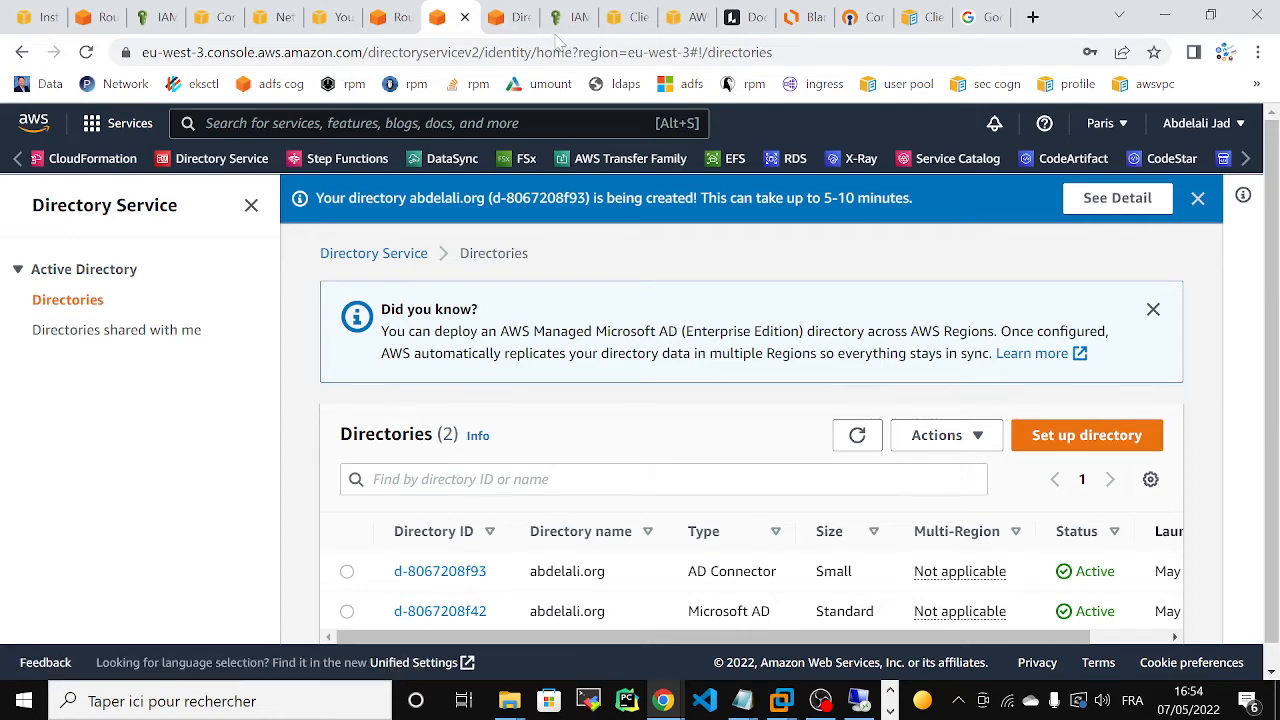
- Switch to the open VPC page listing the client VPN endpoints
click(630, 16)
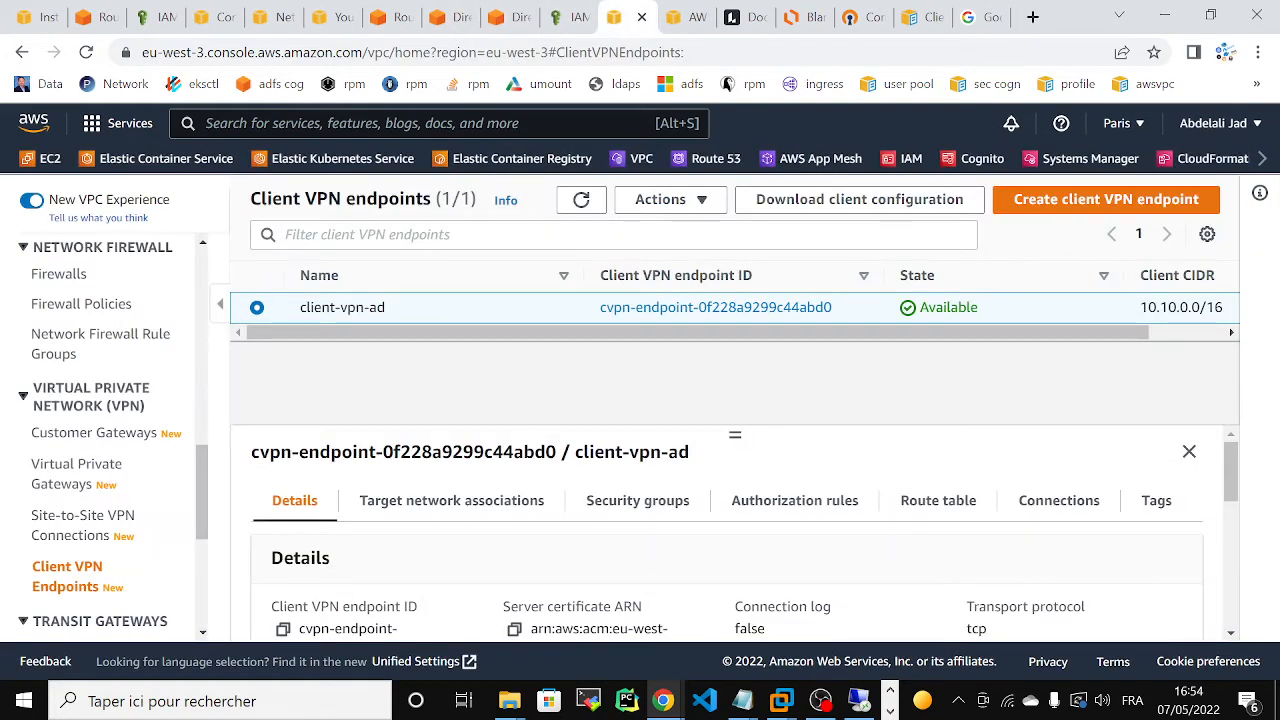
click(680, 199)
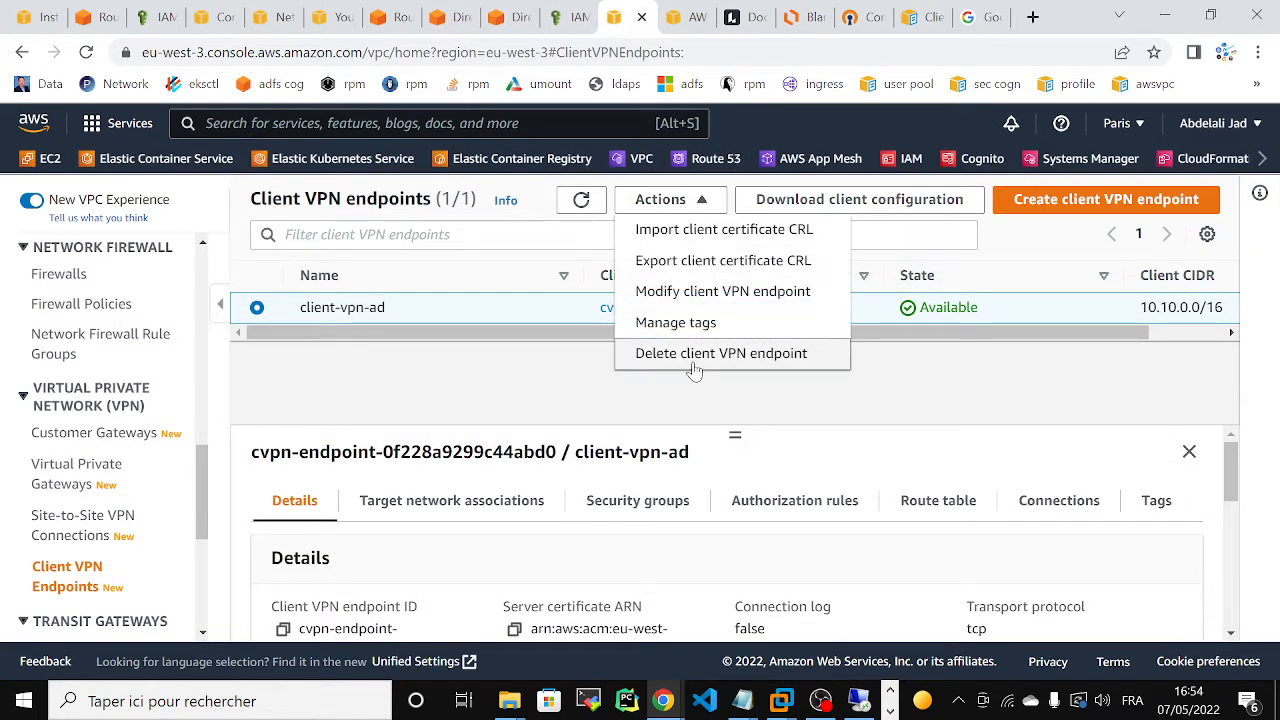
click(693, 355)
click(1100, 602)
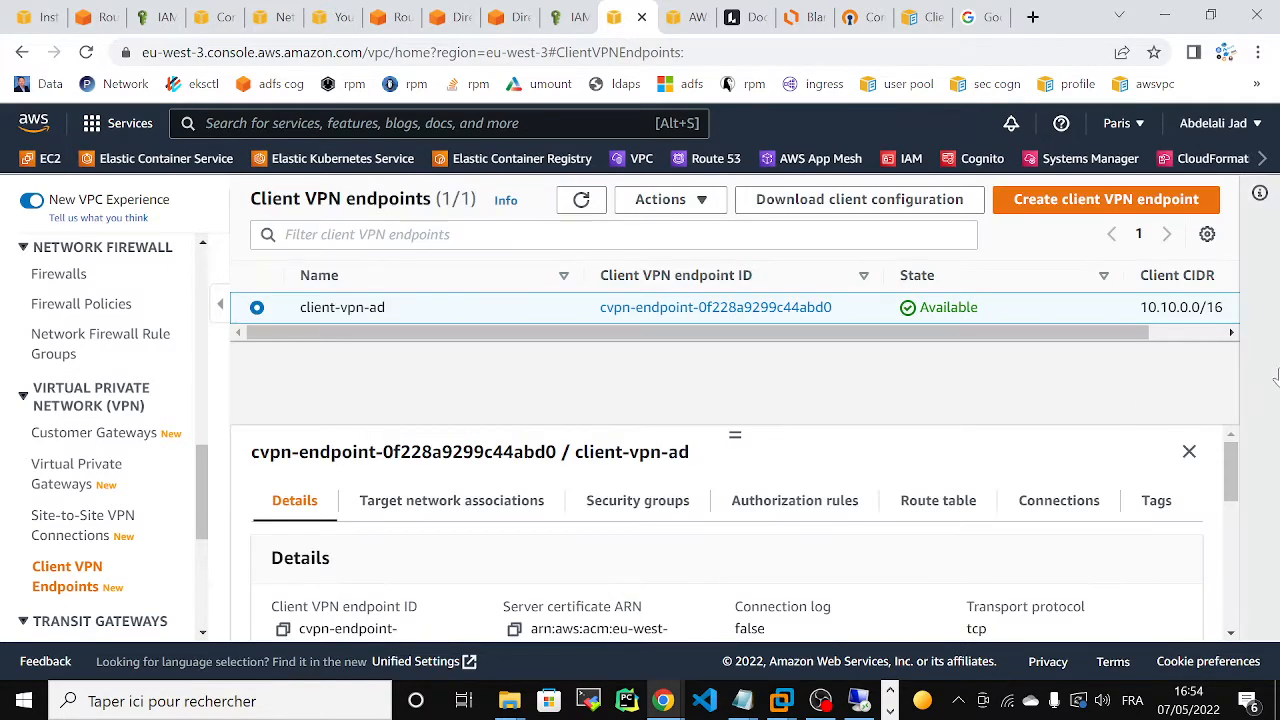
- Disassociate the target network cvpn-assoc-0cdb7eacb653aa1ed from the client-vpn-ad endpoint
mouse_move(1233, 466)
mouse_down()
mouse_move(1233, 486)
mouse_move(1233, 469)
mouse_up()
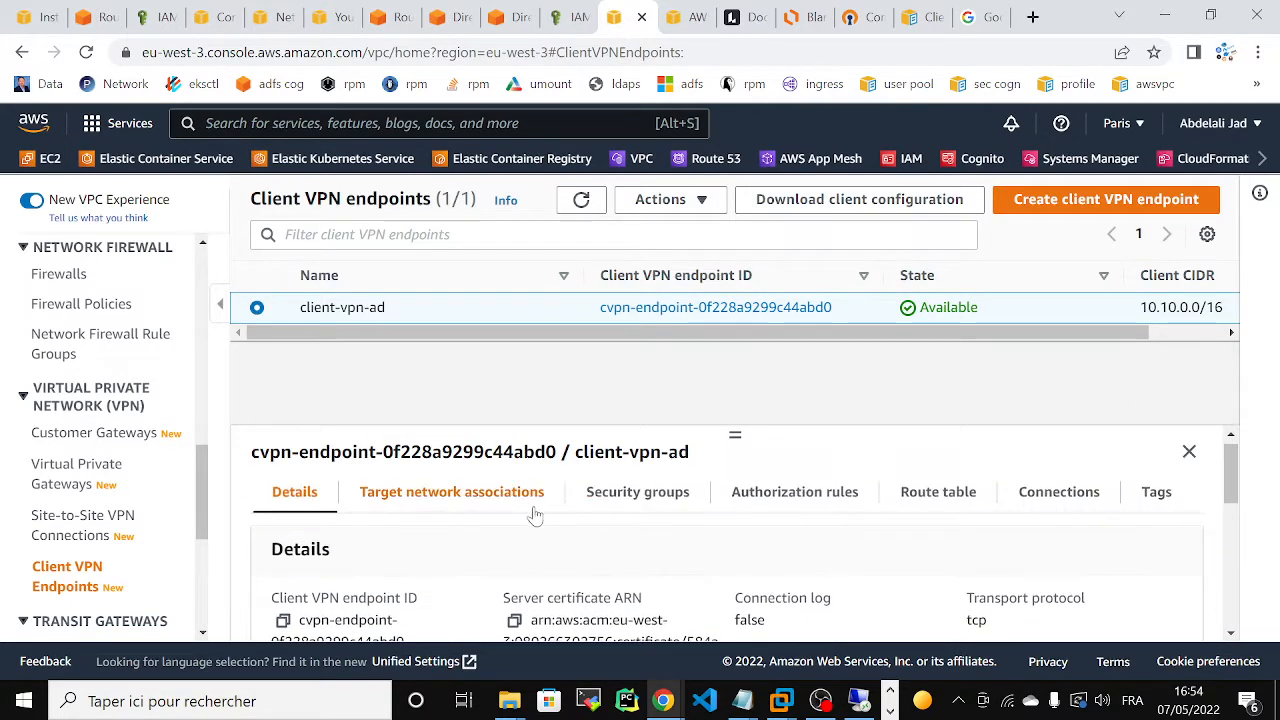
click(502, 496)
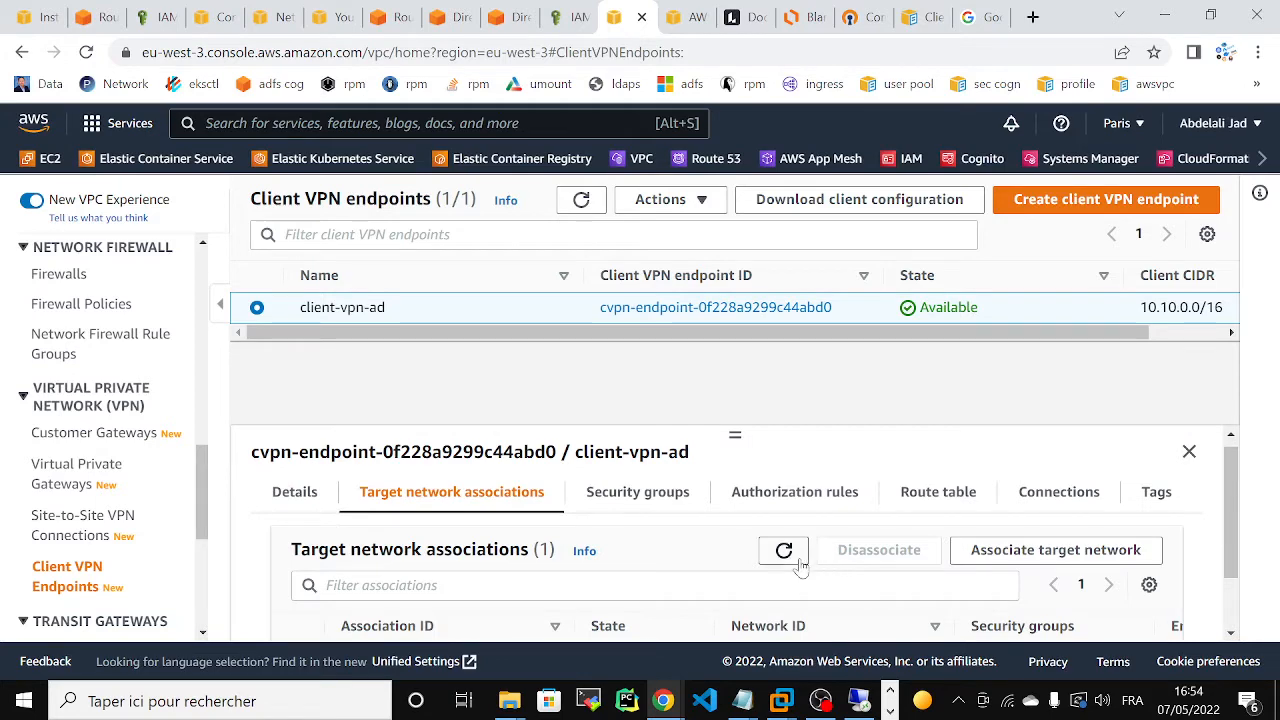
drag(1233, 538, 1233, 590)
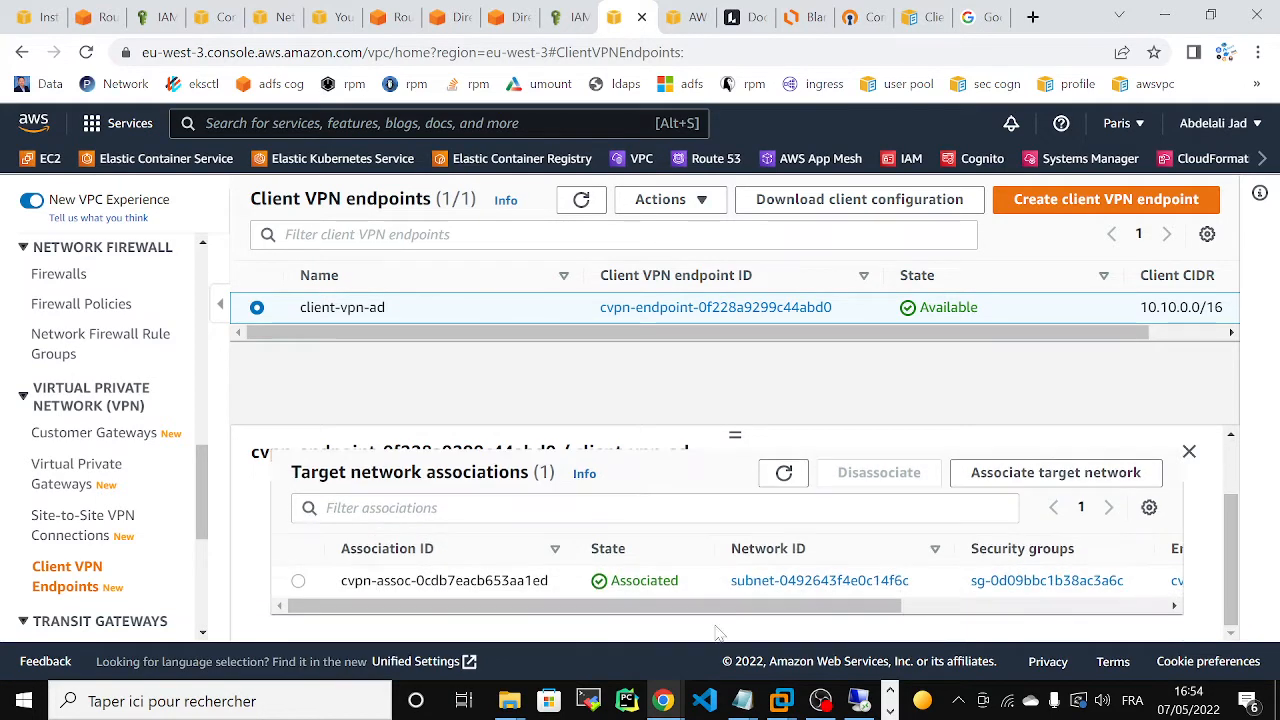
click(298, 581)
click(886, 472)
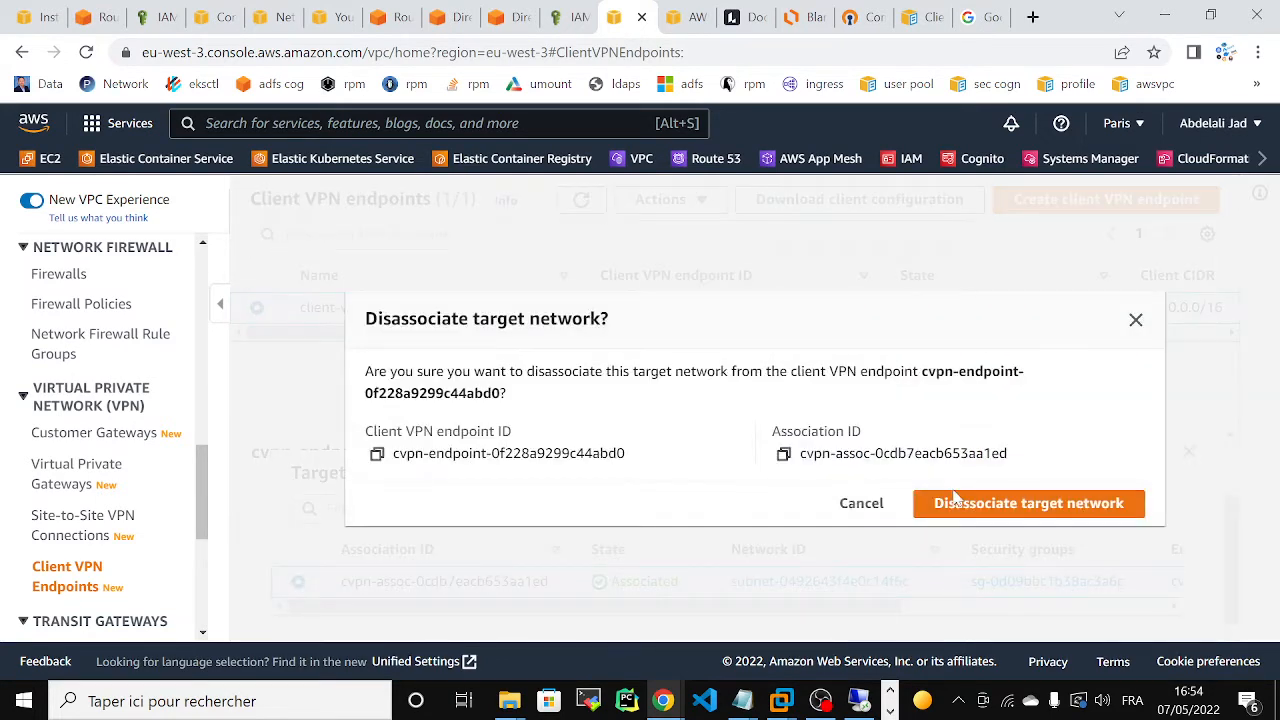
click(980, 512)
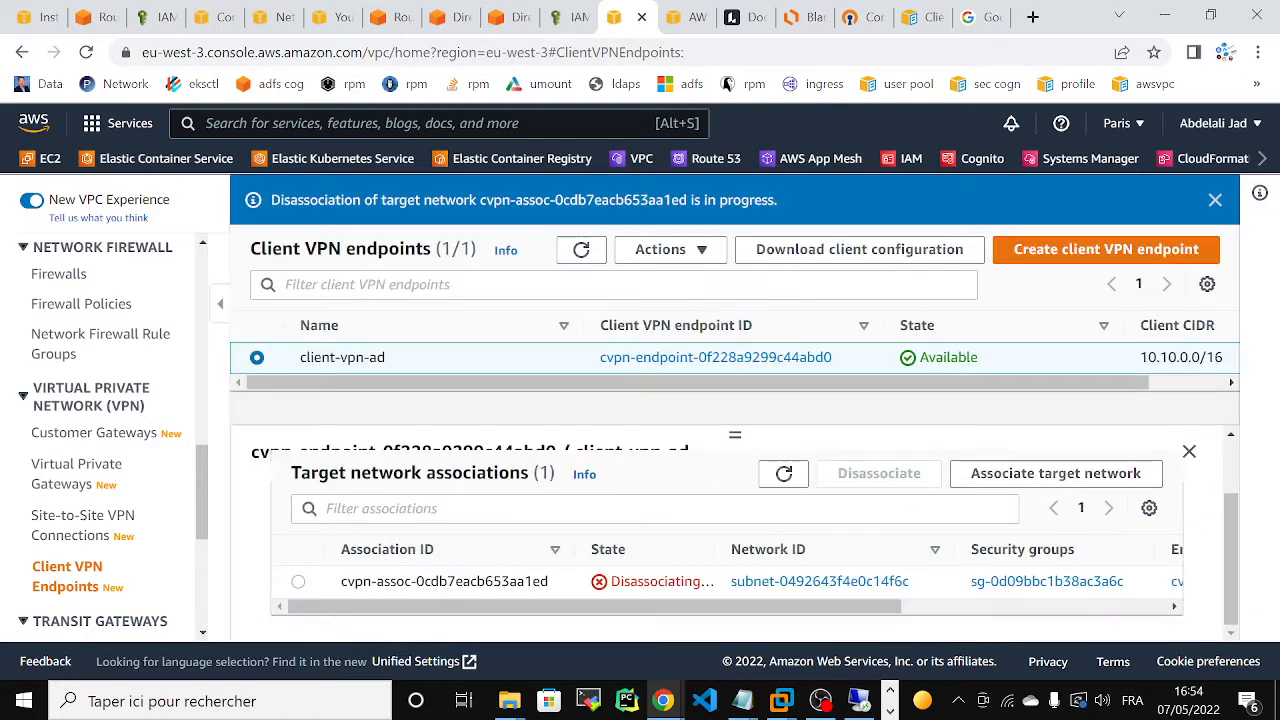
click(778, 250)
click(842, 494)
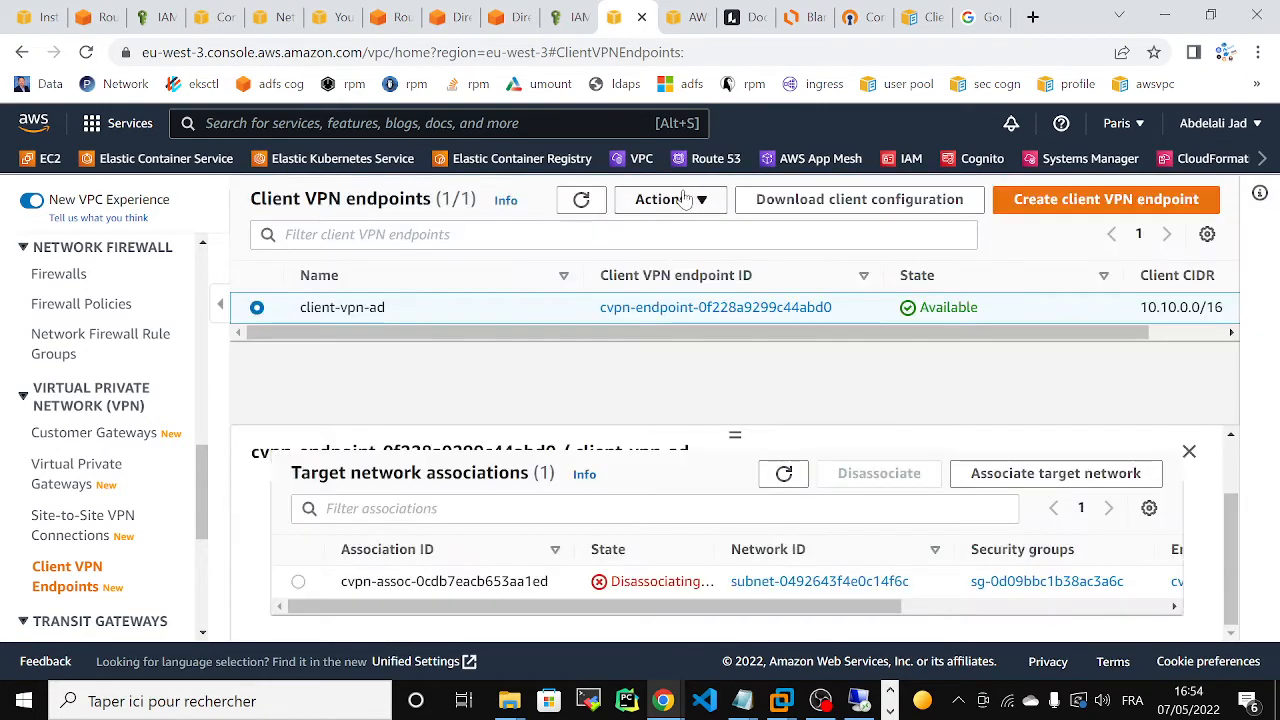
- Permanently delete the client-vpn-ad endpoint, confirming with "delete", and dismiss the notification
click(660, 199)
click(690, 353)
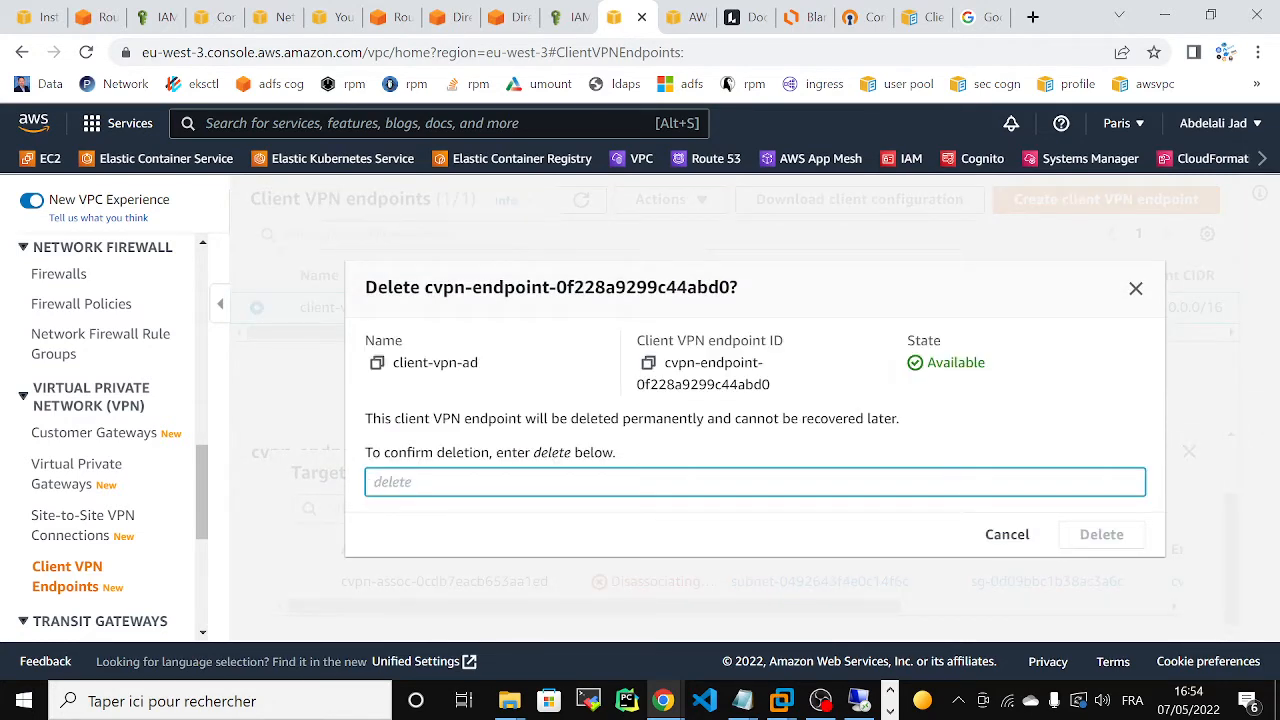
text(delete)
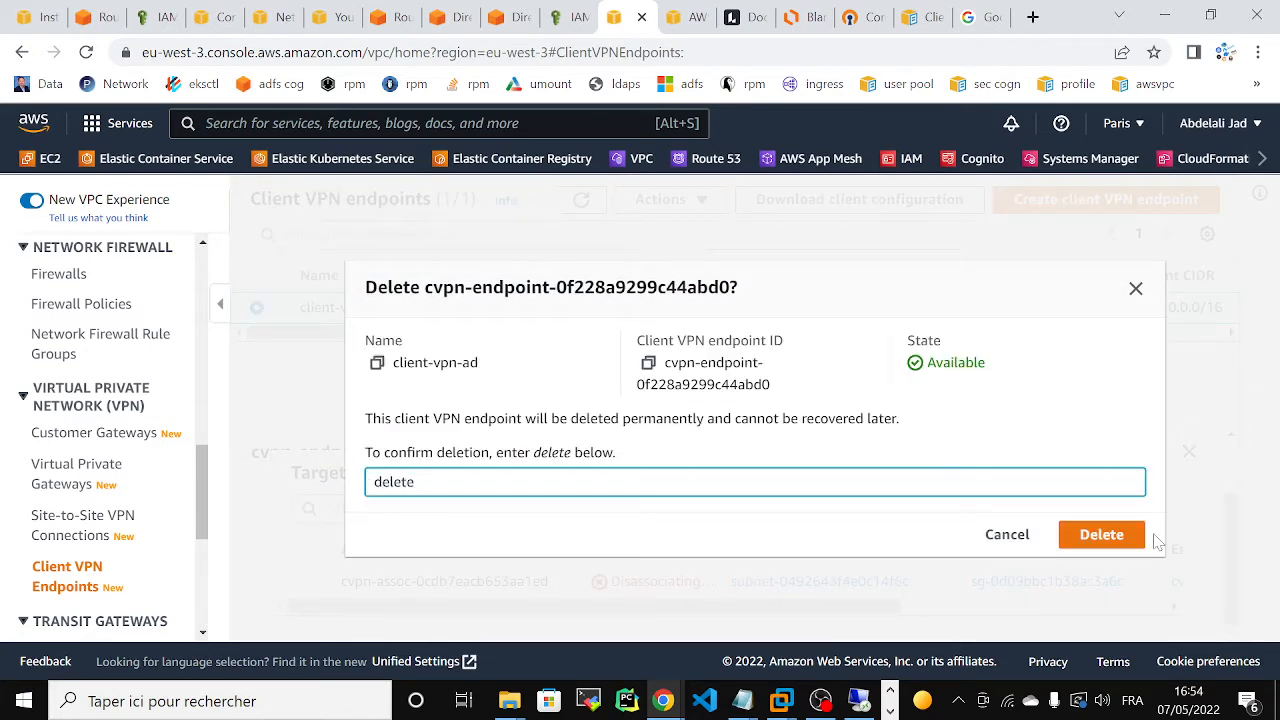
click(1110, 536)
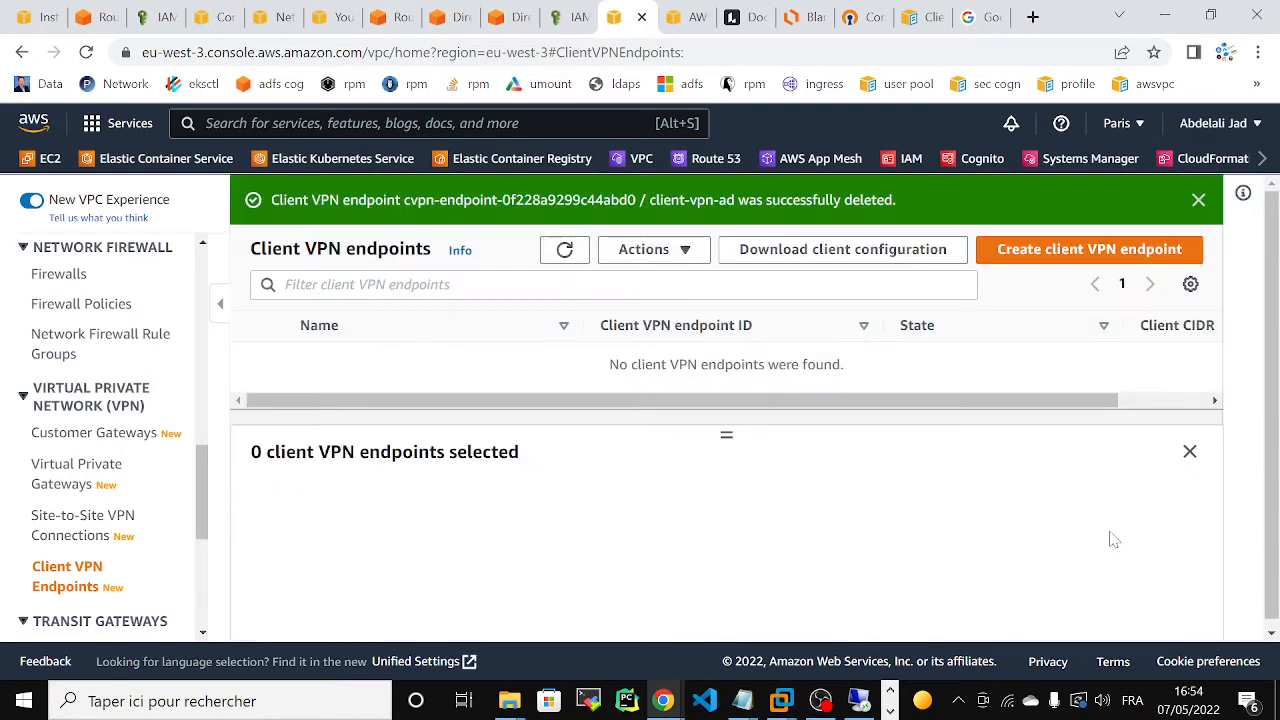
click(1197, 200)
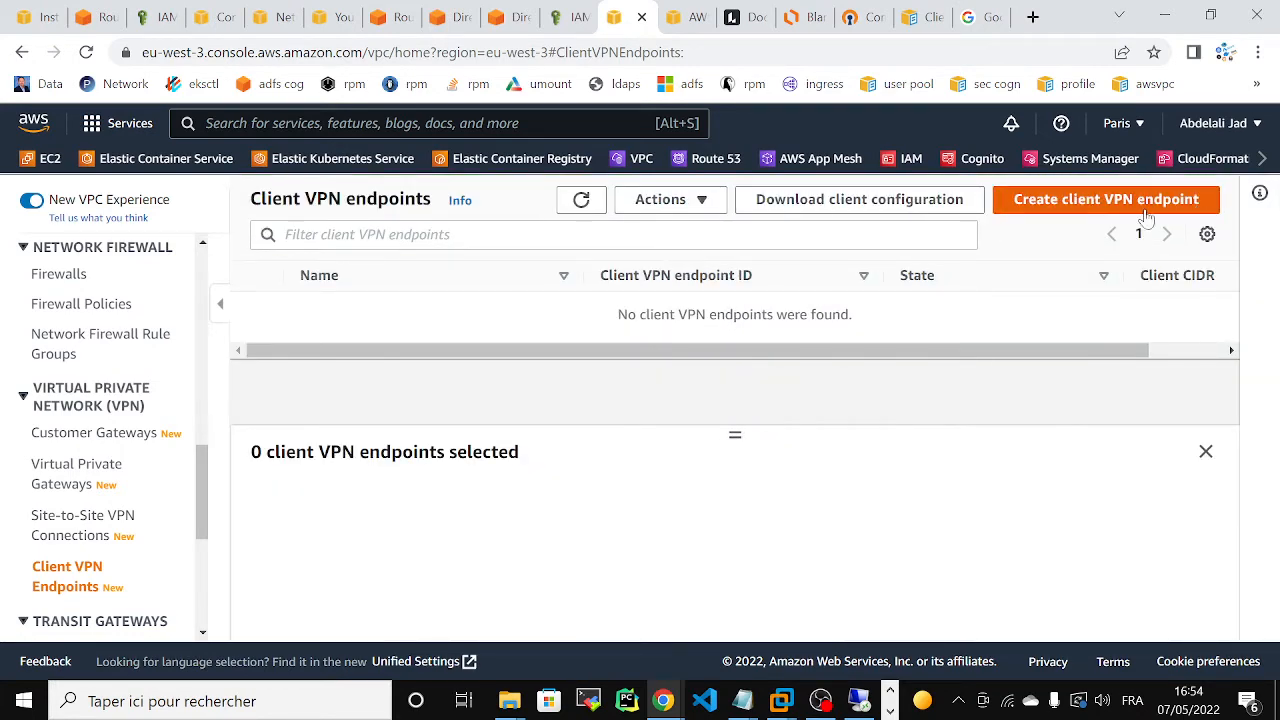
- Start creating a client VPN endpoint with the name tag client-vpn-adconnect
click(1103, 203)
click(405, 414)
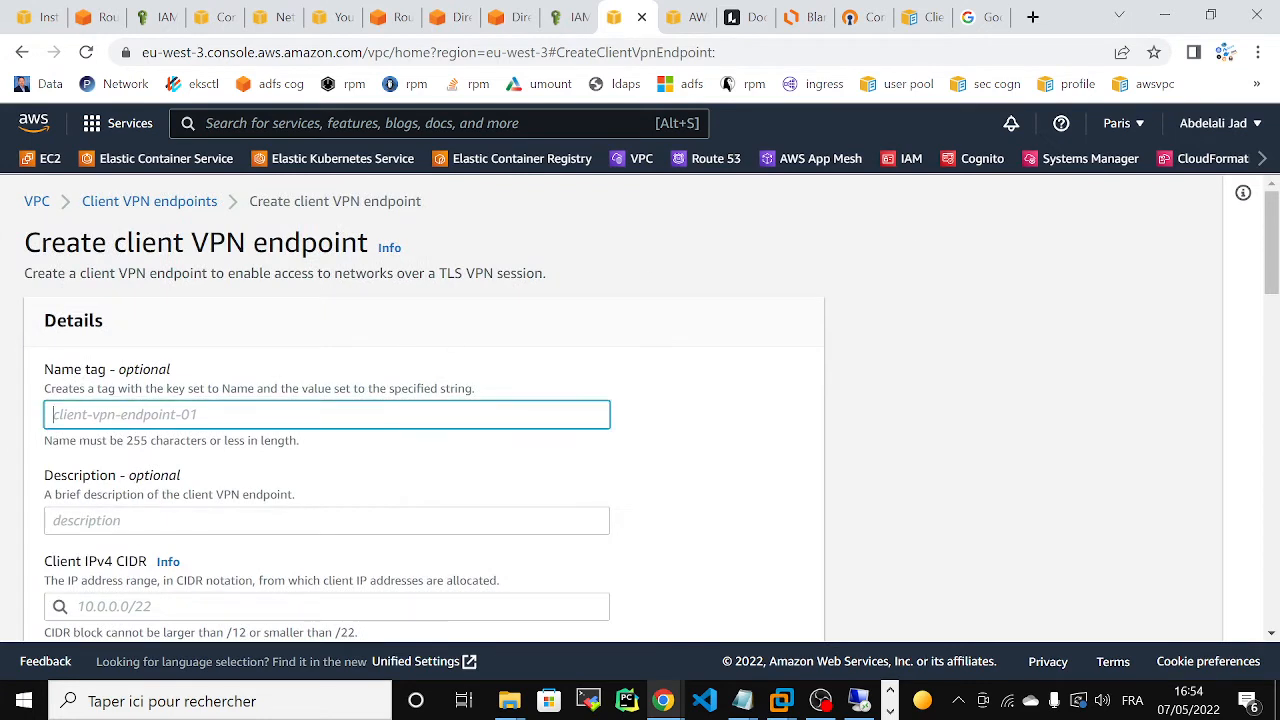
text(client-vpn-adconnect)
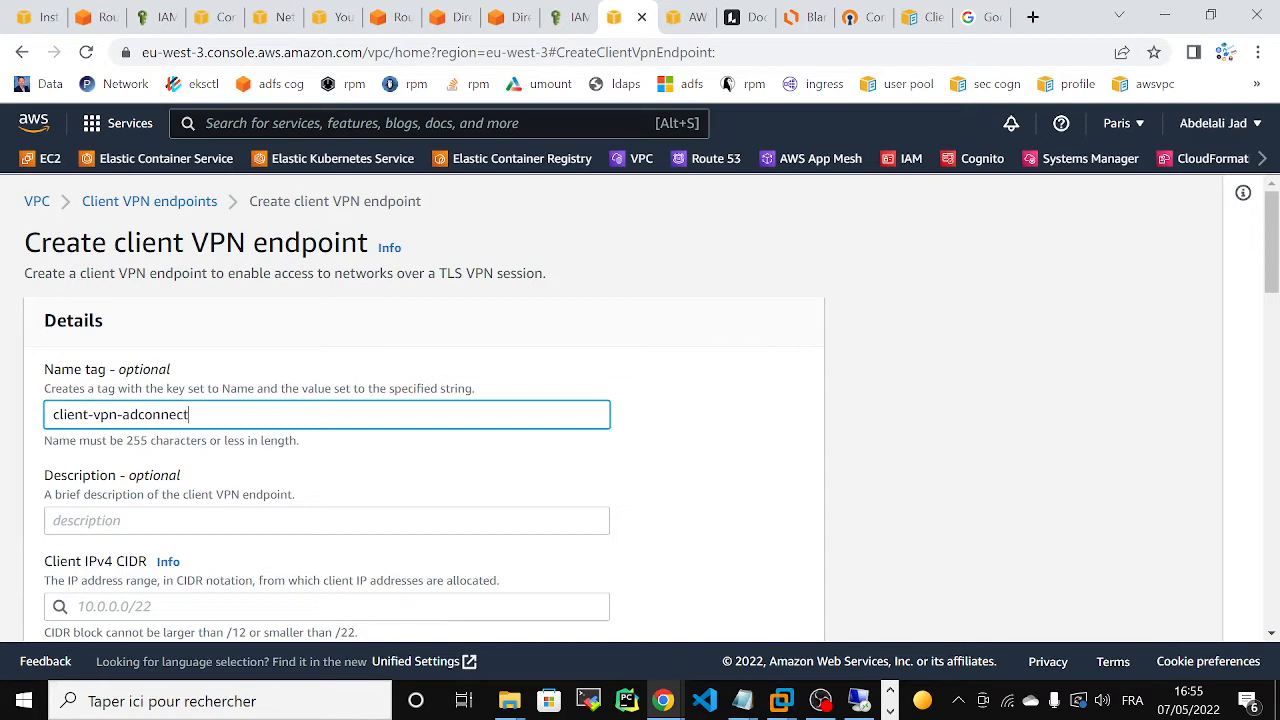
- Set the new endpoint's client IPv4 CIDR to 10.10.0.0/16
scroll(1245, 418, down, 2)
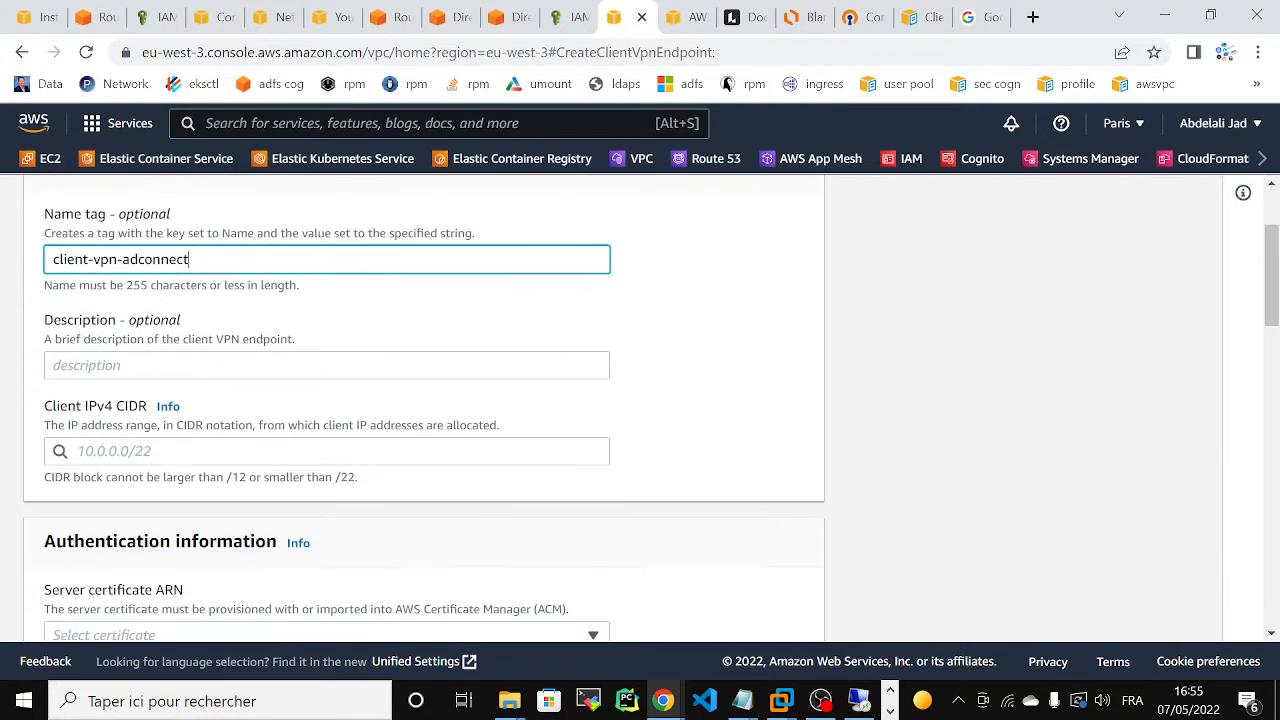
click(326, 451)
text(10)
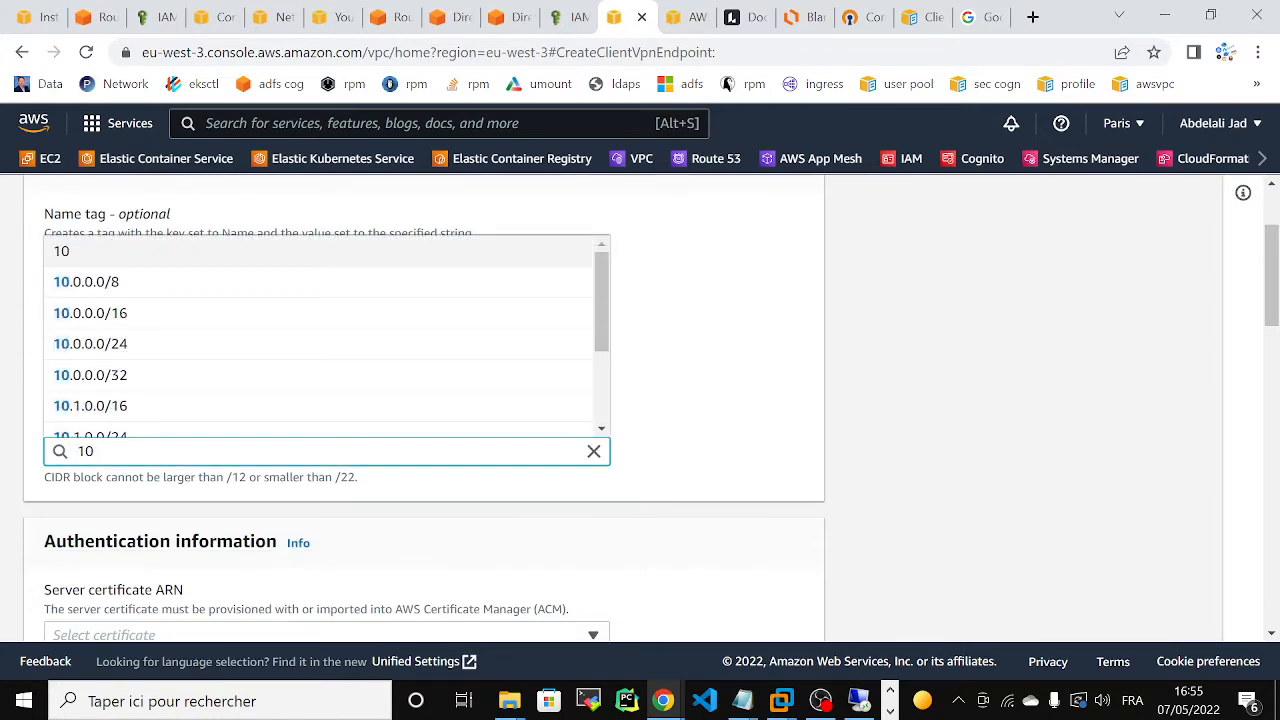
text(10)
key(BackSpace)
key(BackSpace)
text(.10)
key(Down)
key(Return)
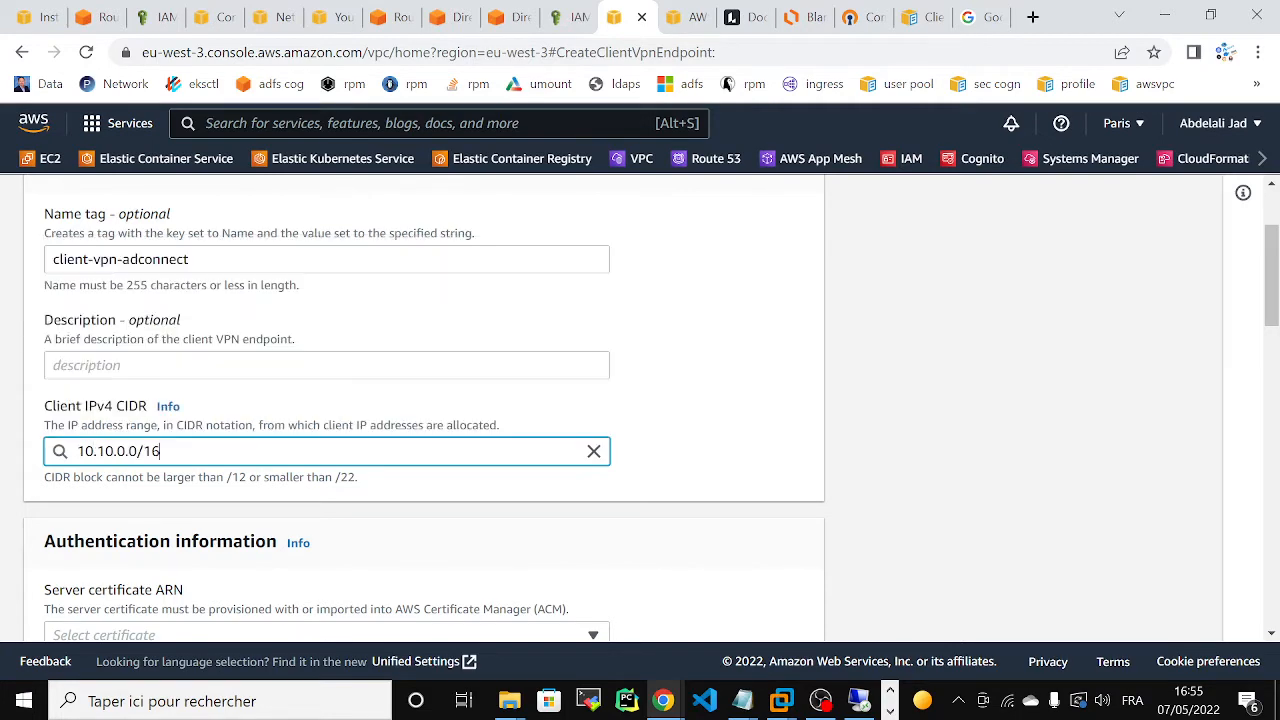
- Choose the server certificate whose ID starts with 584a7930-b25b-4a32-9690 for the new endpoint
scroll(600, 390, down, 2)
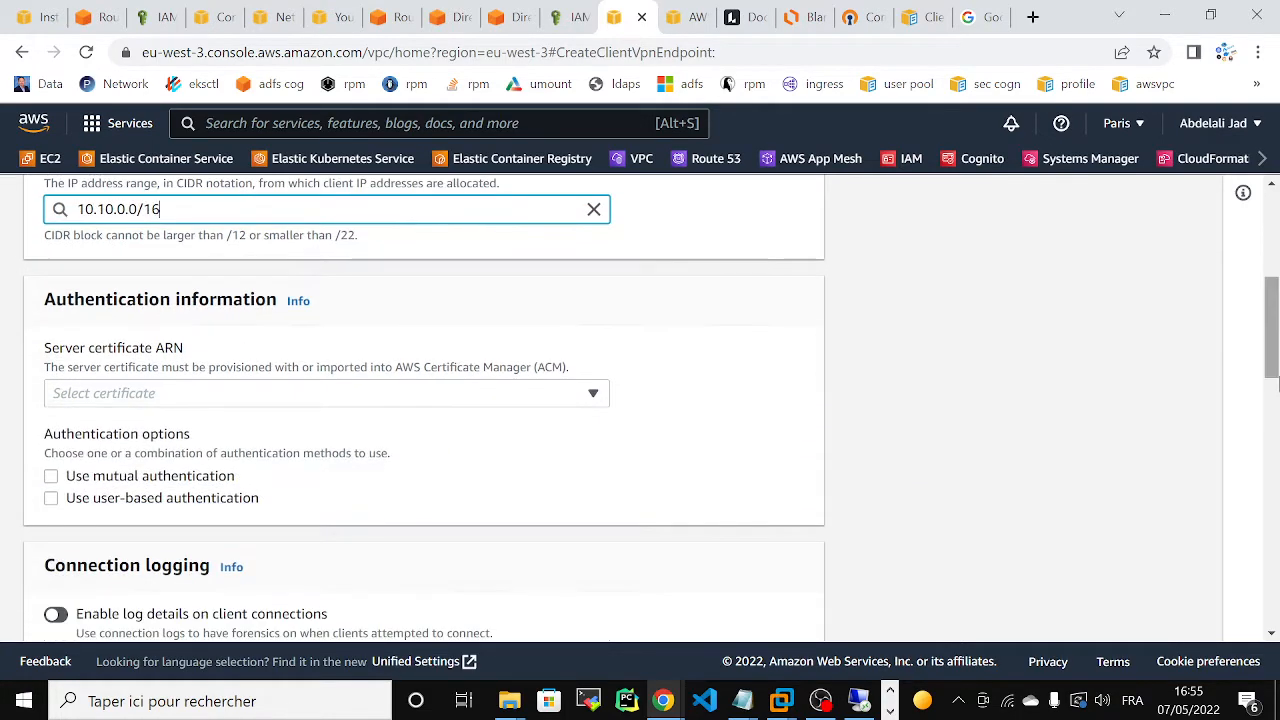
click(572, 430)
click(526, 395)
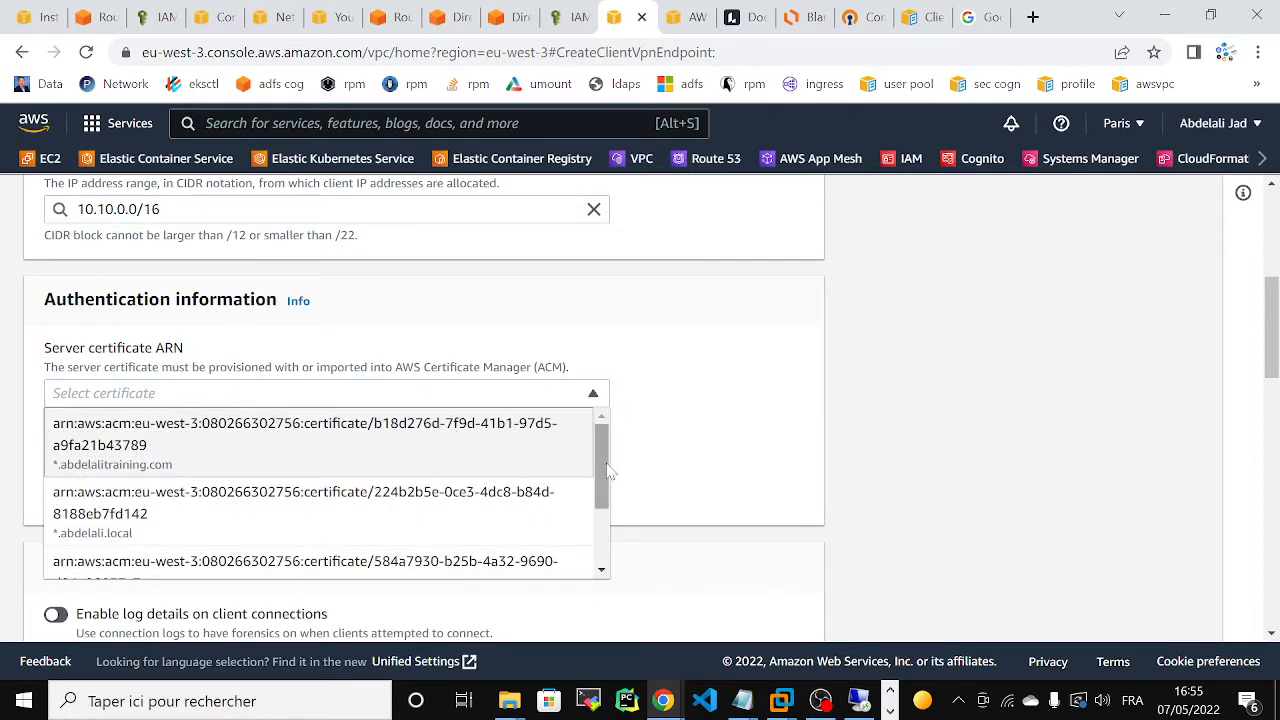
drag(605, 466, 417, 534)
click(243, 471)
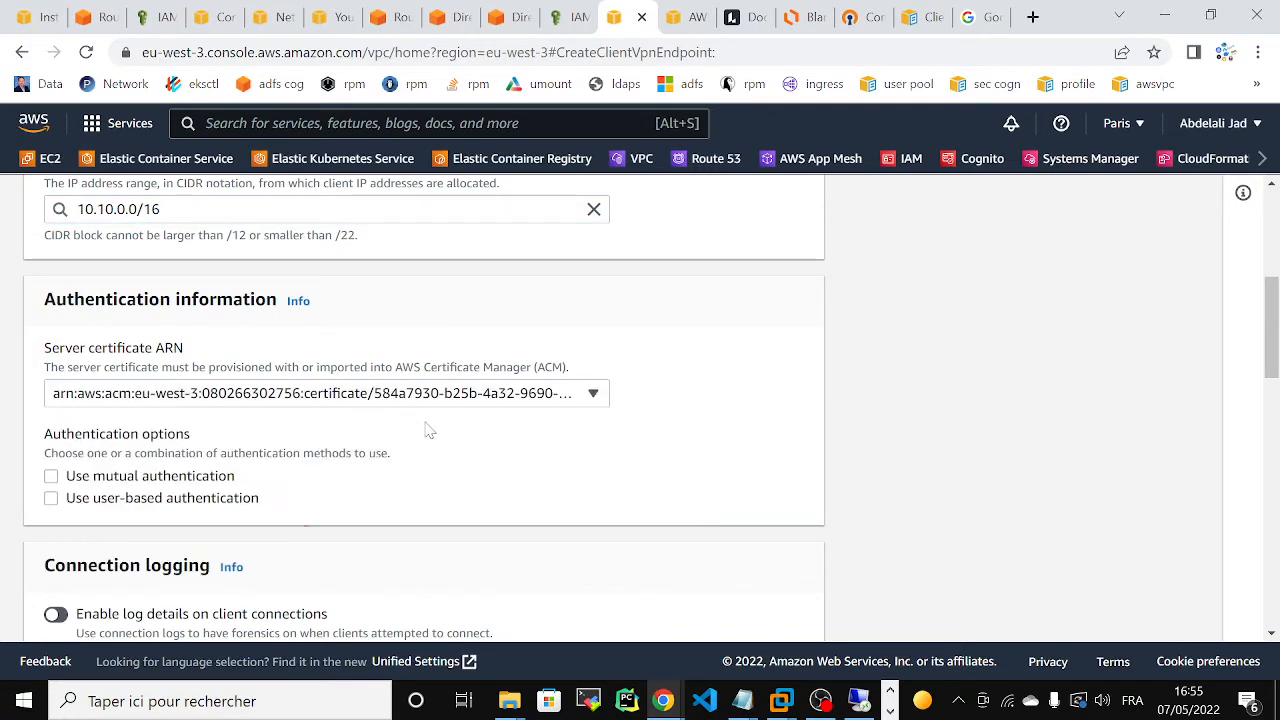
- Enable user-based Active Directory authentication and choose the AD Connector directory d-8067208f93, checking its ID in the Directory Service list
click(51, 500)
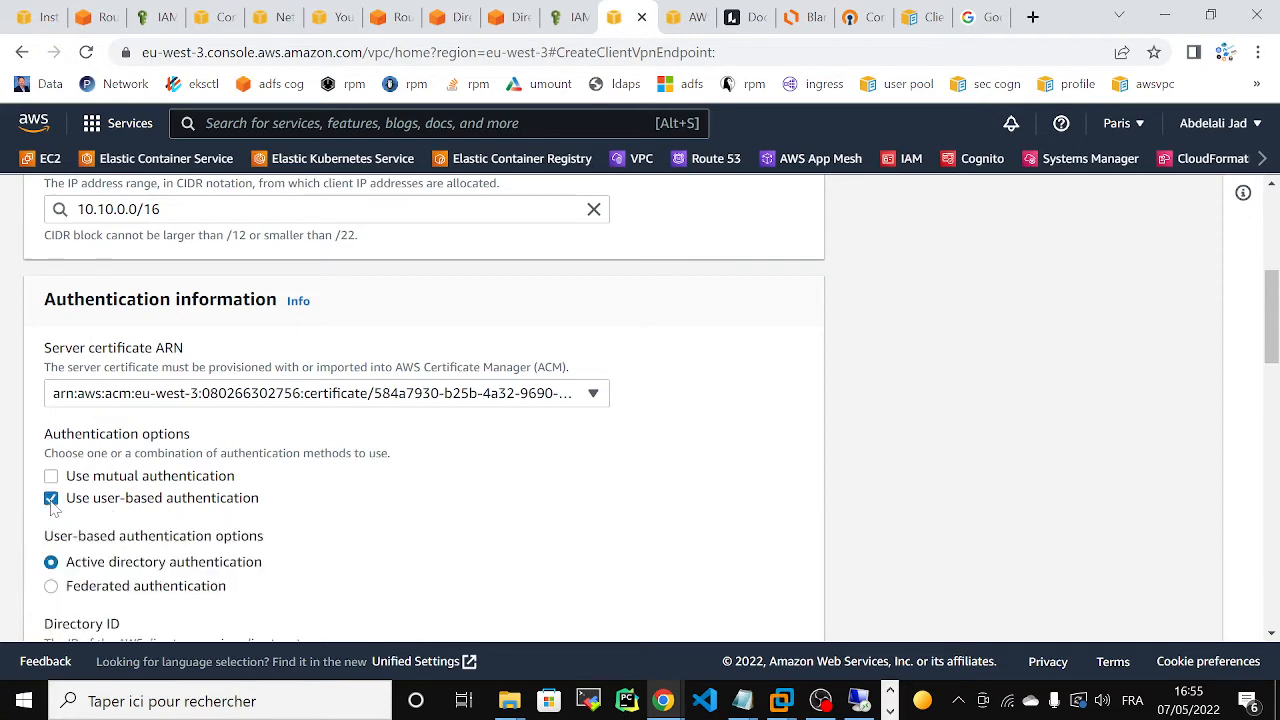
scroll(1092, 410, down, 3)
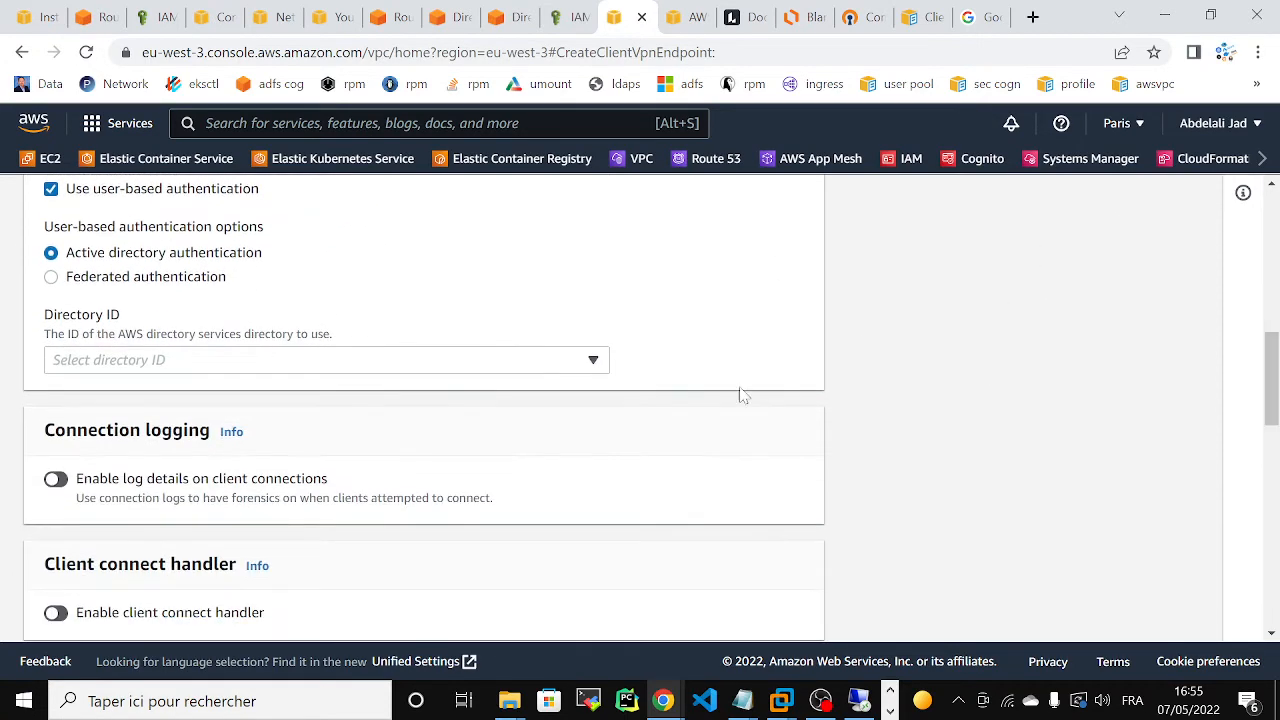
click(428, 362)
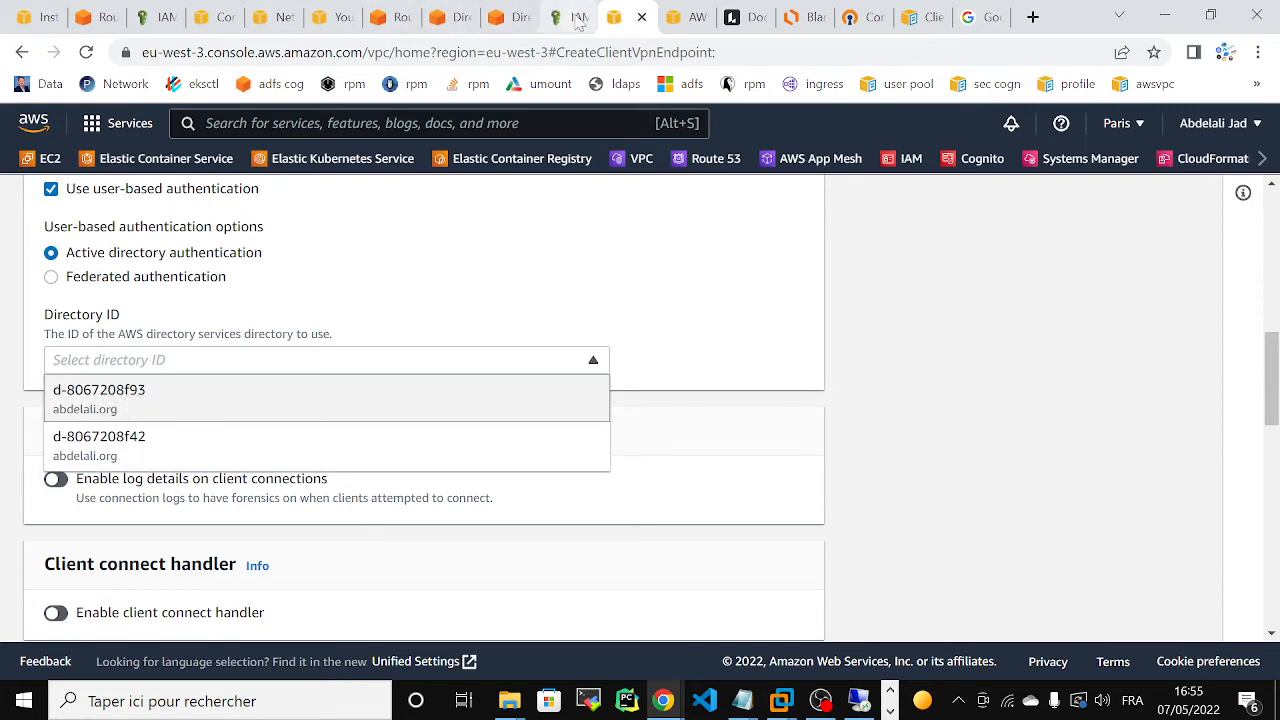
click(512, 18)
click(444, 18)
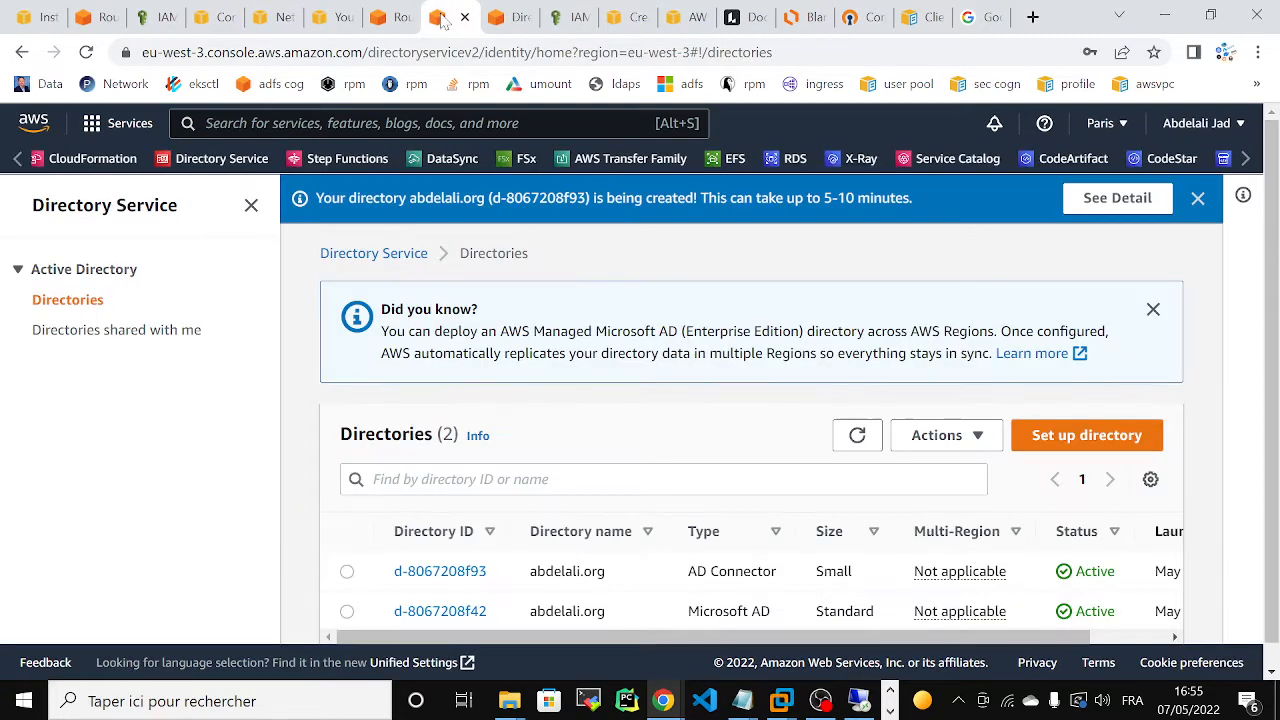
click(627, 17)
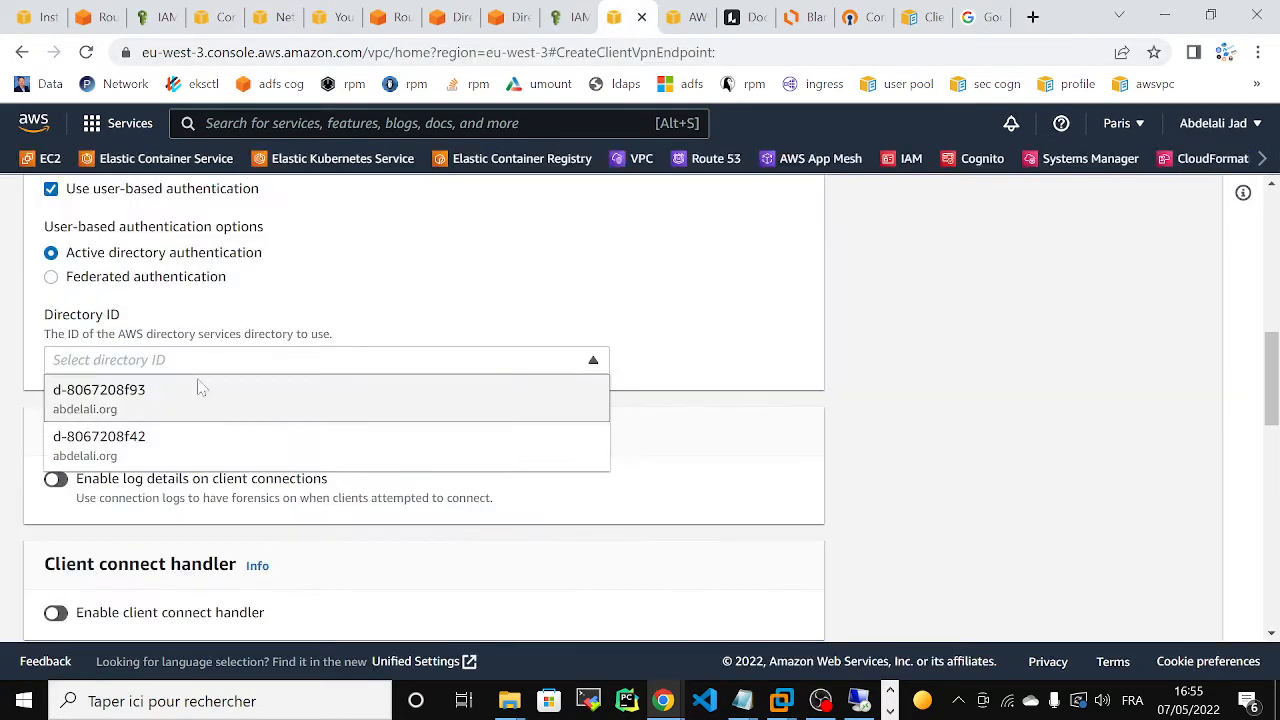
click(121, 404)
- Set the DNS server 1 IP address to 16.10.0.2
drag(1276, 374, 1272, 450)
click(330, 384)
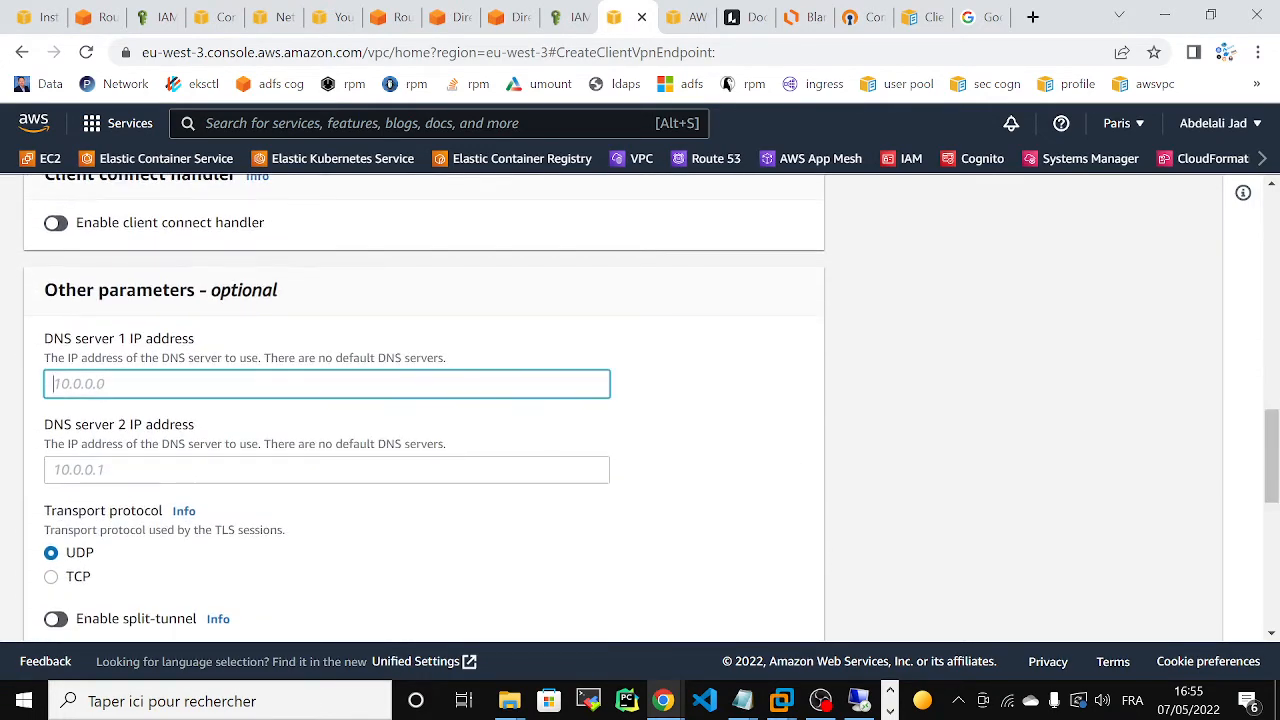
text(16.10.0.2)
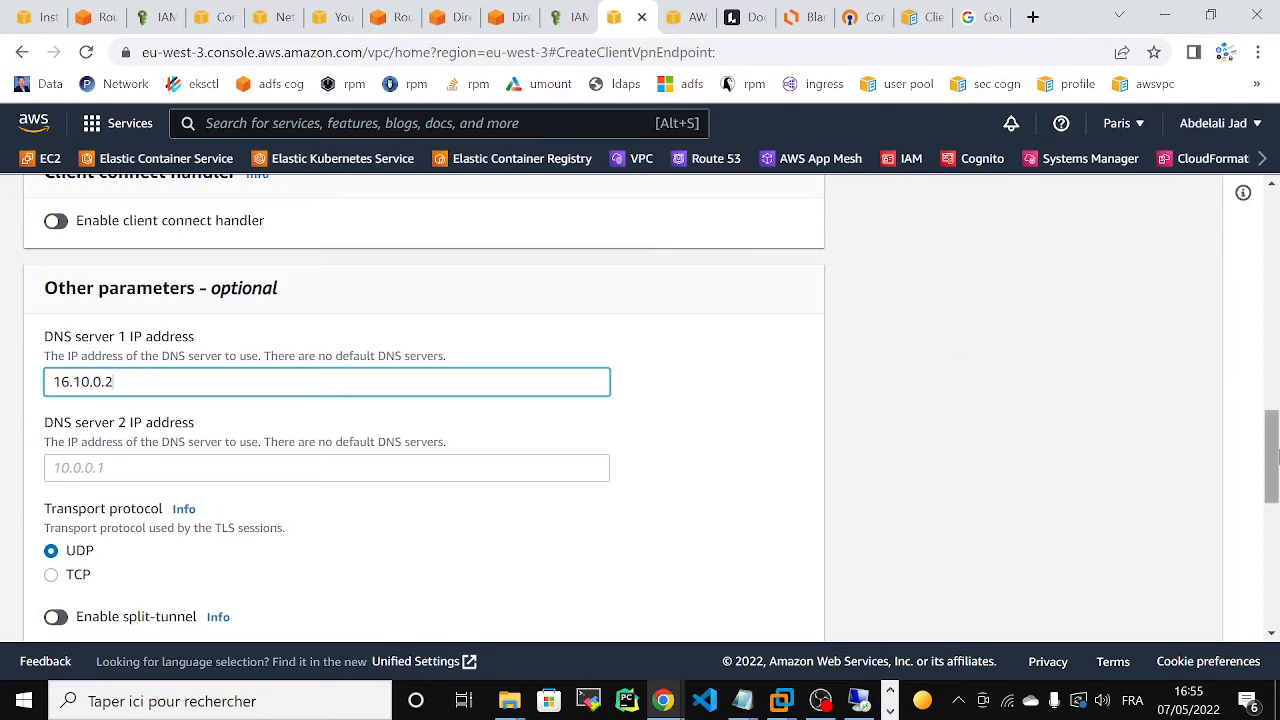
- Set the transport protocol to TCP and enable split-tunnel
scroll(238, 316, down, 3)
click(51, 297)
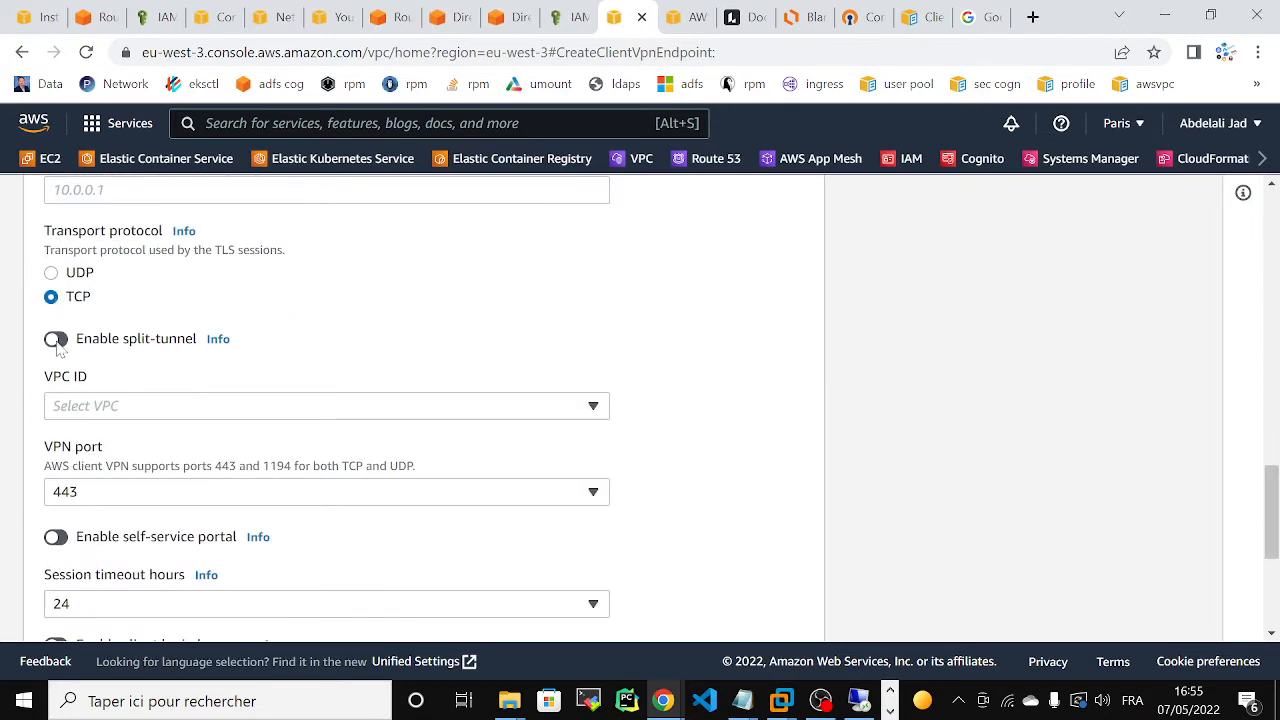
click(56, 340)
- Assign the endpoint to the VPC eb_vpc and apply the client-vpn-sg security group
click(151, 416)
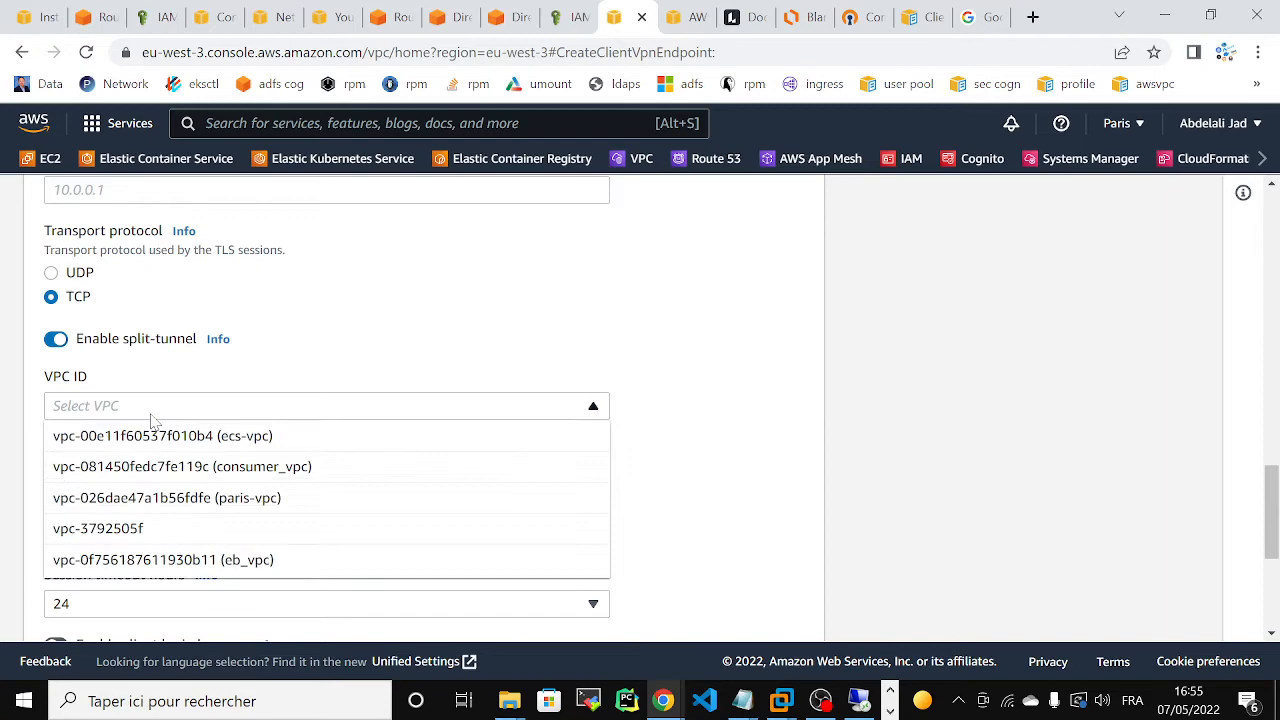
click(150, 560)
scroll(1207, 470, up, 4)
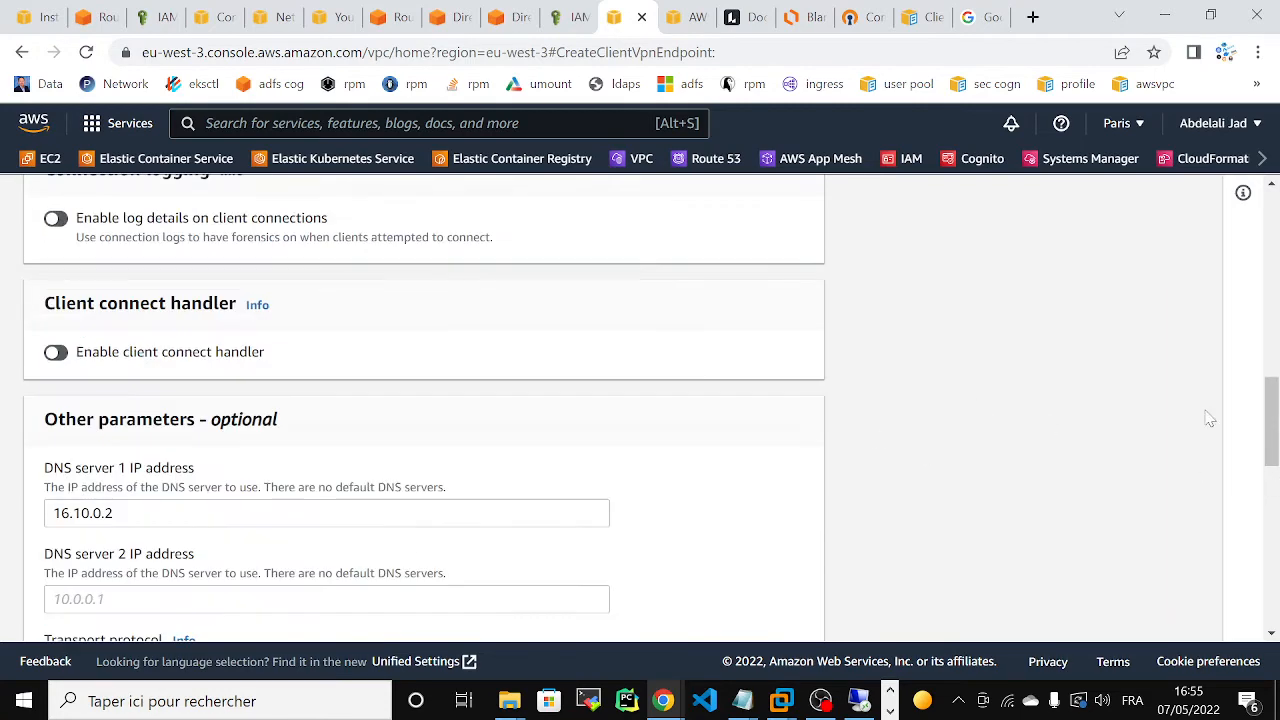
scroll(1207, 418, down, 6)
click(425, 312)
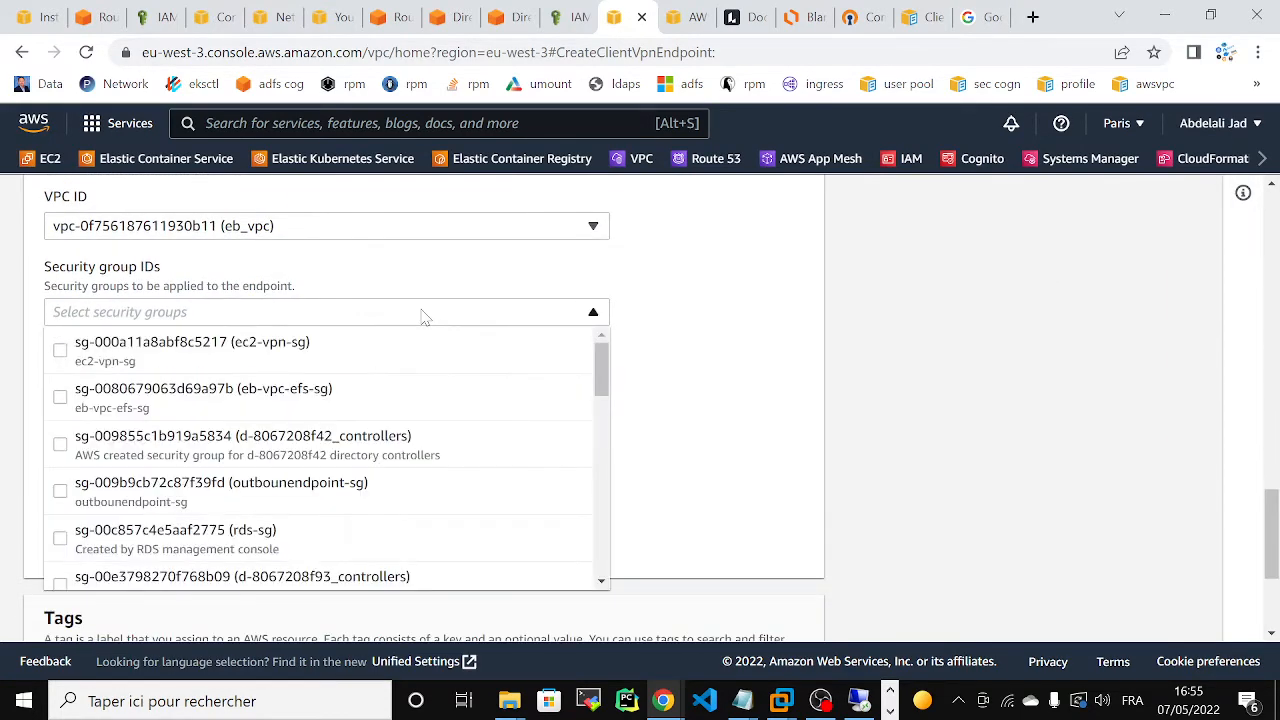
key(c)
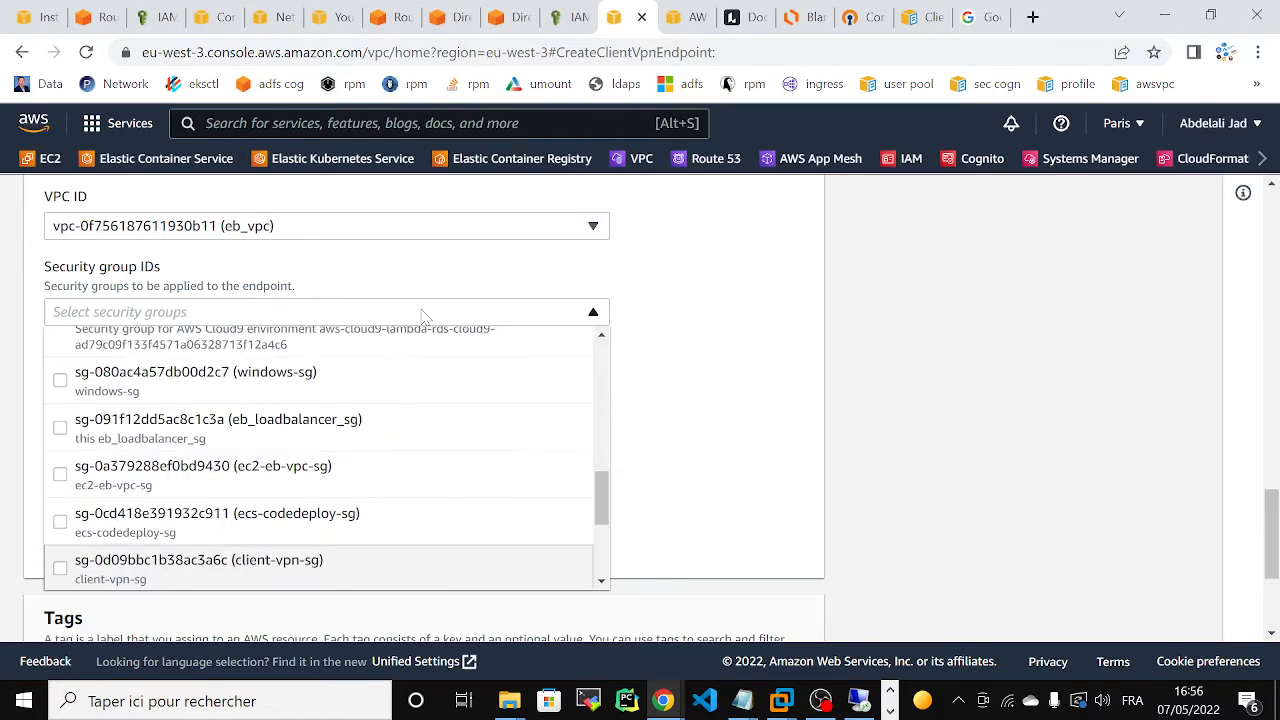
click(312, 575)
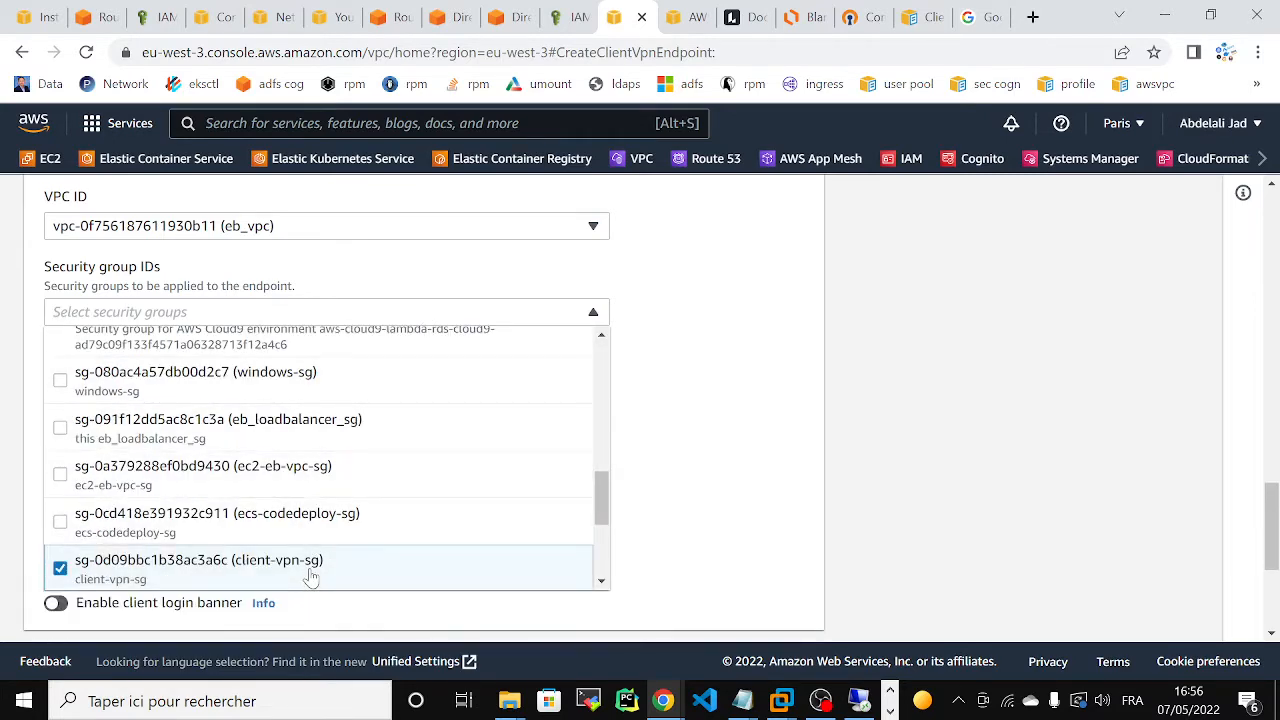
click(743, 523)
scroll(1266, 514, down, 1)
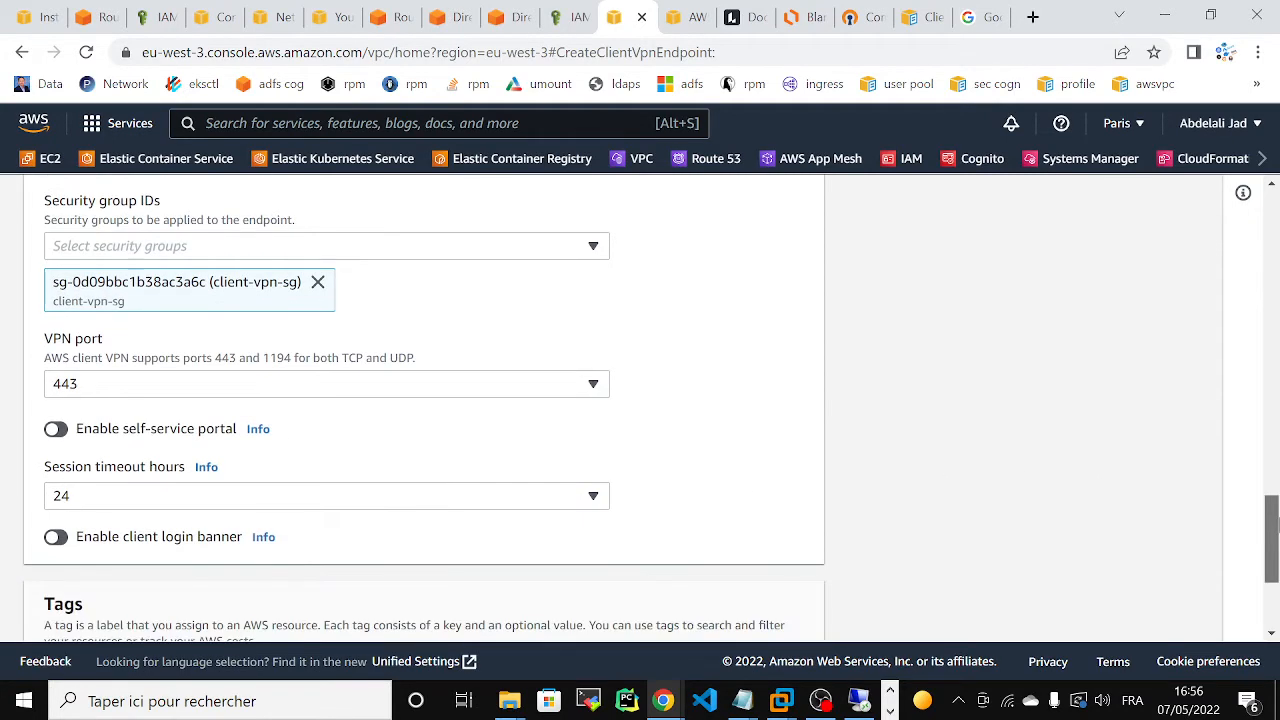
- Create the client VPN endpoint with the configured settings, keeping VPN port 443 and the 24-hour session timeout
drag(1273, 527, 1274, 576)
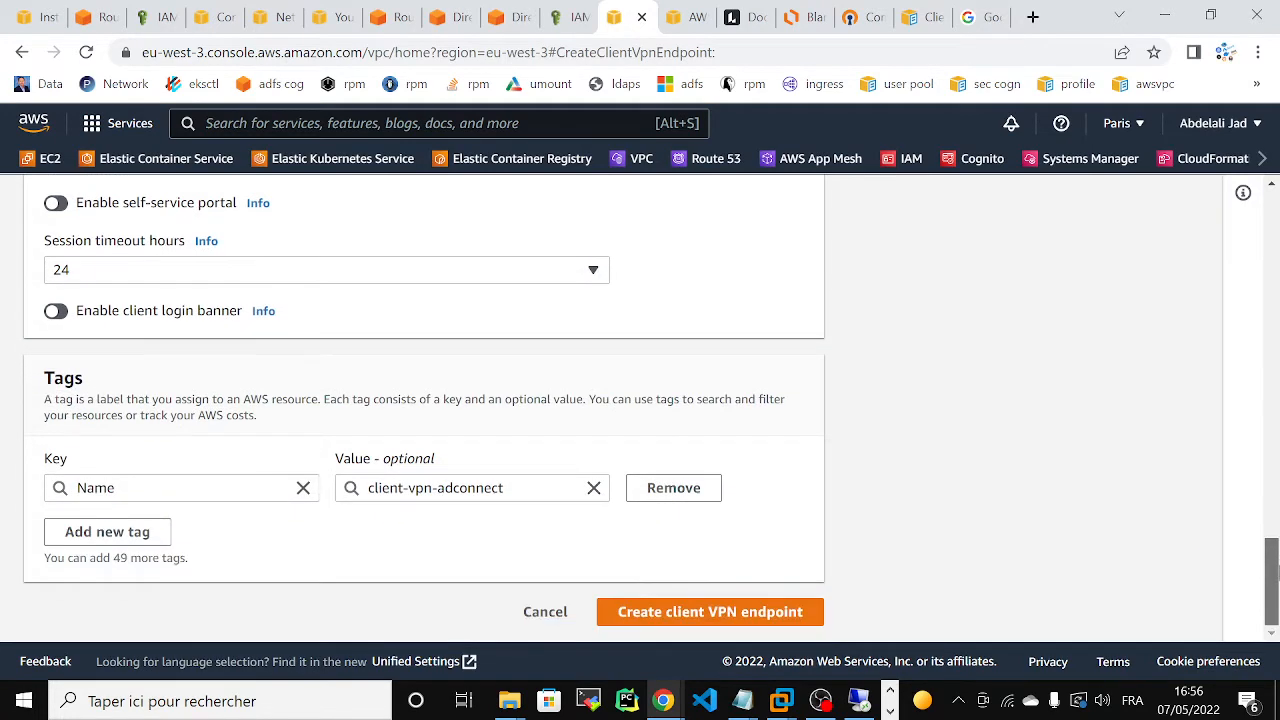
click(757, 613)
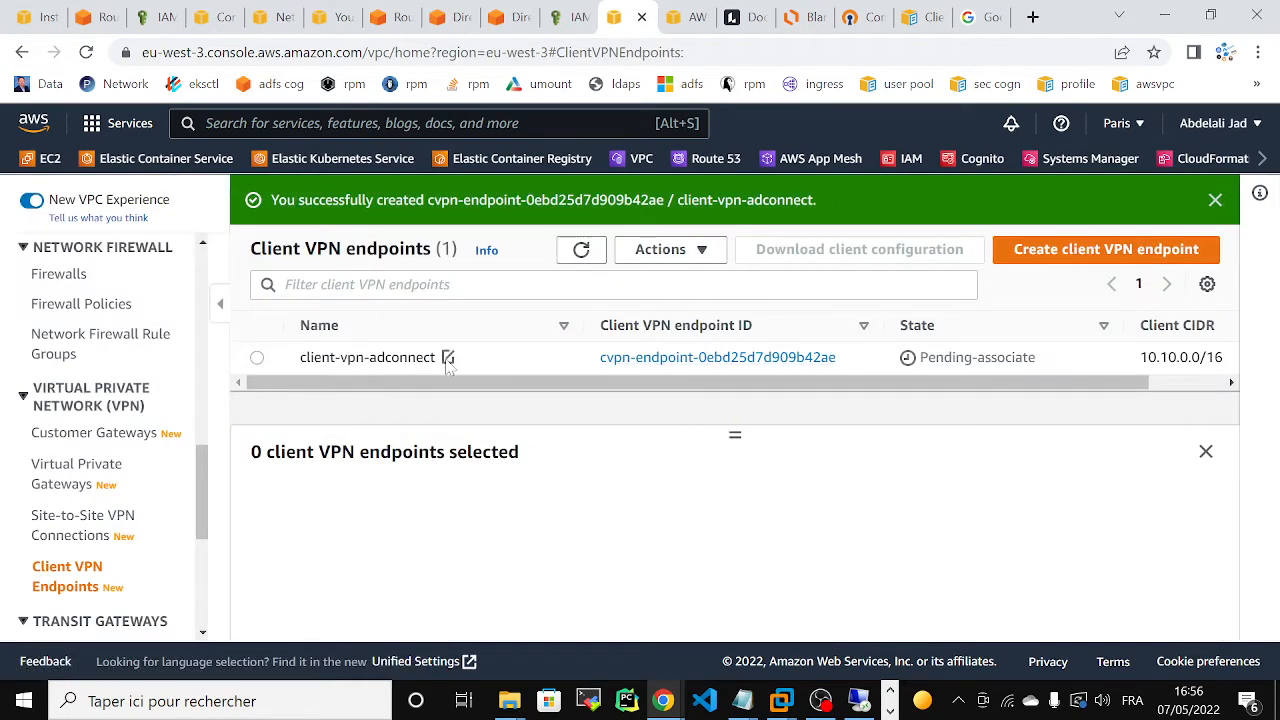
- Associate the subnet eb_private_subnet1 in eb_vpc with the client-vpn-adconnect endpoint as its target network
click(257, 358)
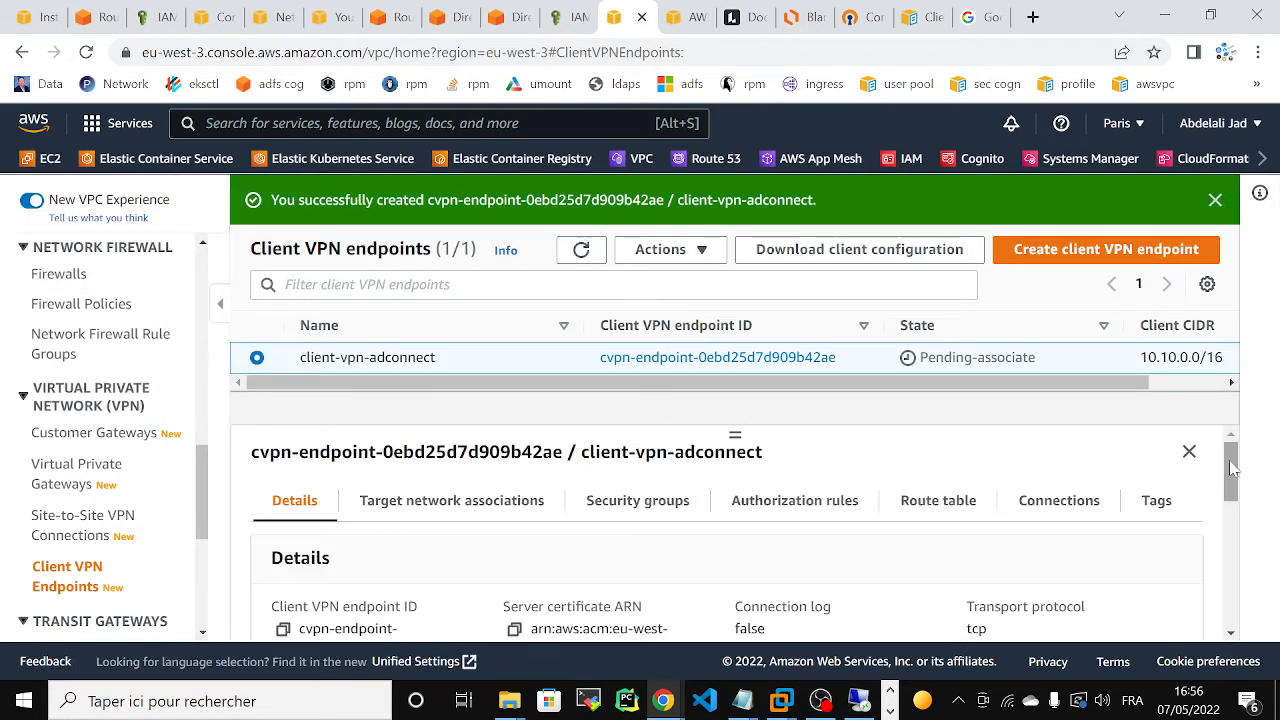
click(458, 508)
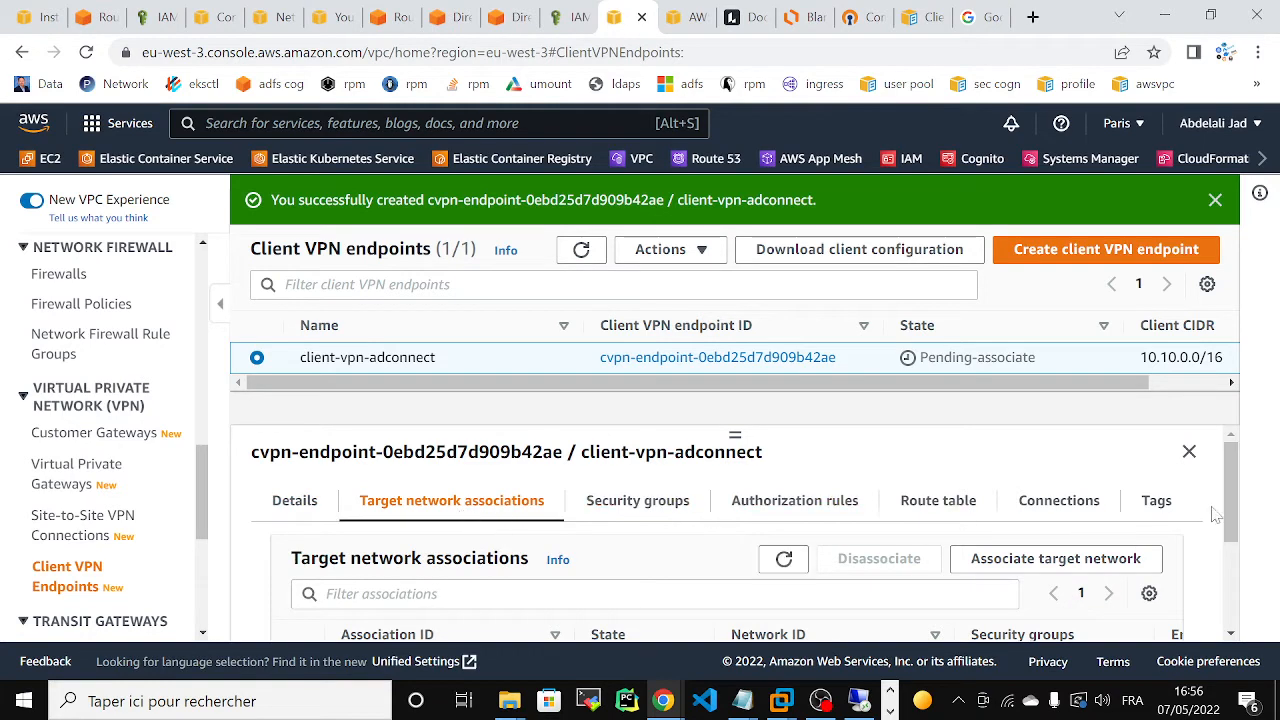
scroll(1225, 510, down, 1)
click(1055, 531)
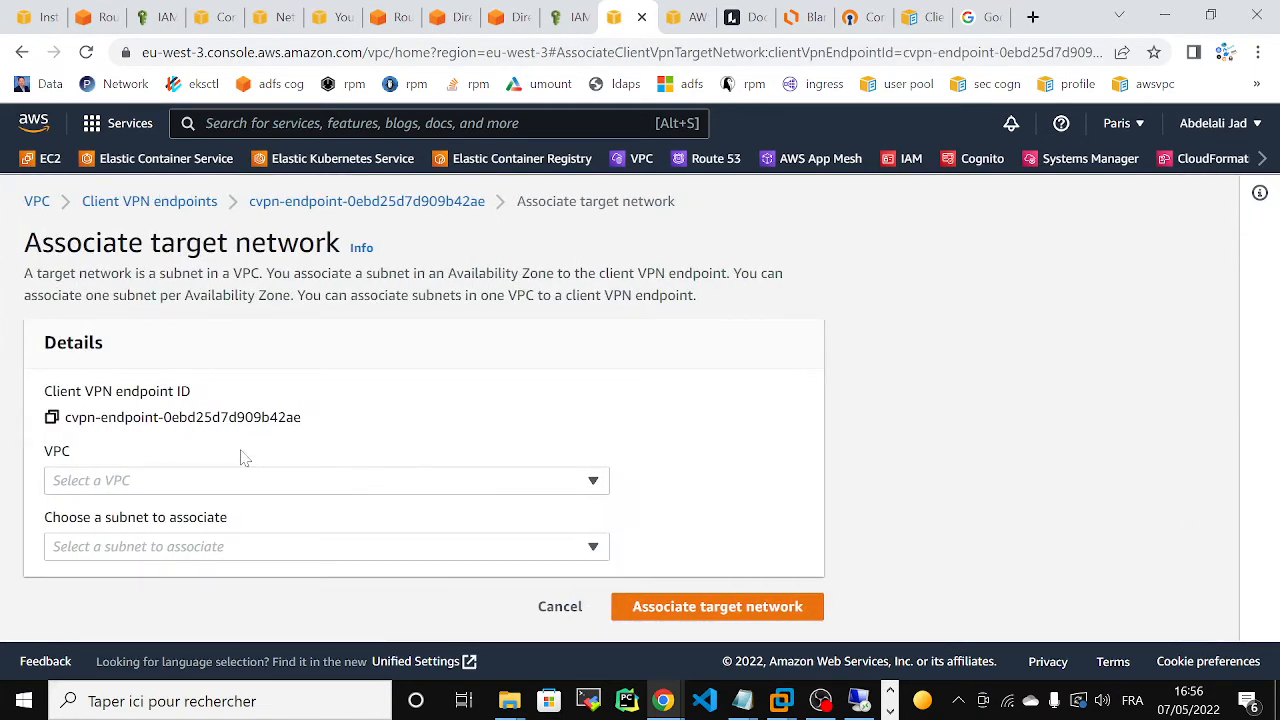
click(163, 485)
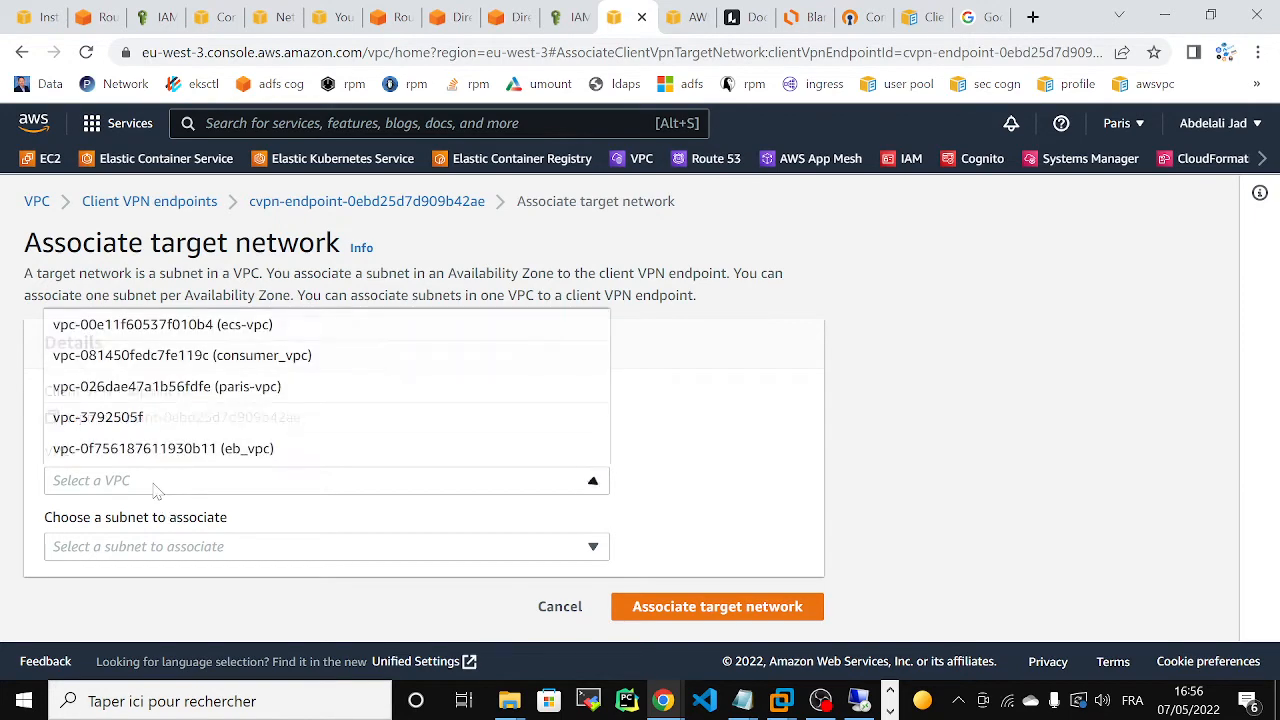
click(213, 457)
click(388, 552)
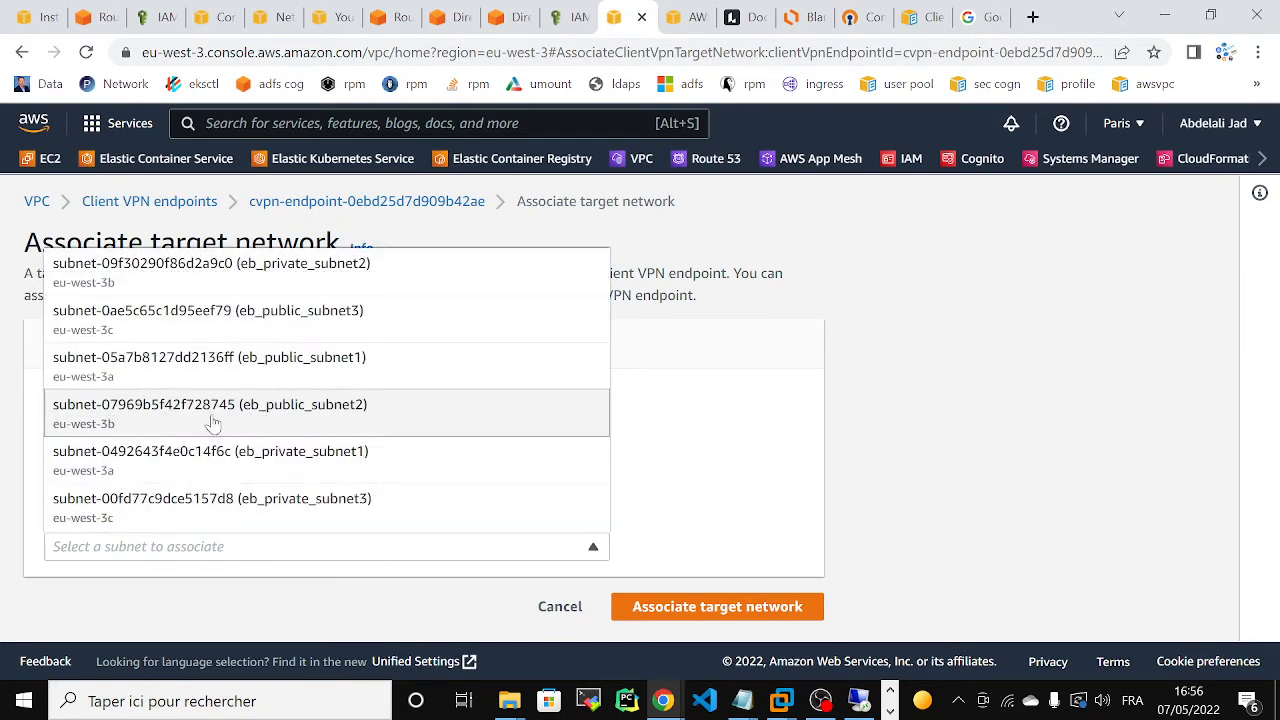
click(270, 452)
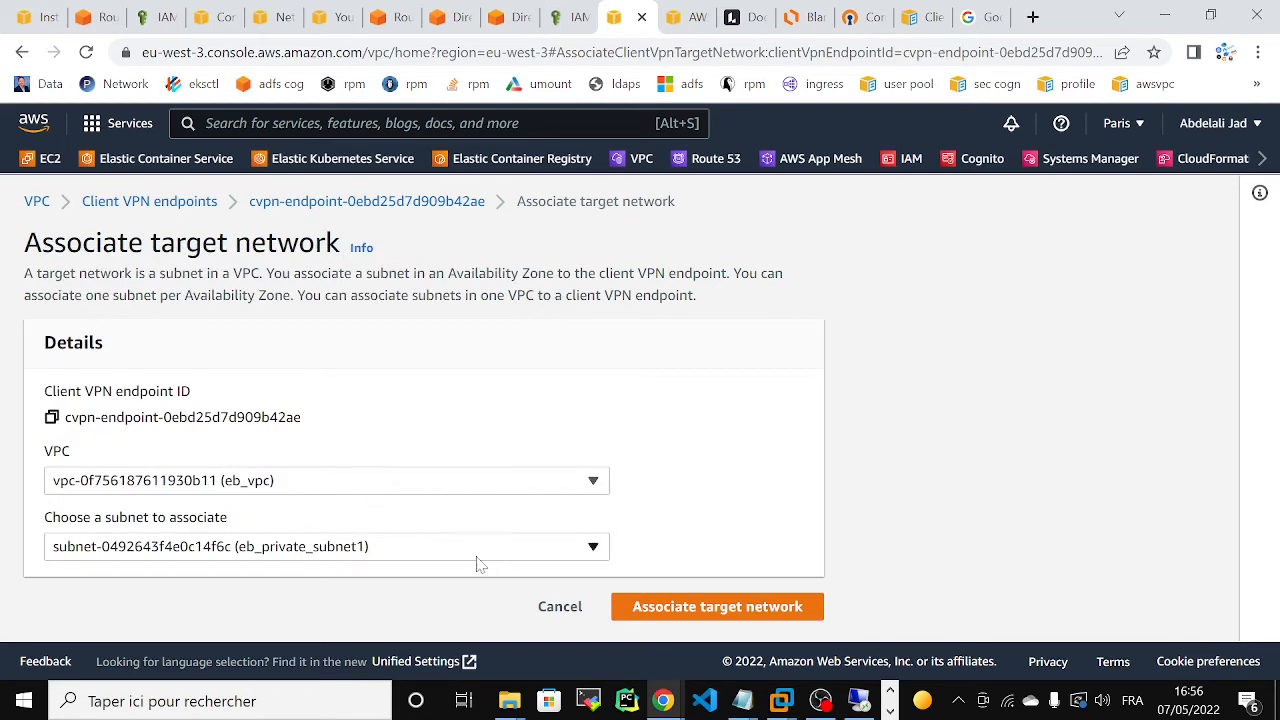
click(681, 608)
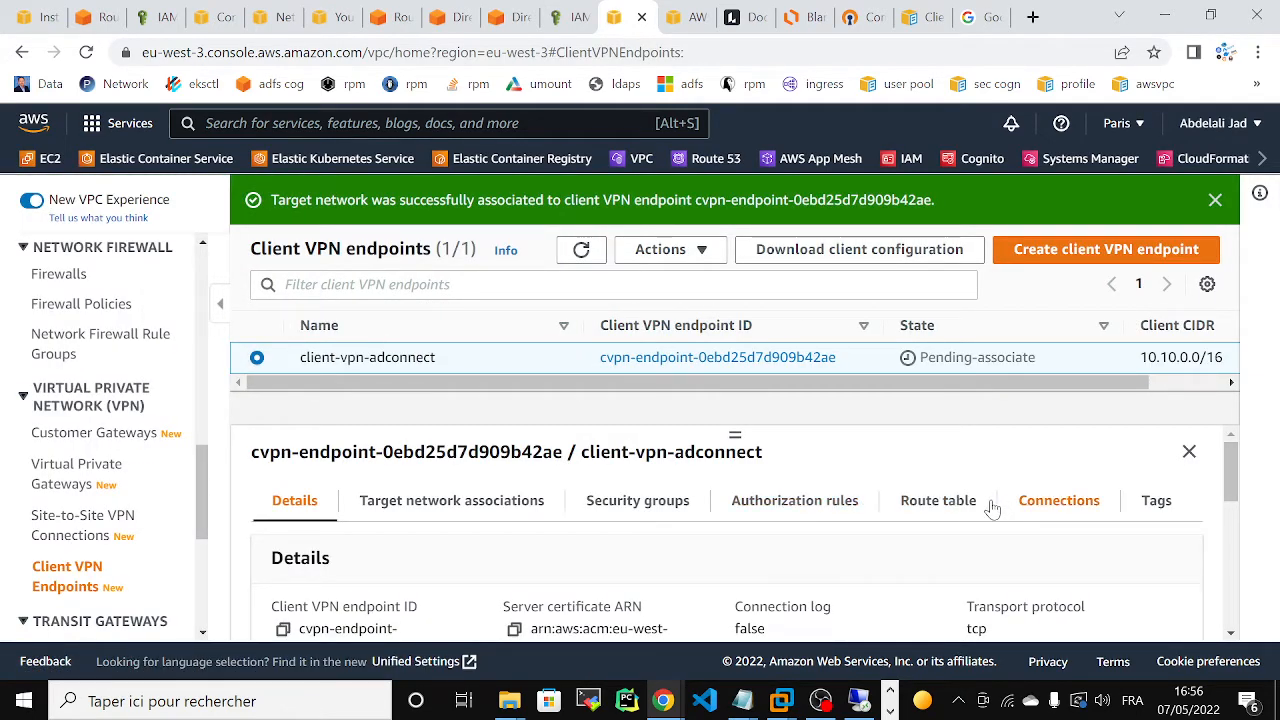
- Add an authorization rule to client-vpn-adconnect that allows all users access to the destination network 16.10.0.0/16
click(796, 514)
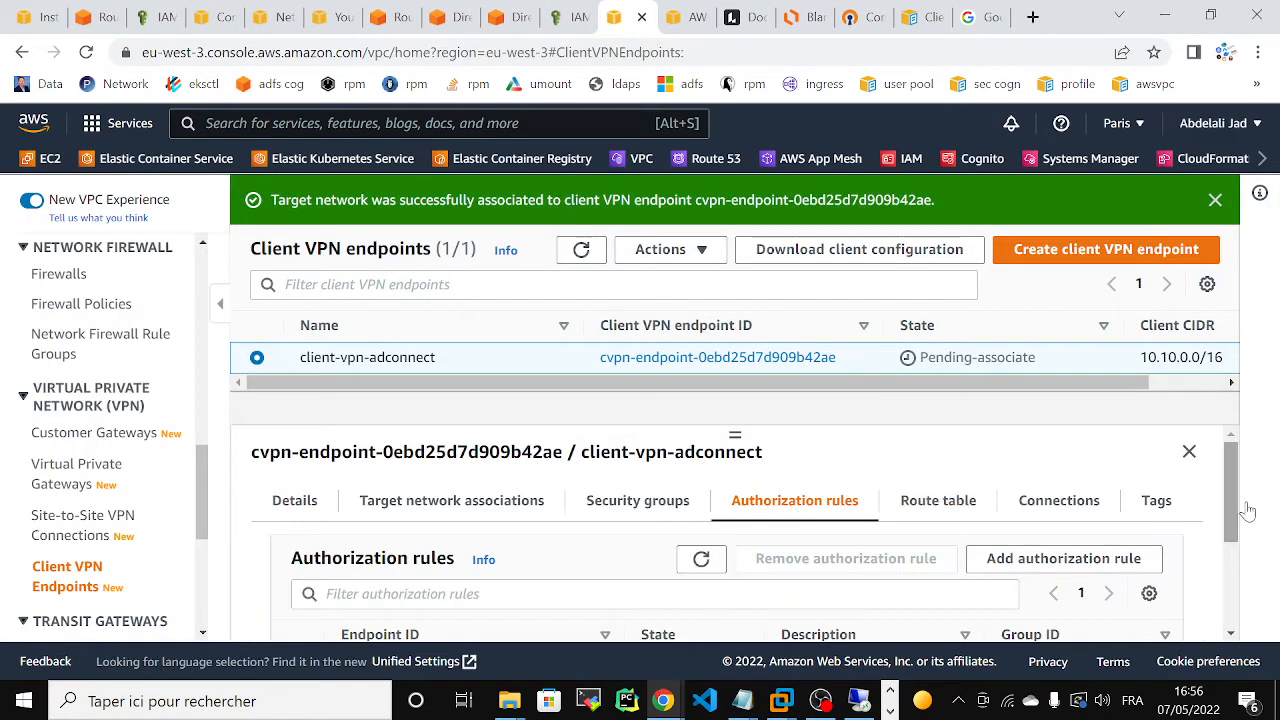
scroll(1236, 485, down, 1)
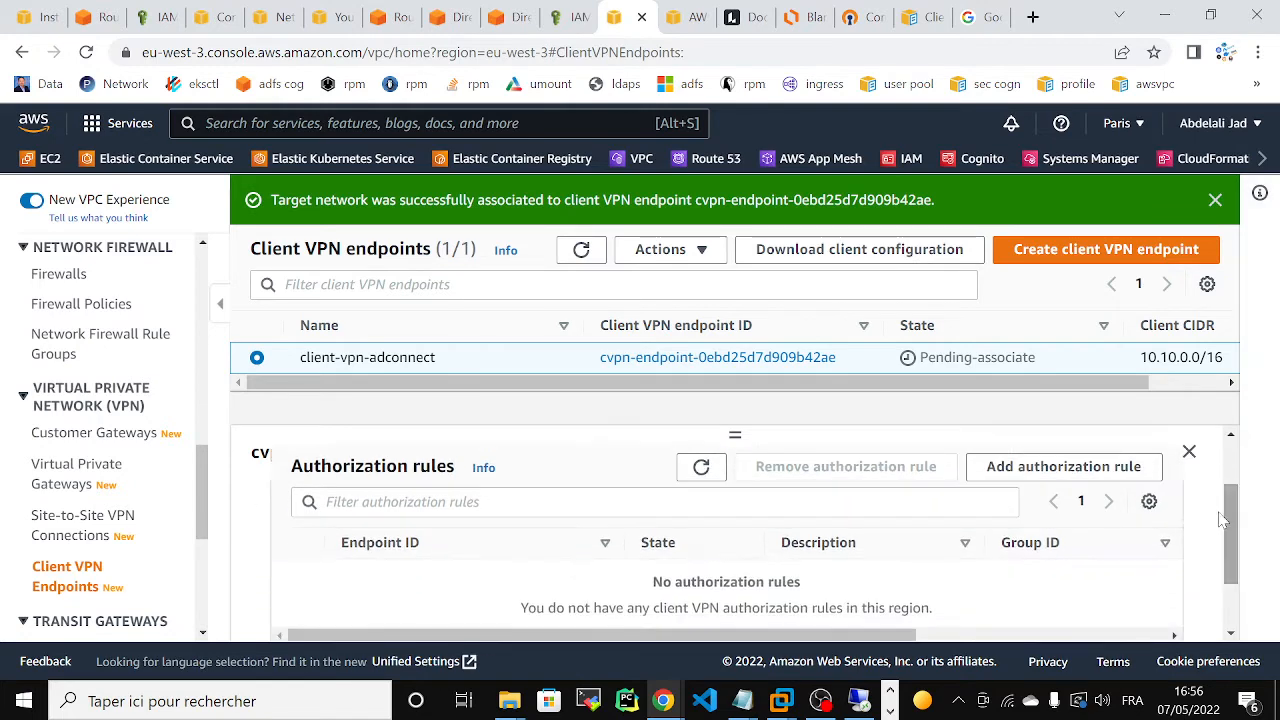
click(1040, 466)
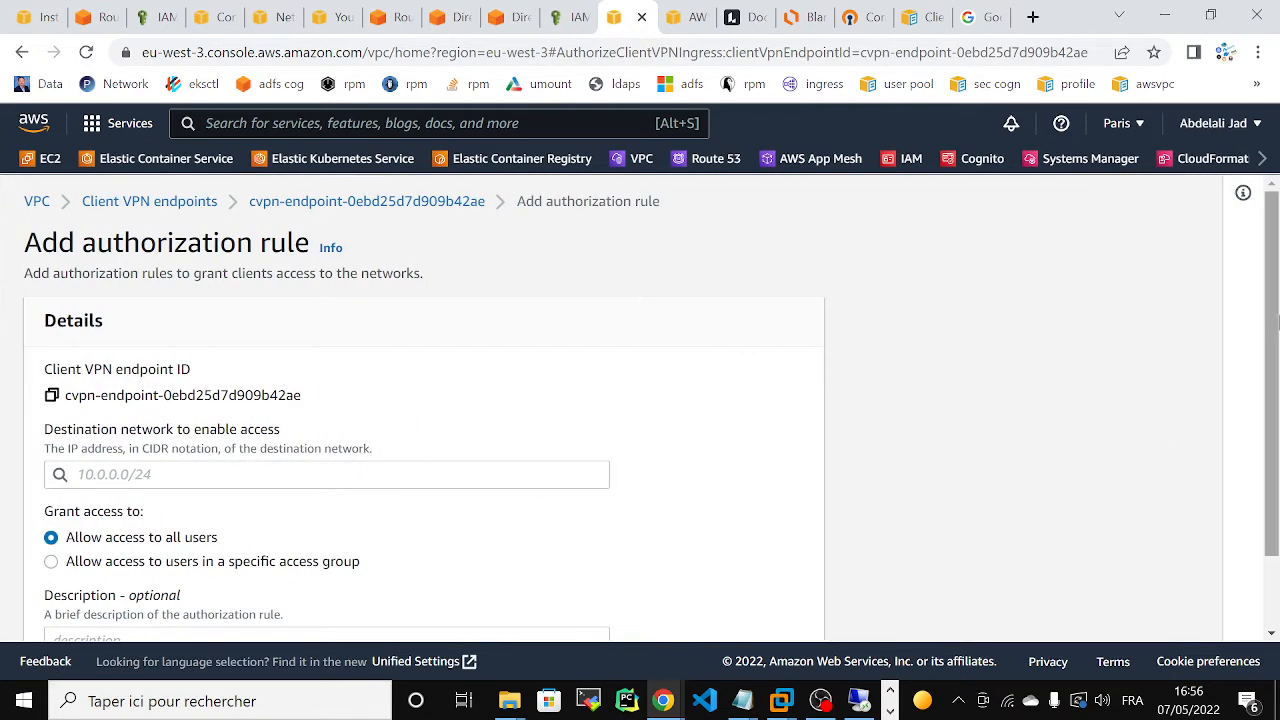
scroll(1162, 448, down, 1)
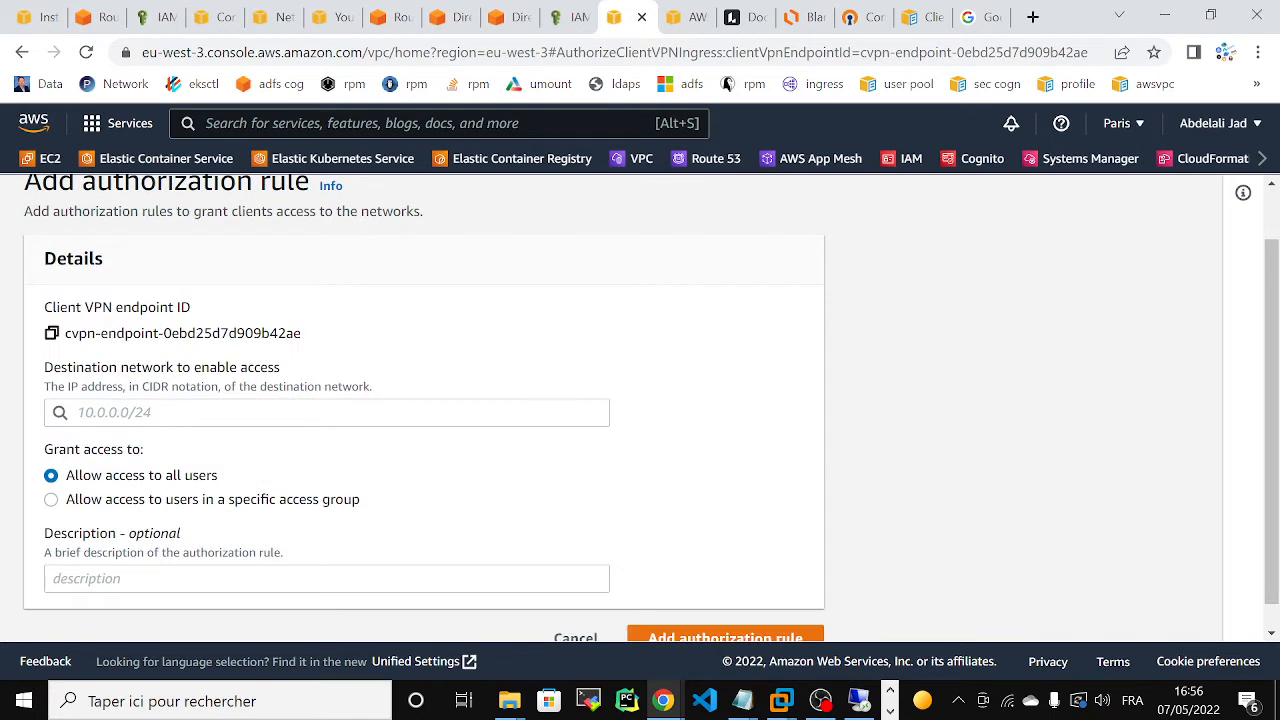
click(288, 413)
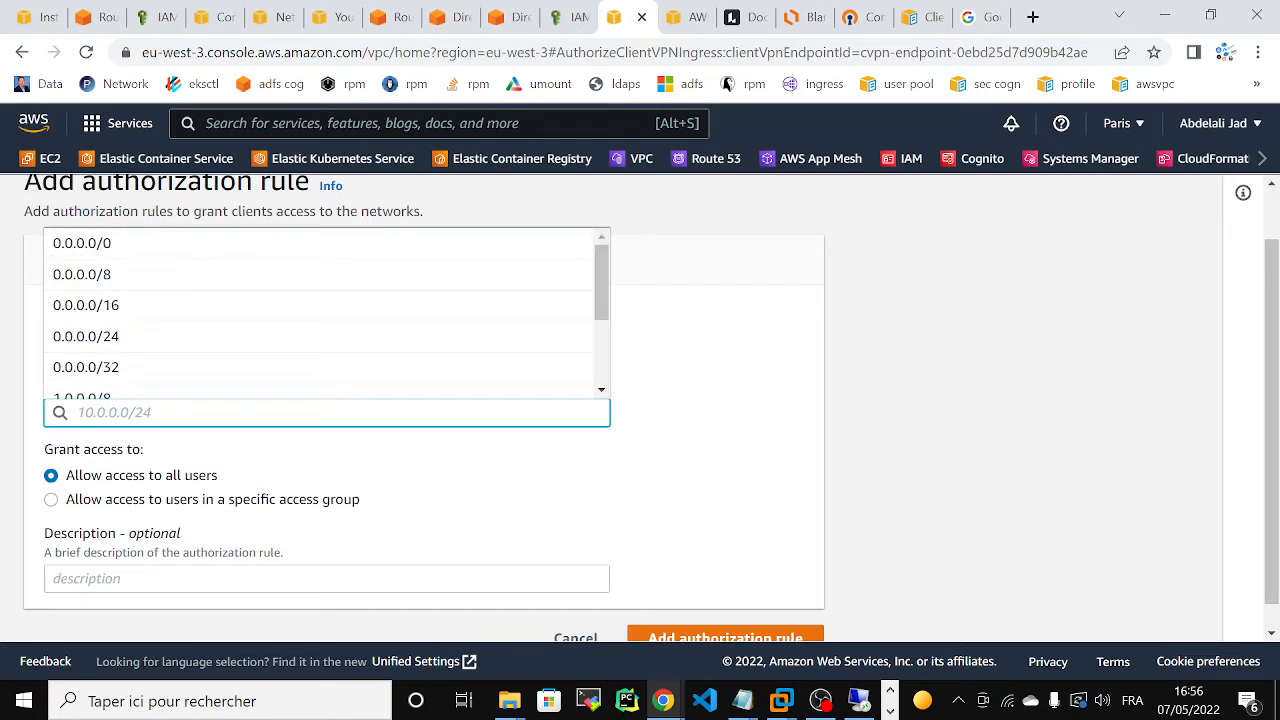
text(16.)
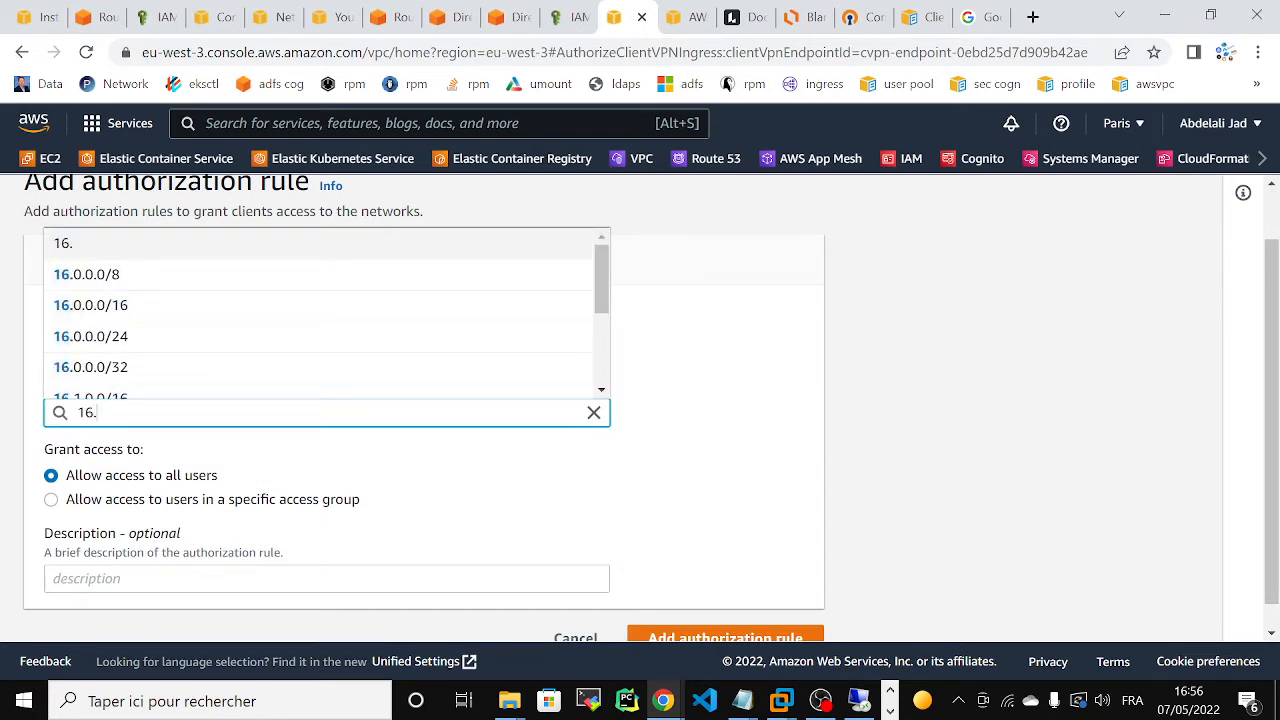
text(10.)
key(Down)
key(Down)
key(Return)
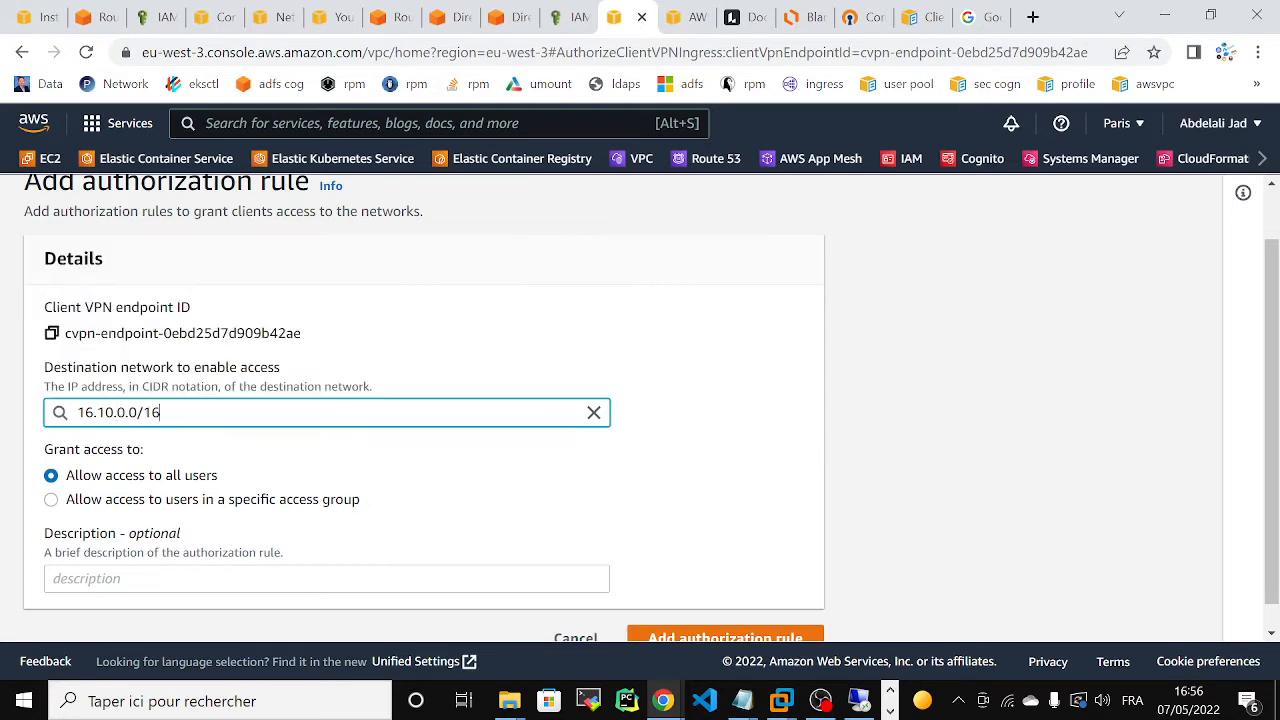
click(769, 347)
drag(1273, 332, 1278, 390)
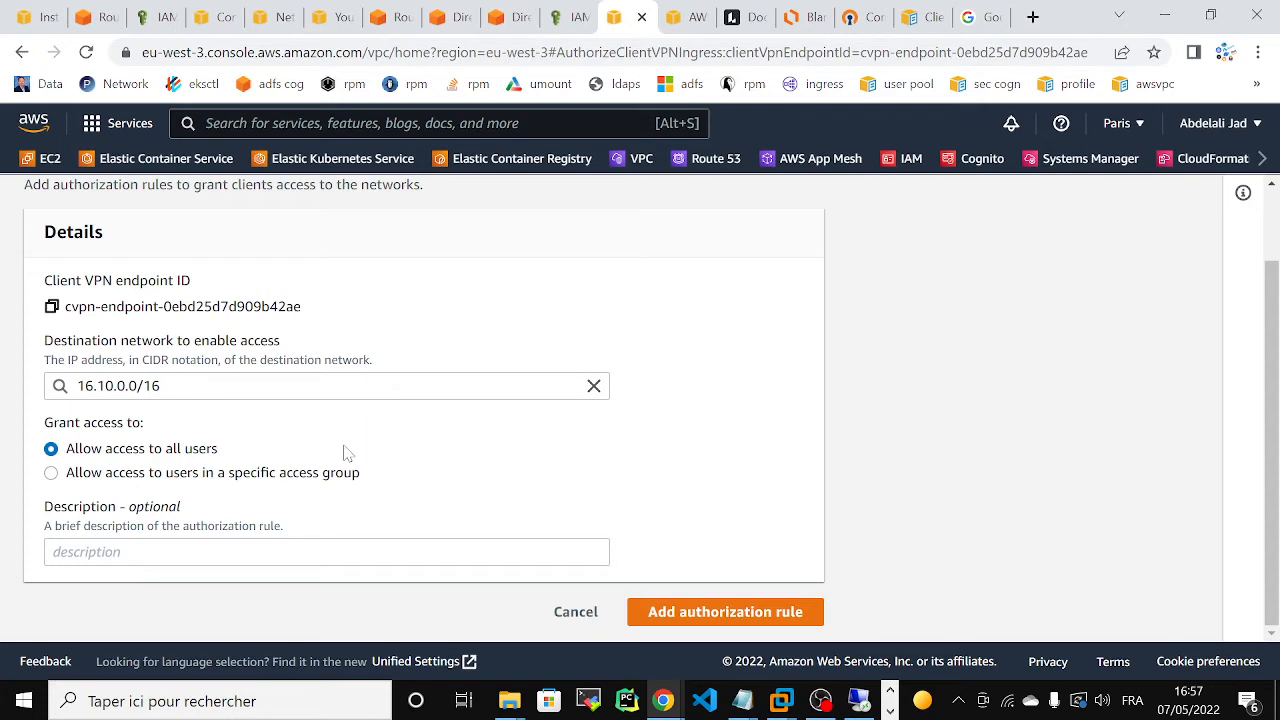
click(686, 613)
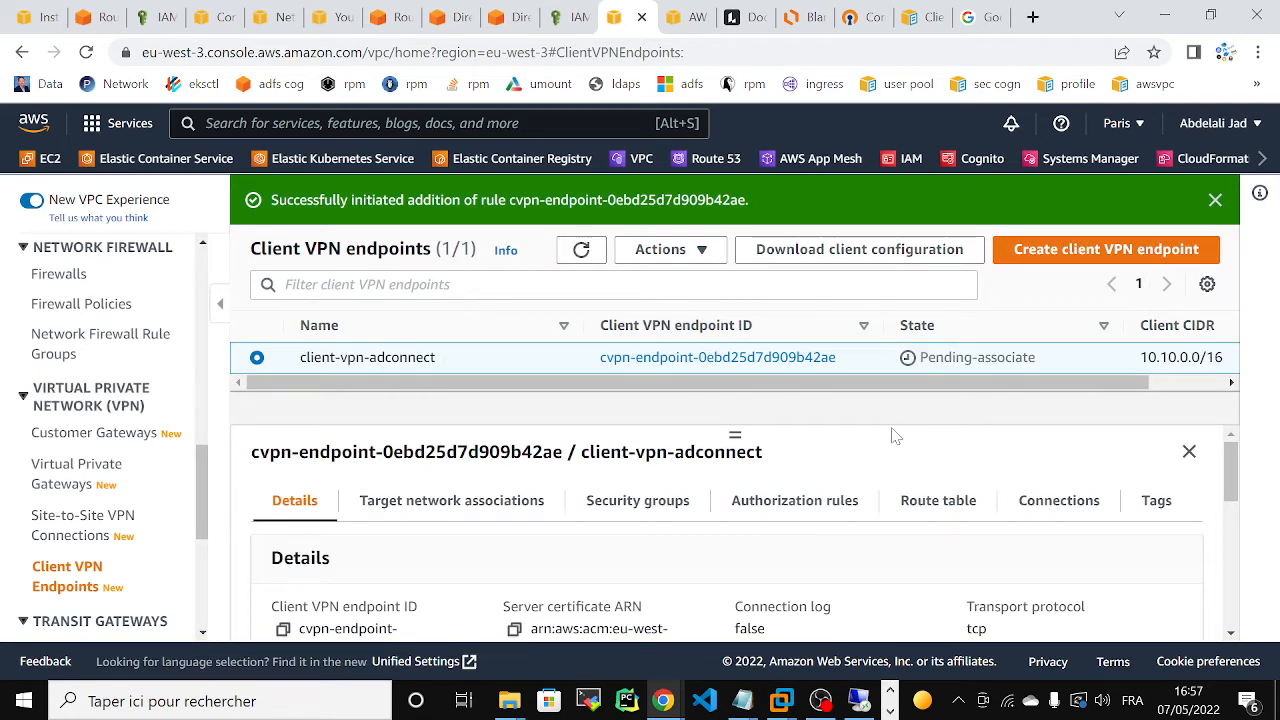
- Refresh the endpoint list and download the client configuration file for client-vpn-adconnect
click(581, 249)
mouse_move(1233, 447)
mouse_down()
mouse_move(1226, 527)
mouse_move(1222, 446)
mouse_up()
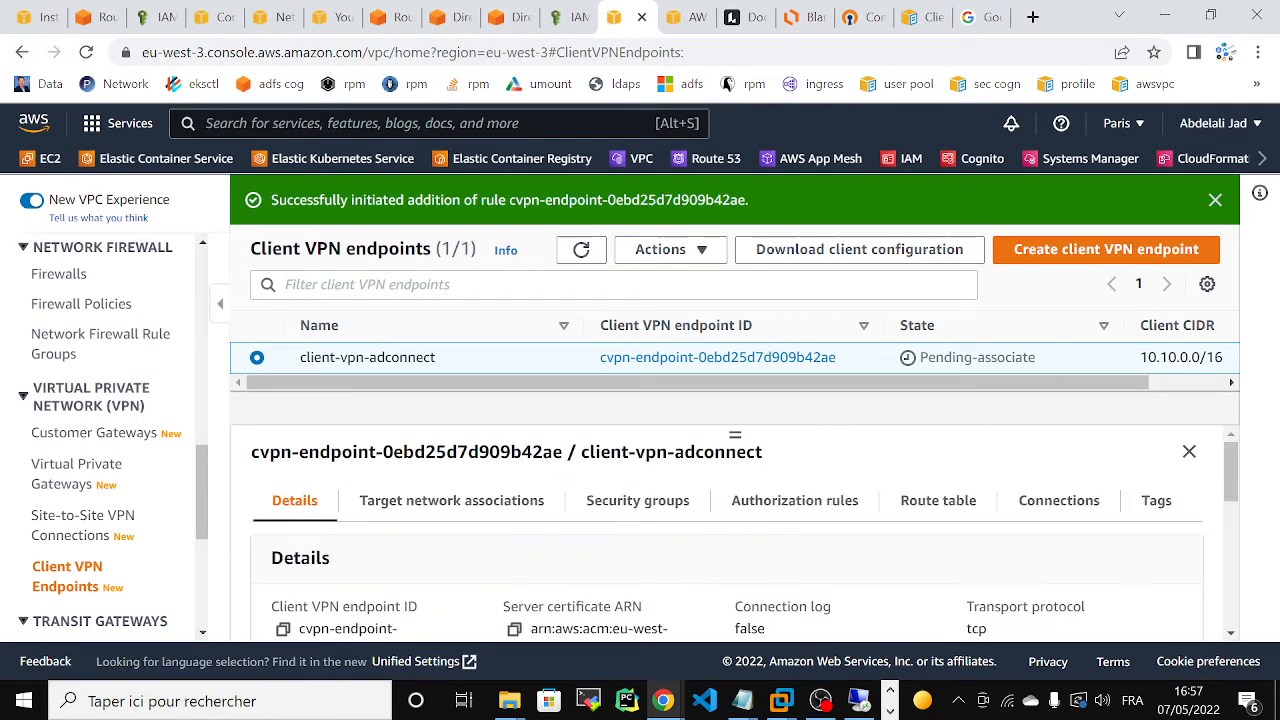
click(852, 249)
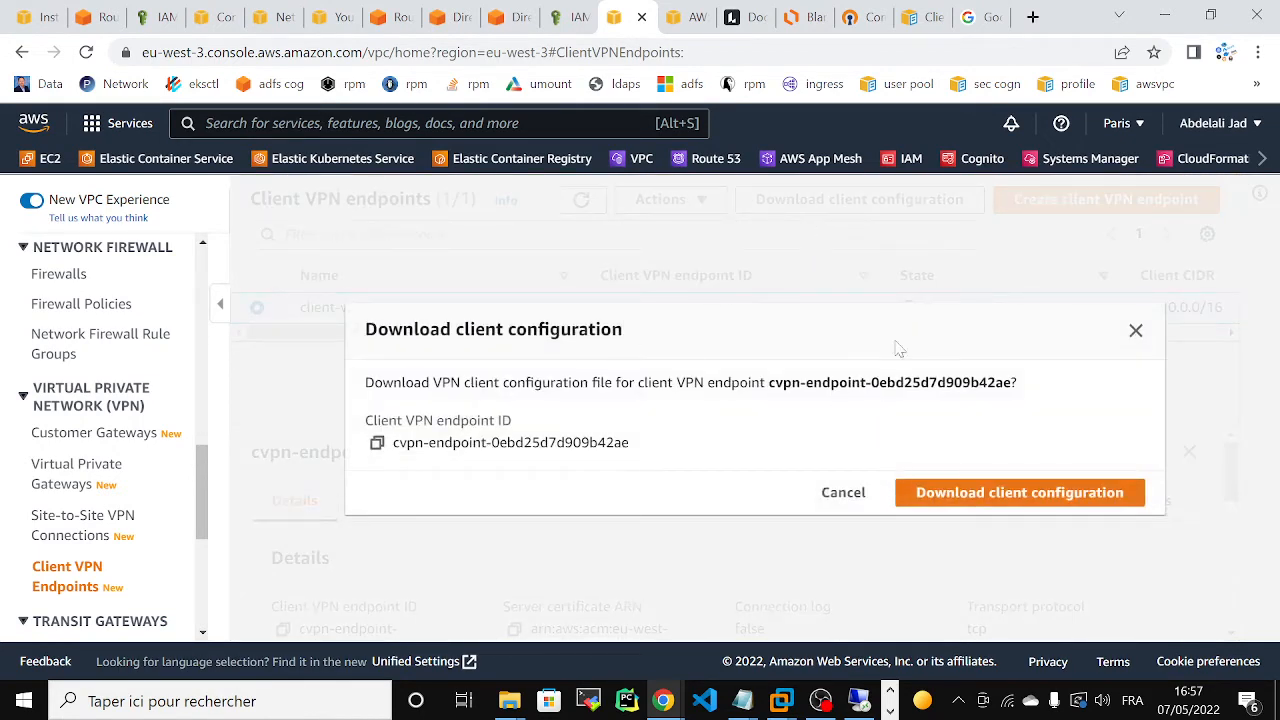
click(953, 505)
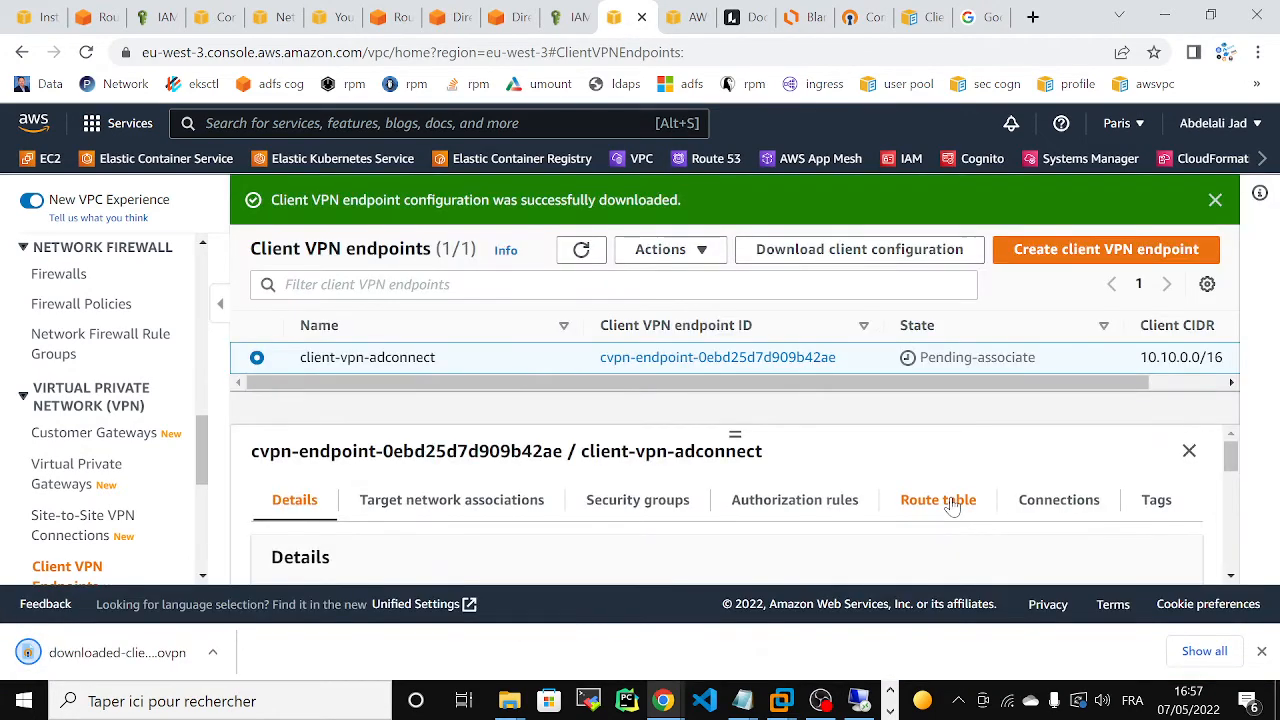
click(889, 690)
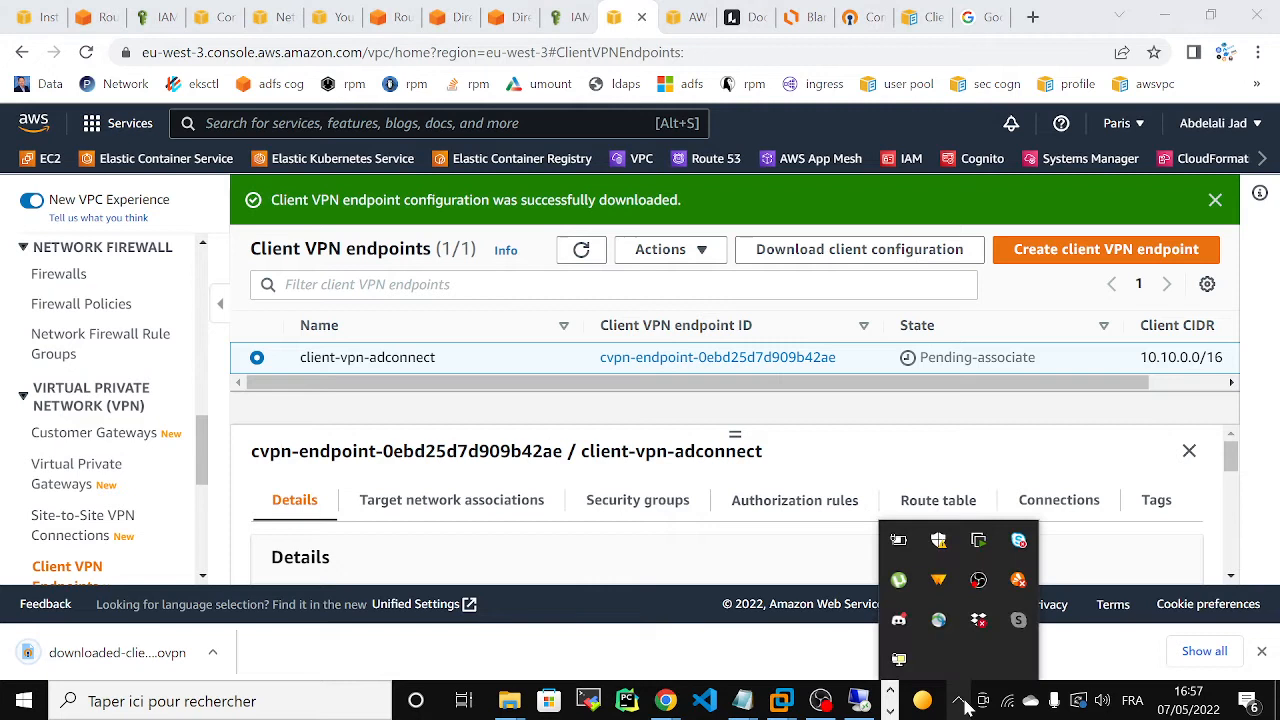
right_click(899, 660)
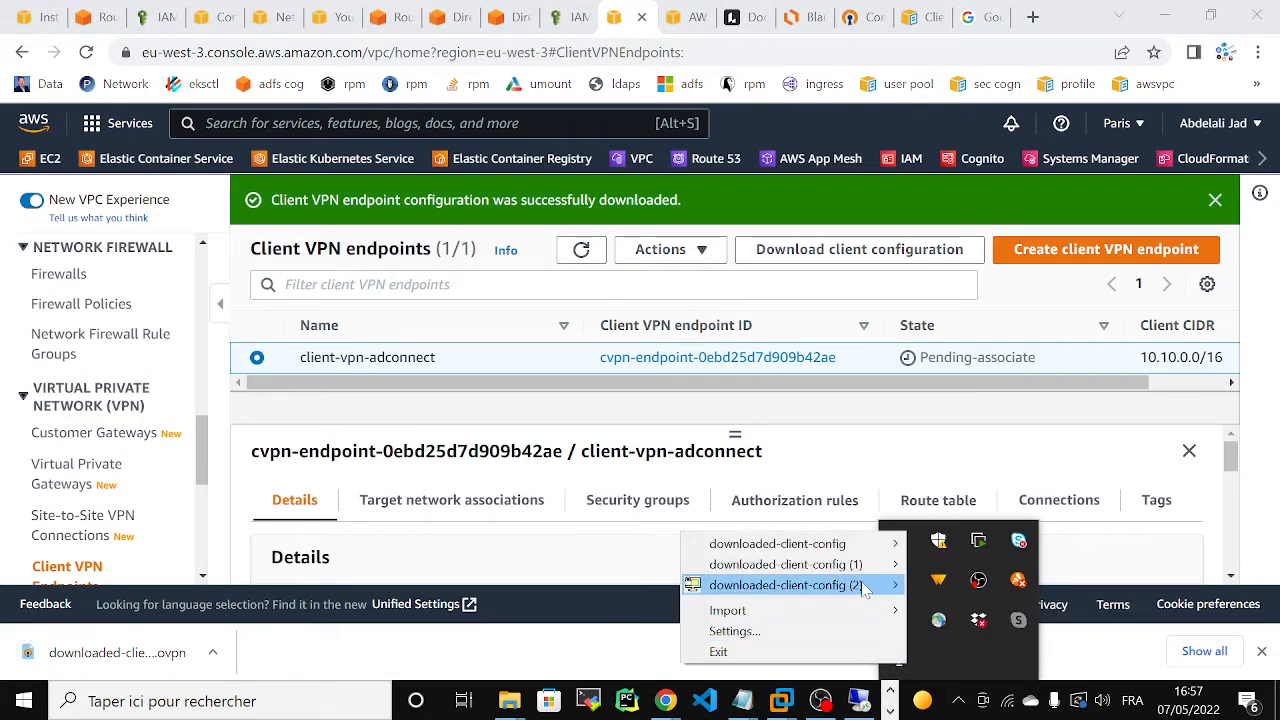
mouse_move(864, 590)
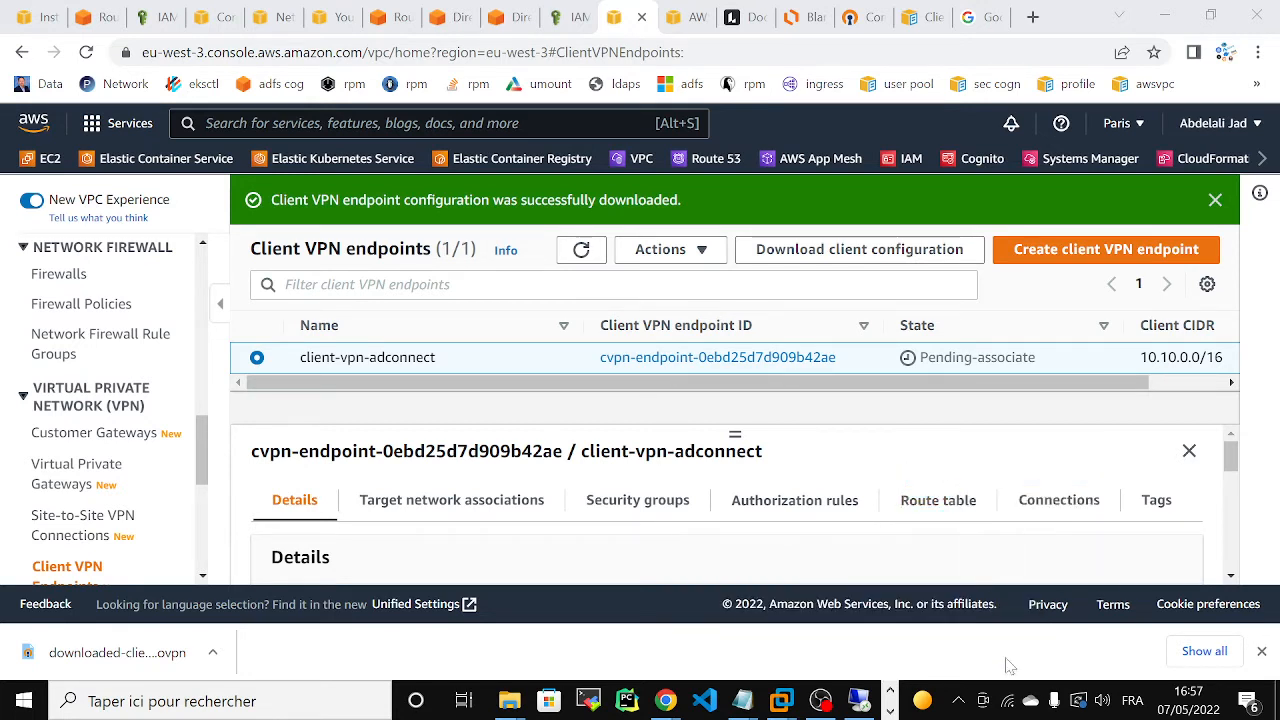
- Import the file downloaded-client-config (3) from the Téléchargements folder into OpenVPN GUI and dismiss the notification
click(958, 701)
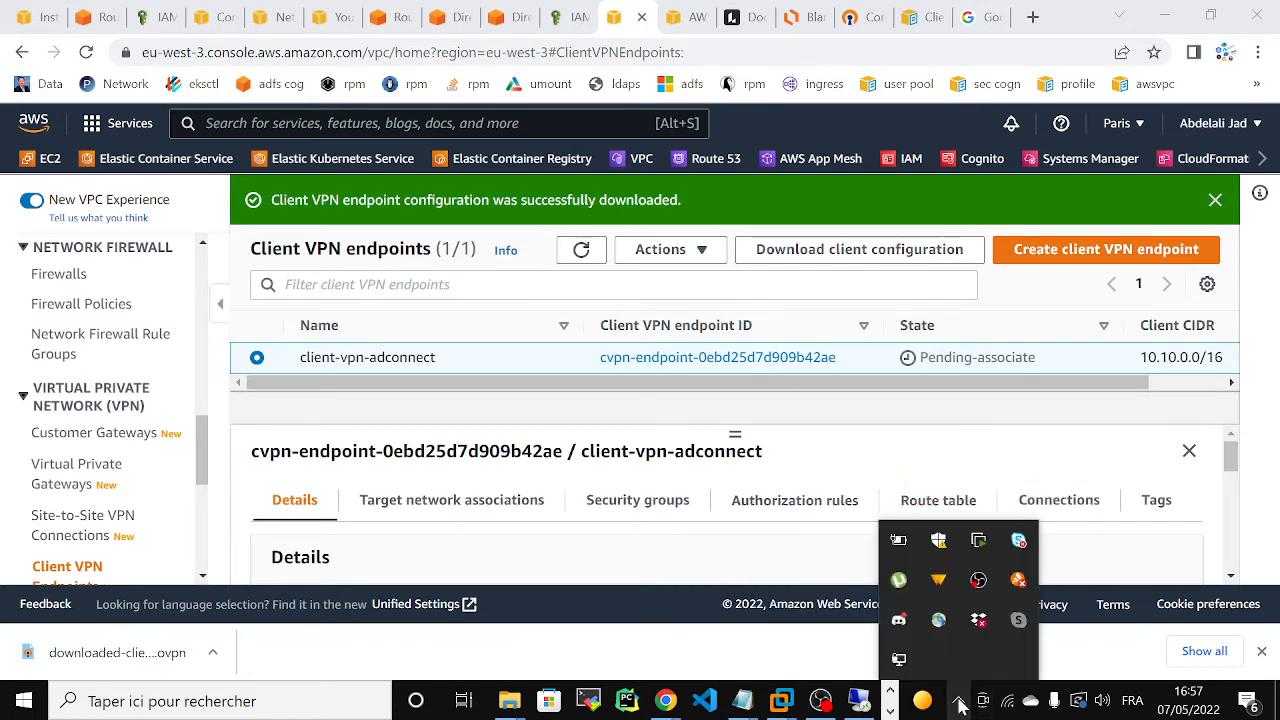
right_click(899, 660)
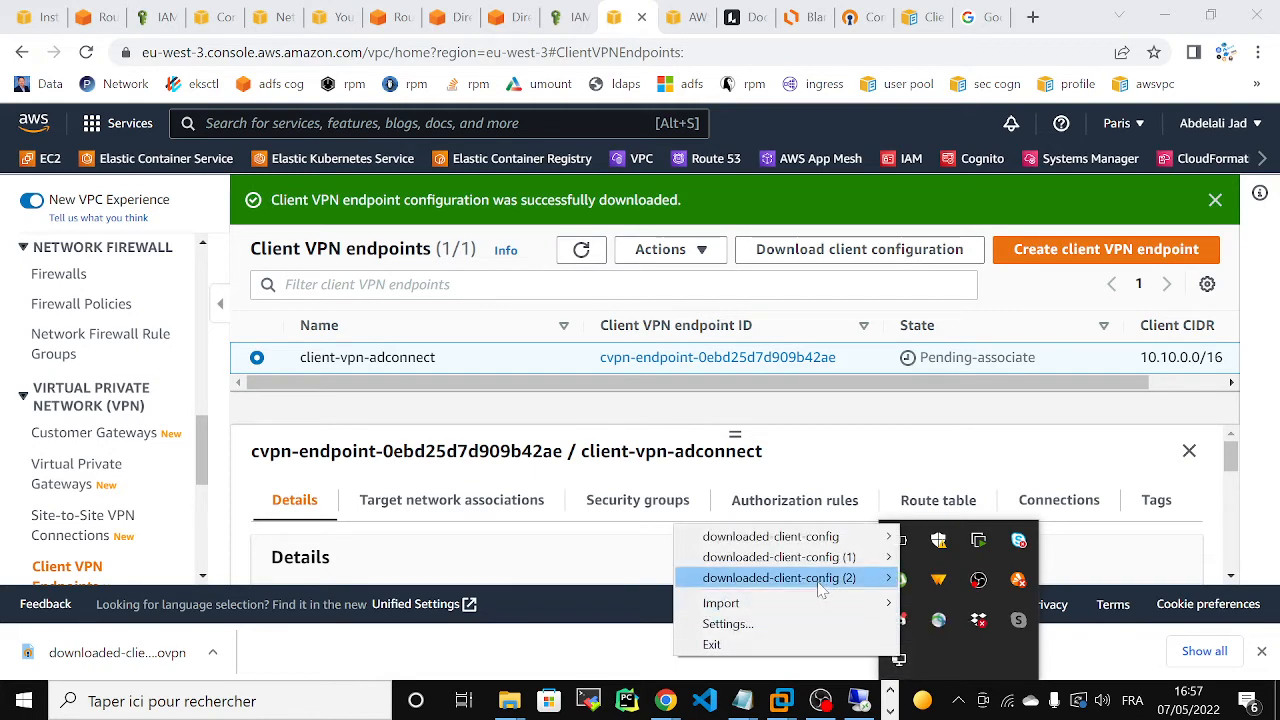
mouse_move(893, 612)
click(957, 603)
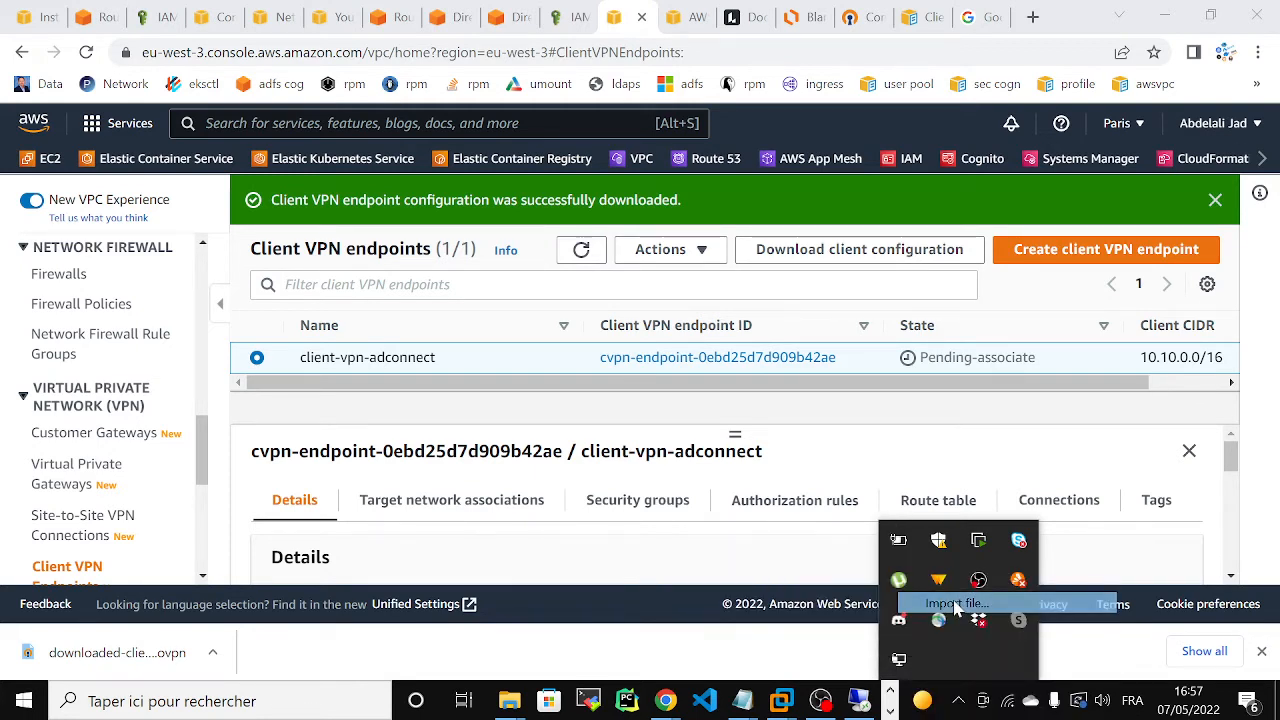
click(358, 152)
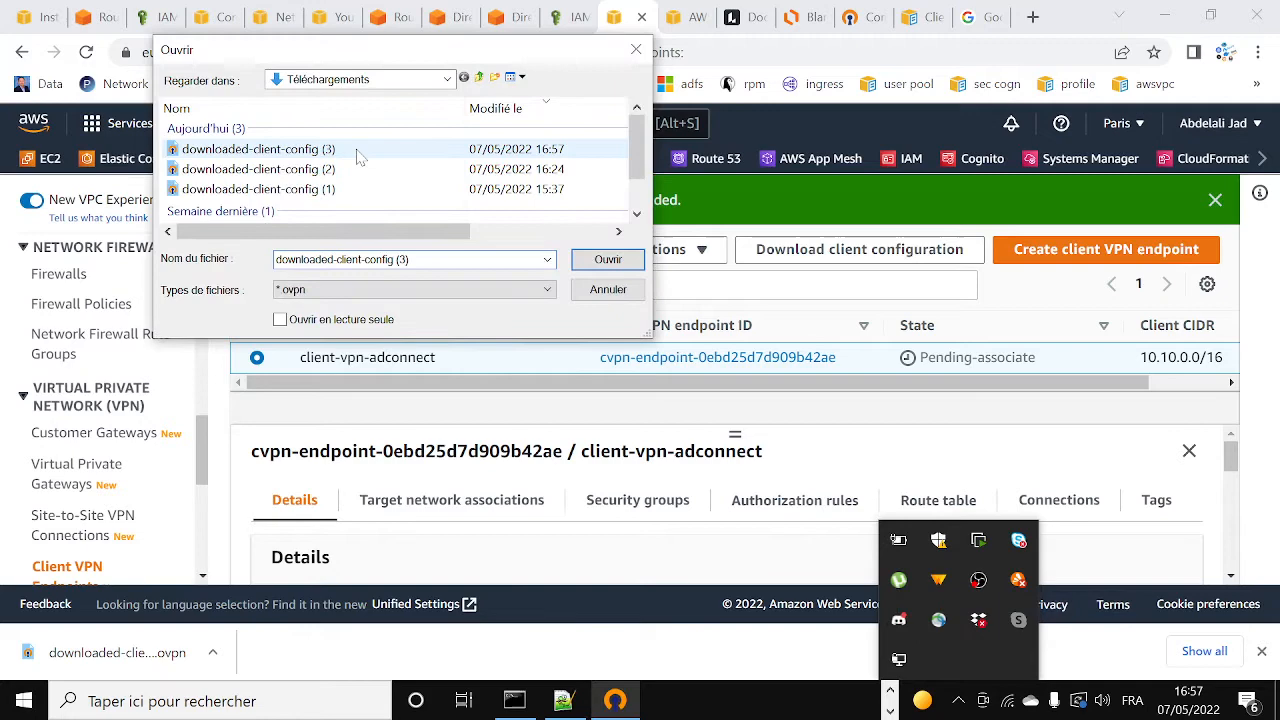
click(590, 264)
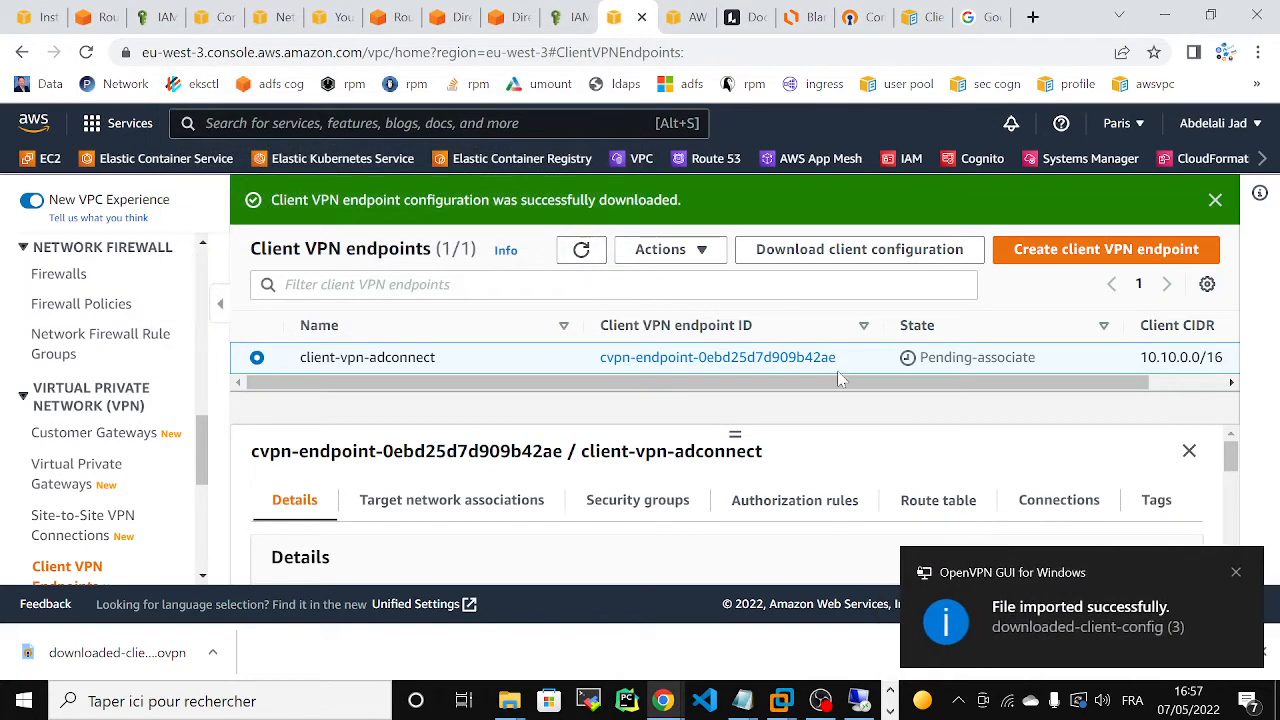
click(1236, 573)
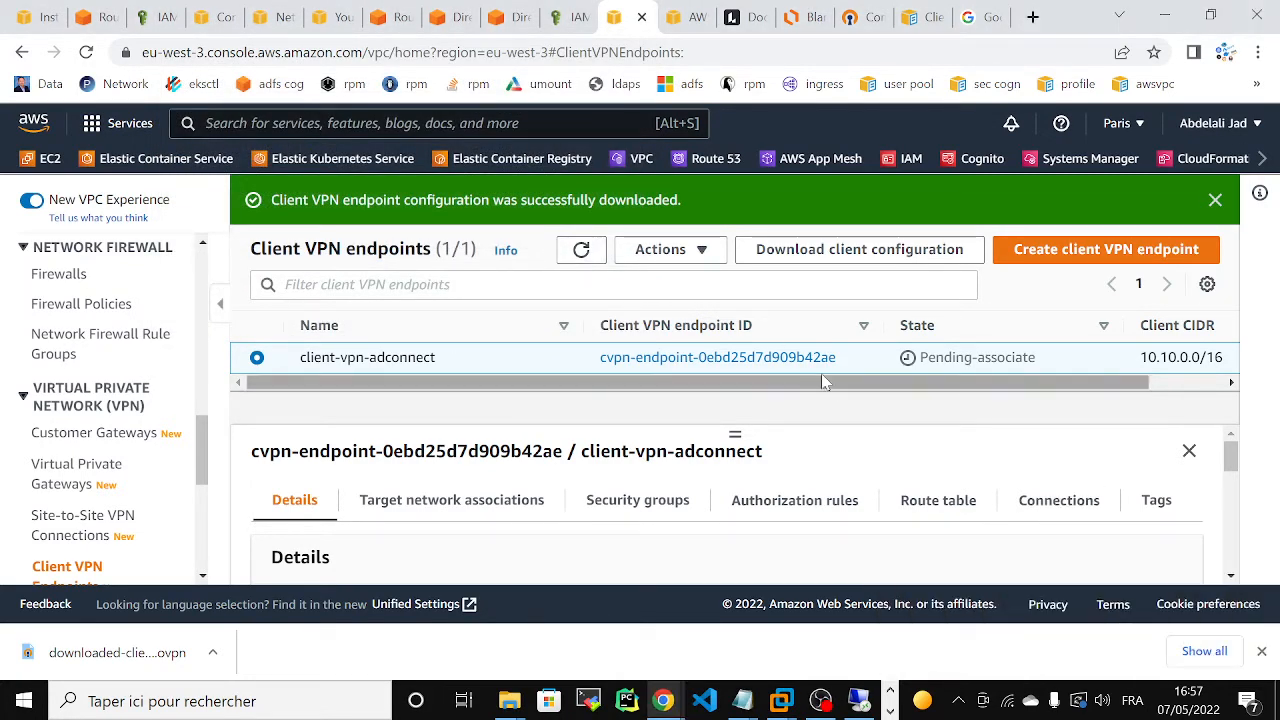
- Refresh the endpoint list and review the connections and authorization rules of client-vpn-adconnect
click(581, 250)
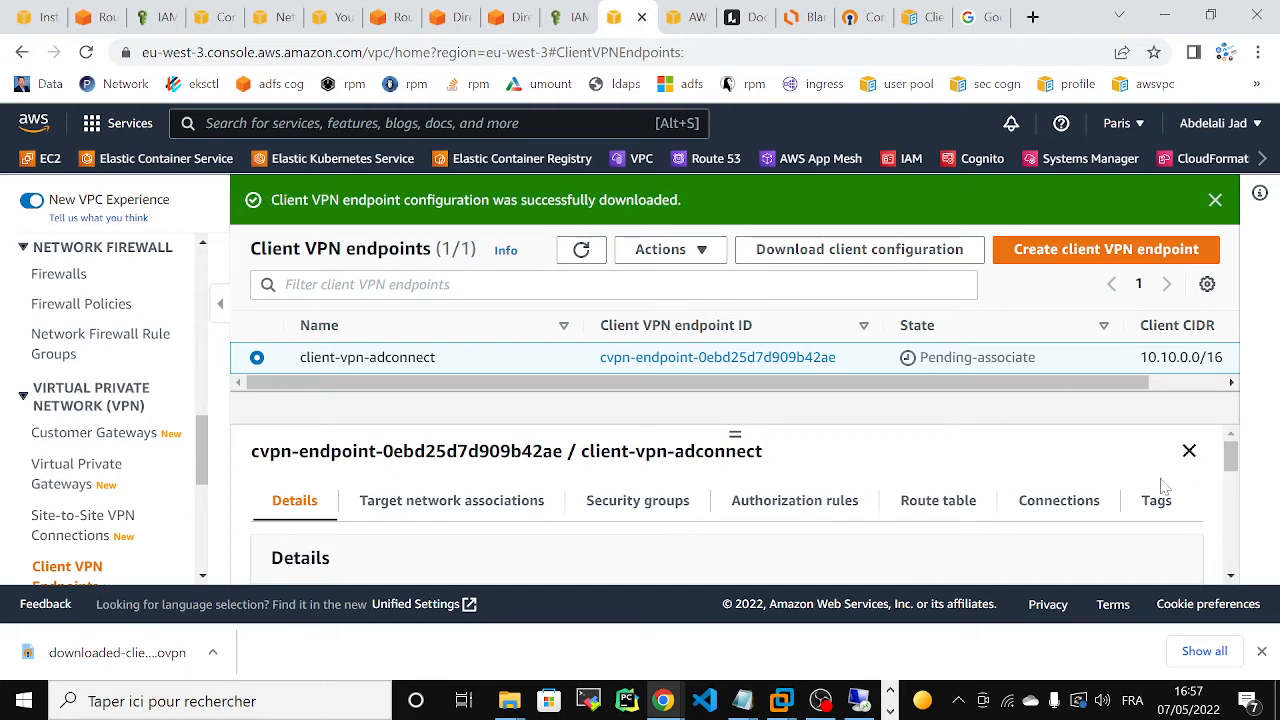
click(1080, 508)
drag(1231, 494, 1227, 460)
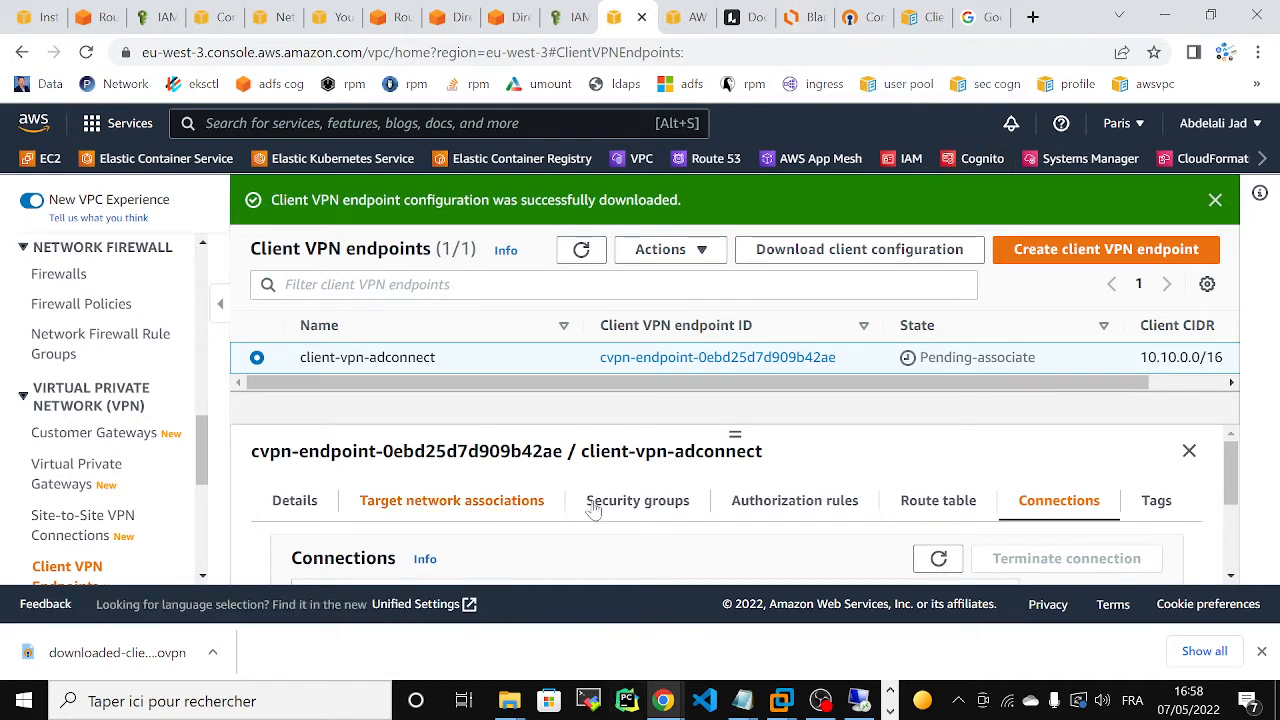
click(790, 505)
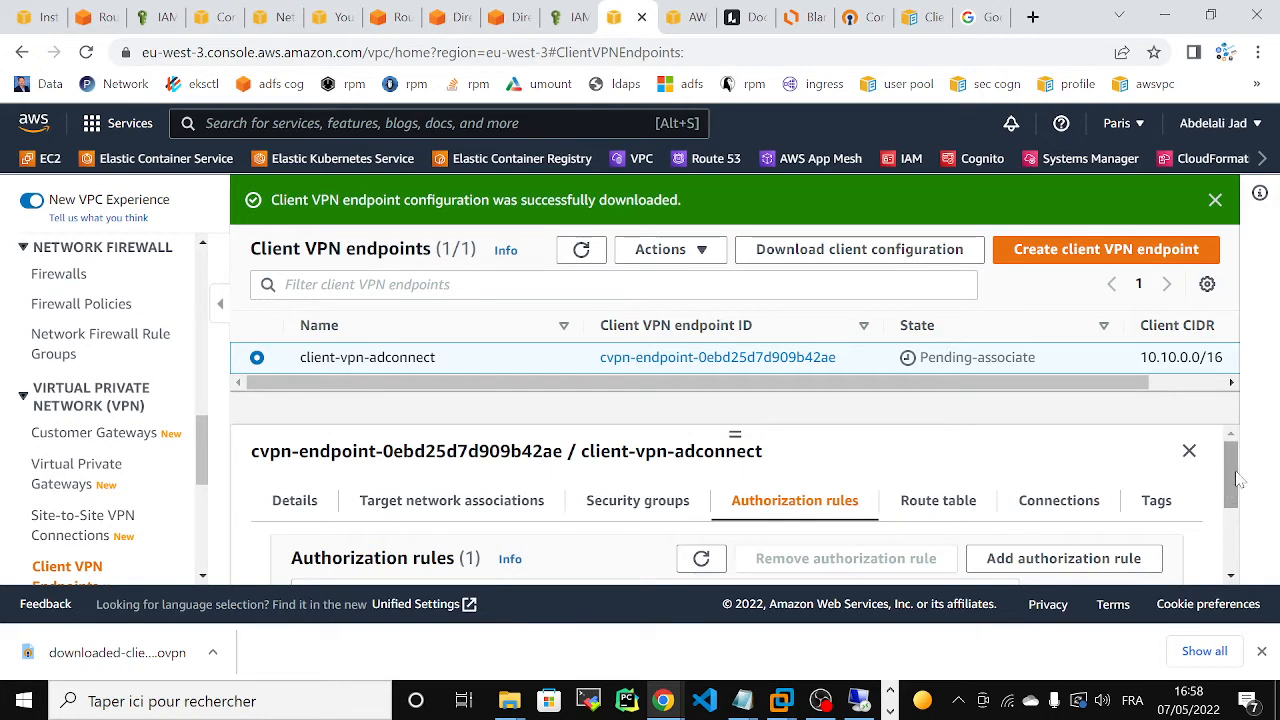
scroll(1235, 497, down, 1)
scroll(1235, 497, down, 1)
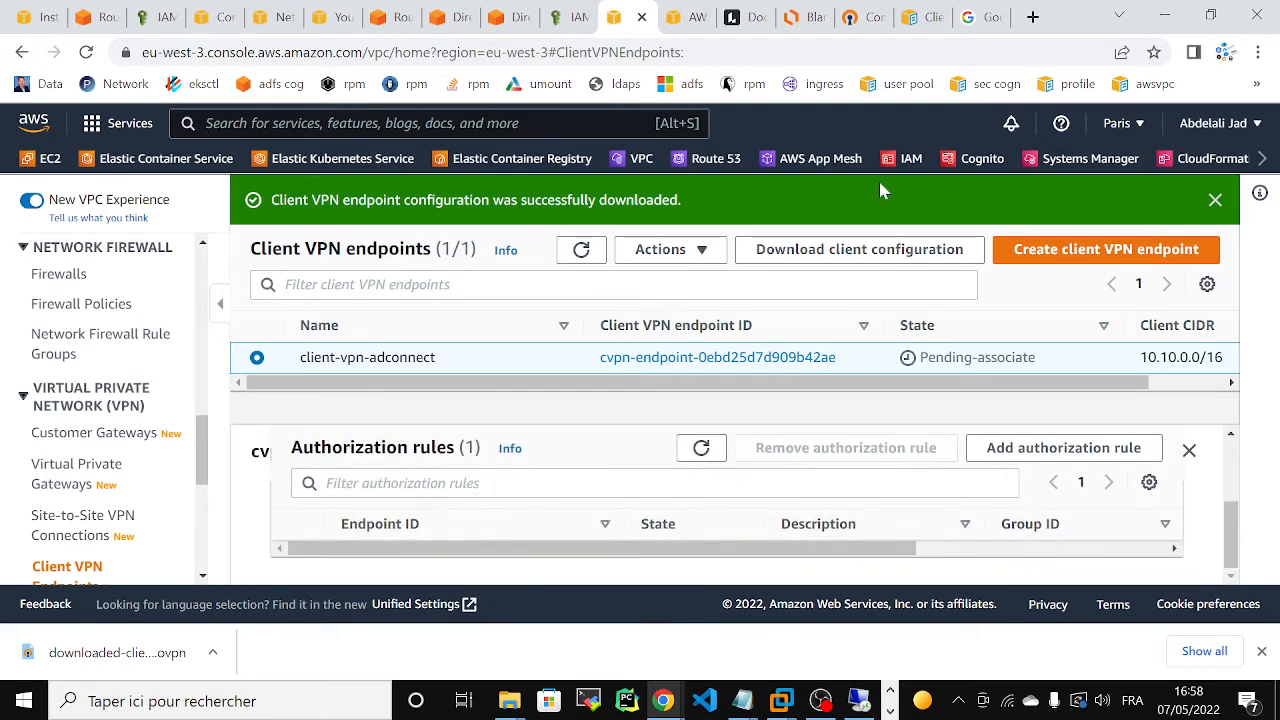
- Switch to the Lucidchart diagram and examine the VPC, Client VPN and Directory Service architecture
click(795, 17)
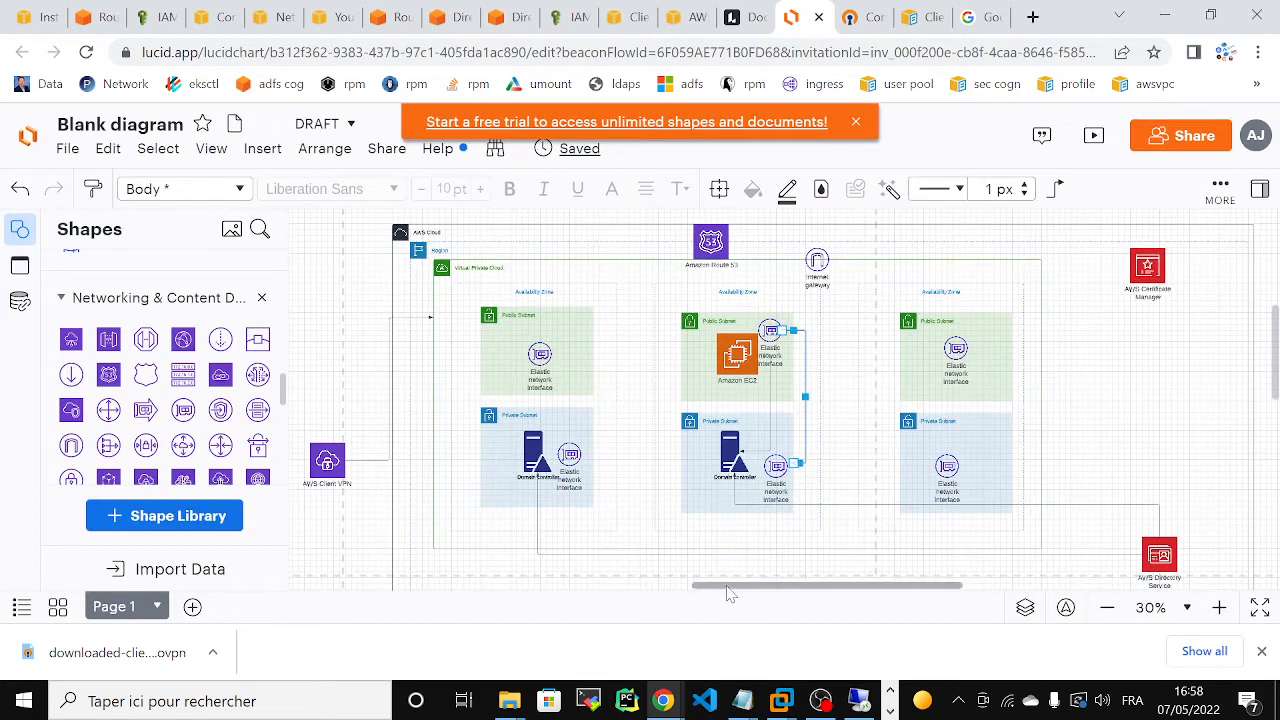
drag(732, 594, 842, 594)
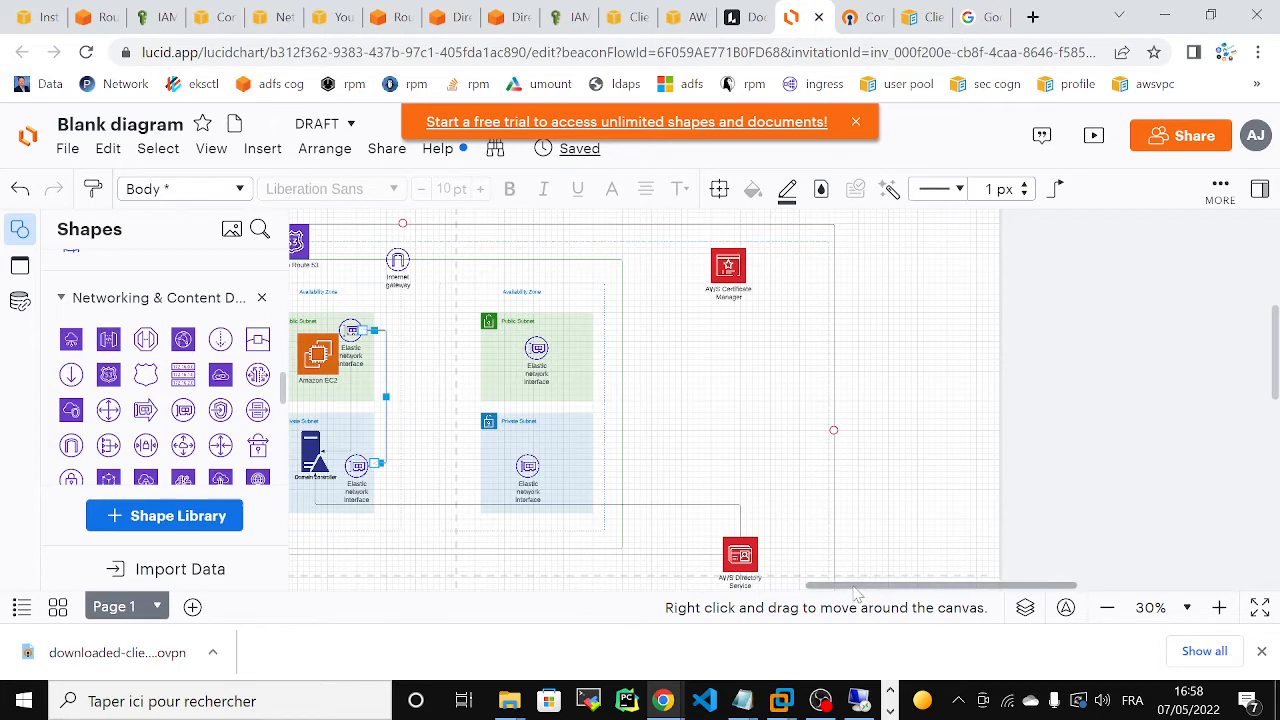
drag(845, 587, 749, 590)
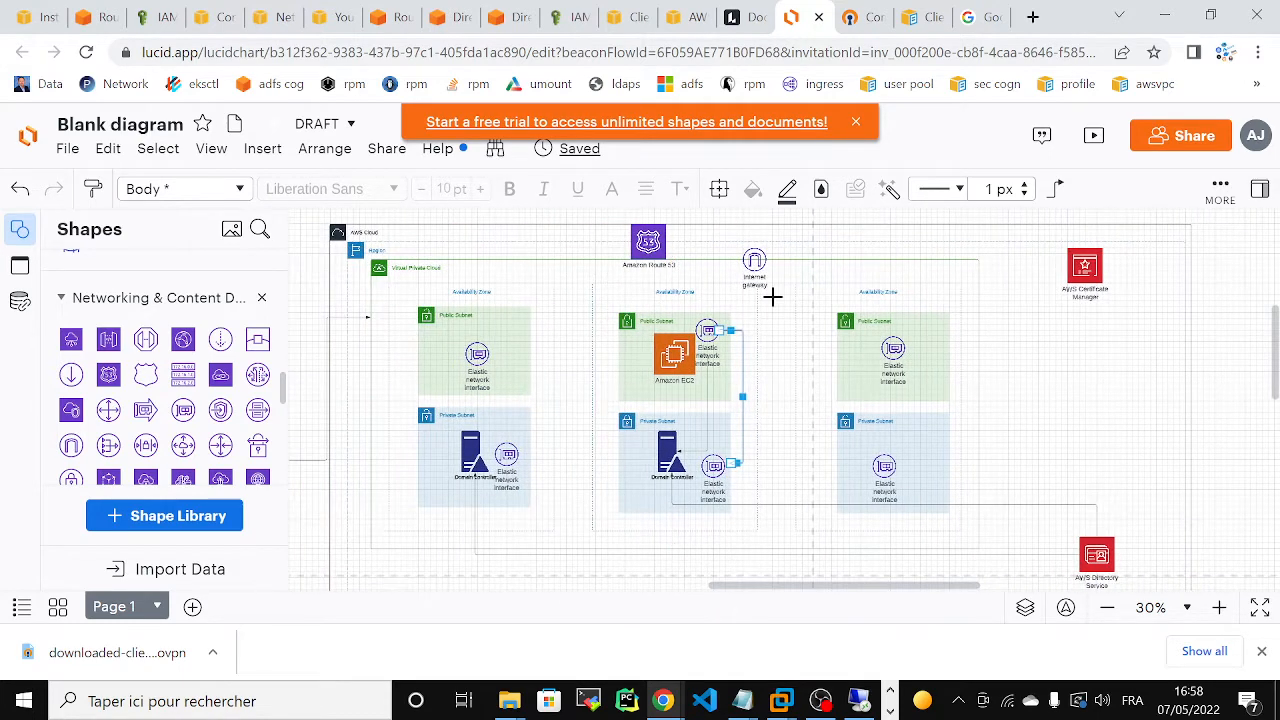
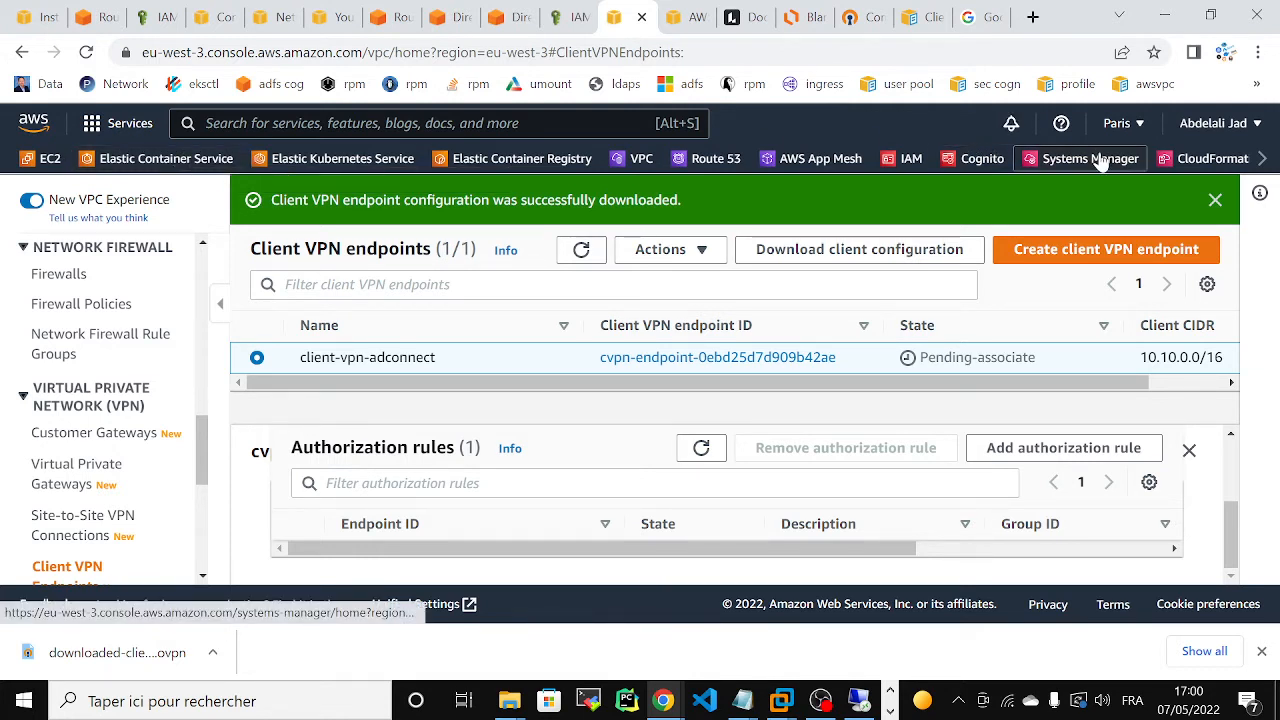
- Browse the favorite AWS services from EC2 through Artifact and back, and return to the Client VPN endpoints page
click(1265, 160)
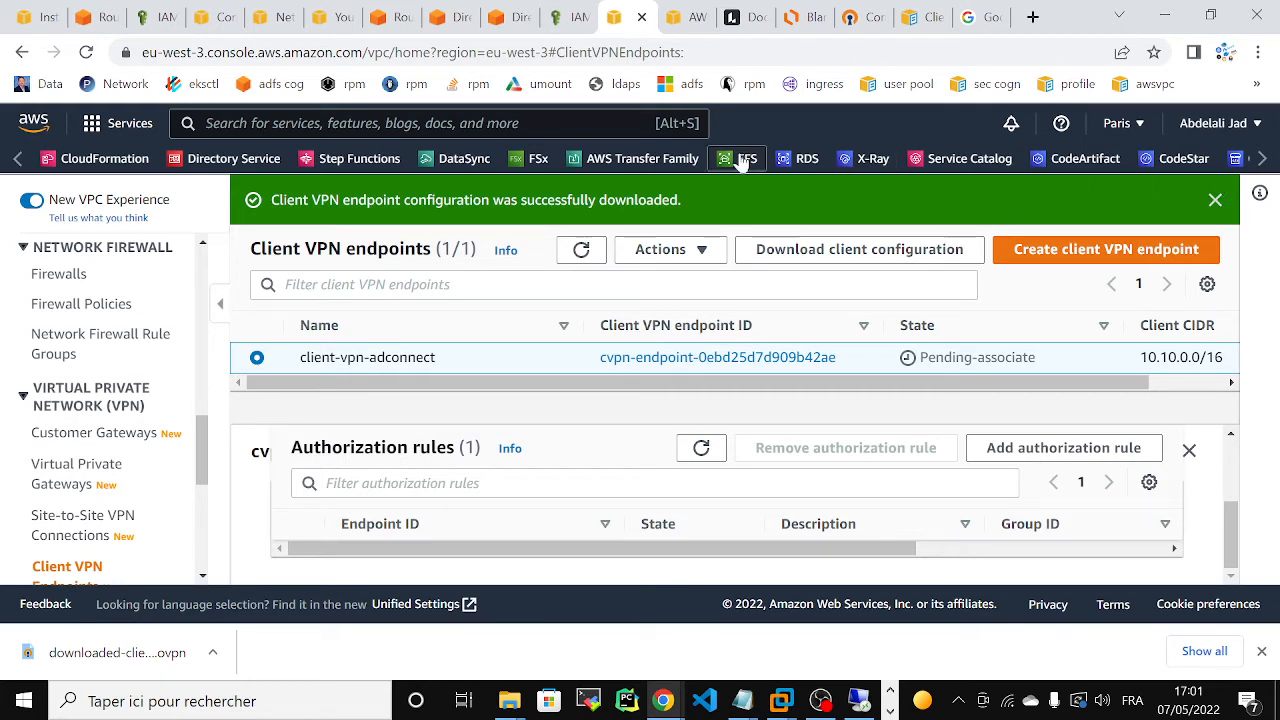
click(1263, 161)
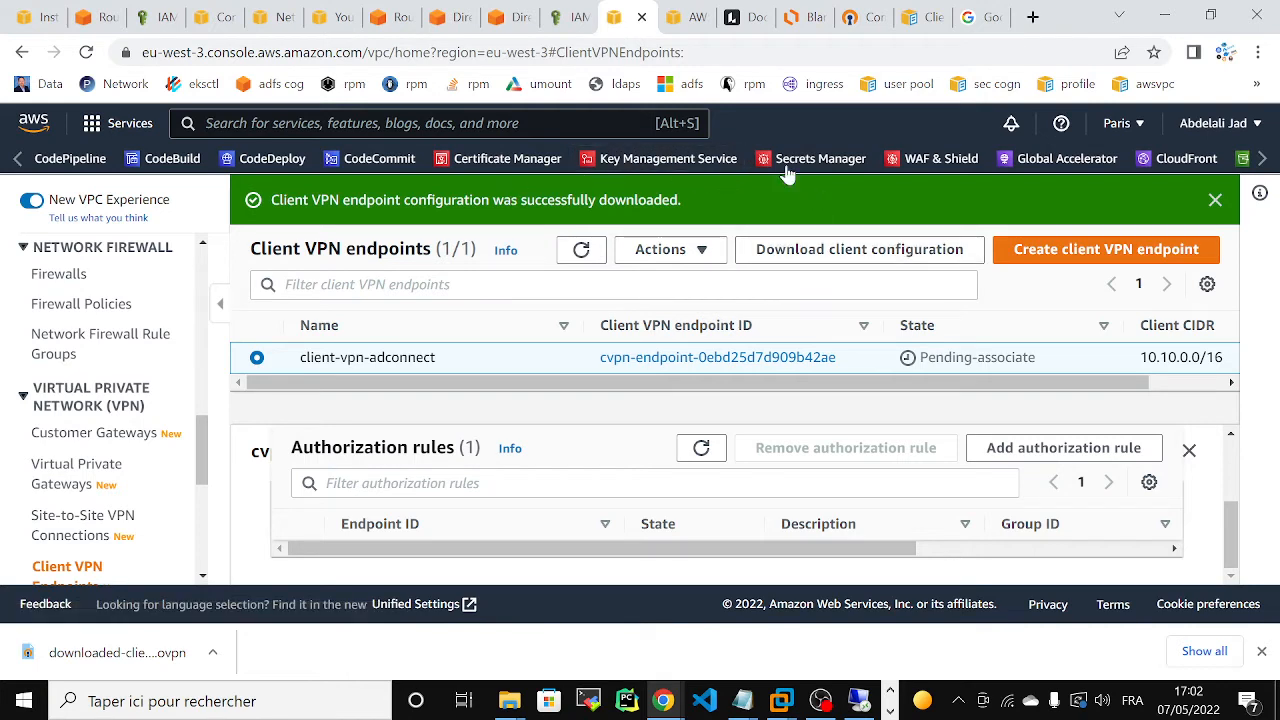
click(1262, 160)
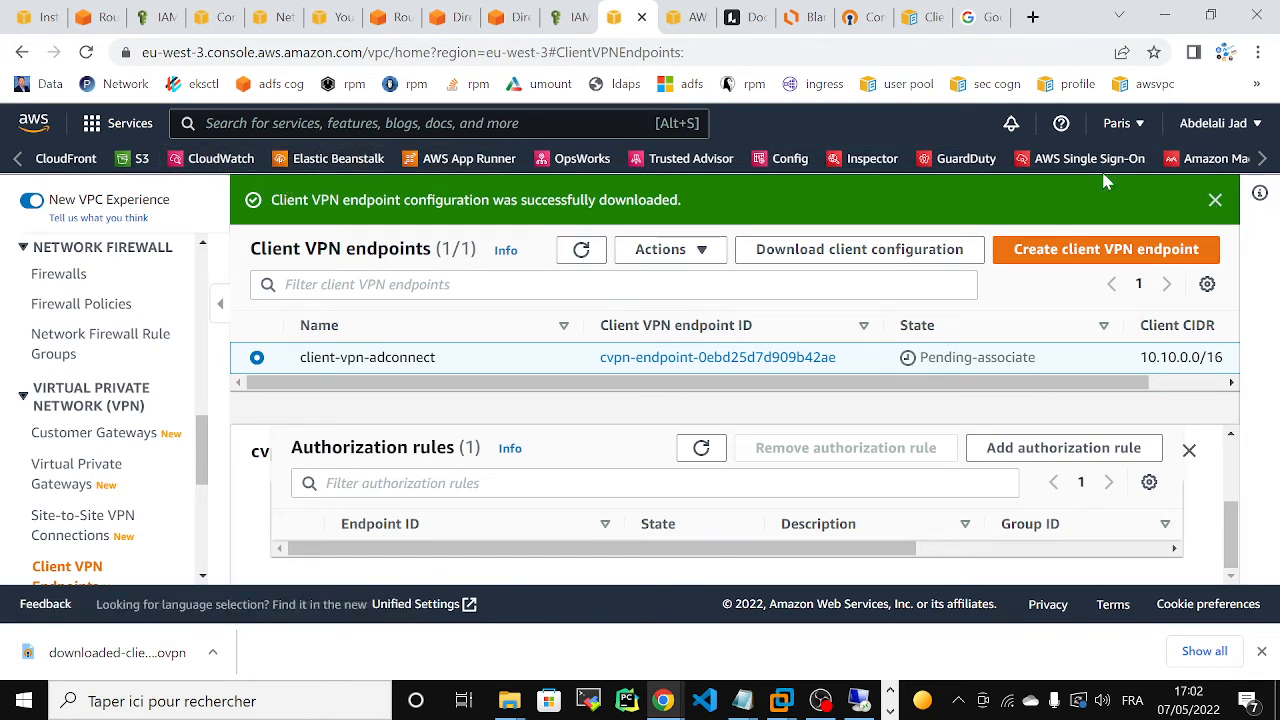
click(1264, 162)
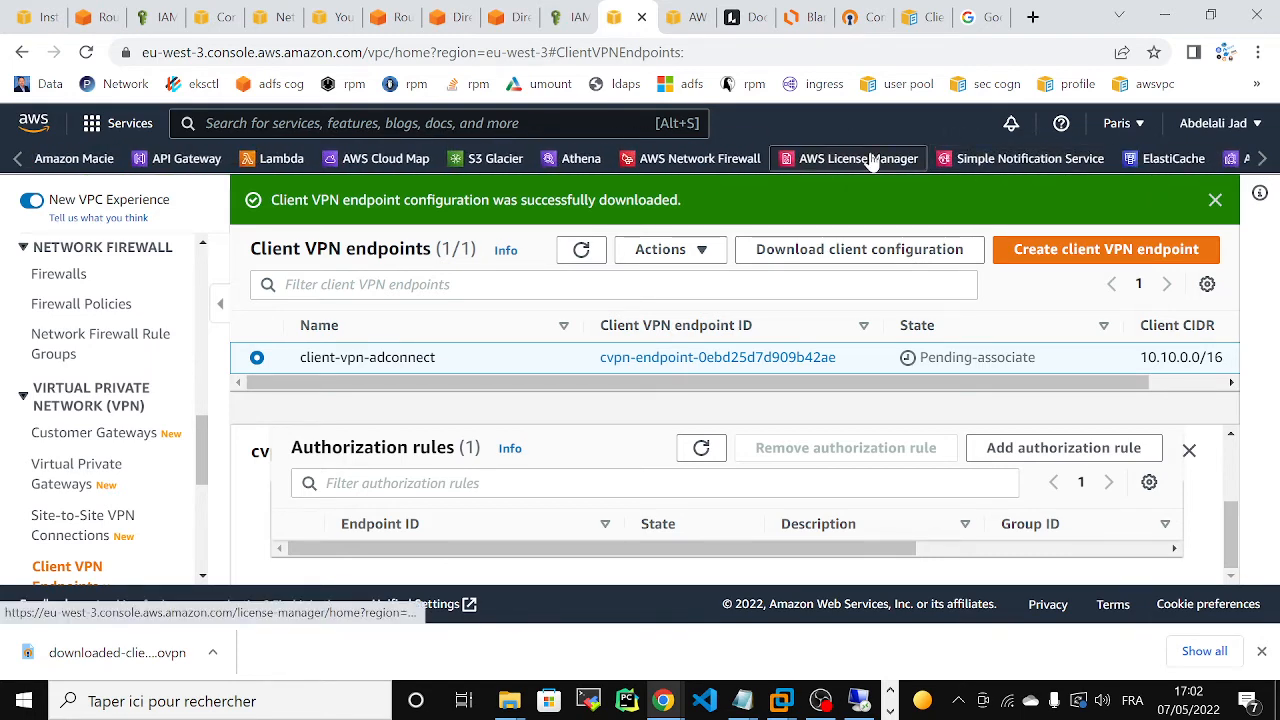
click(1262, 158)
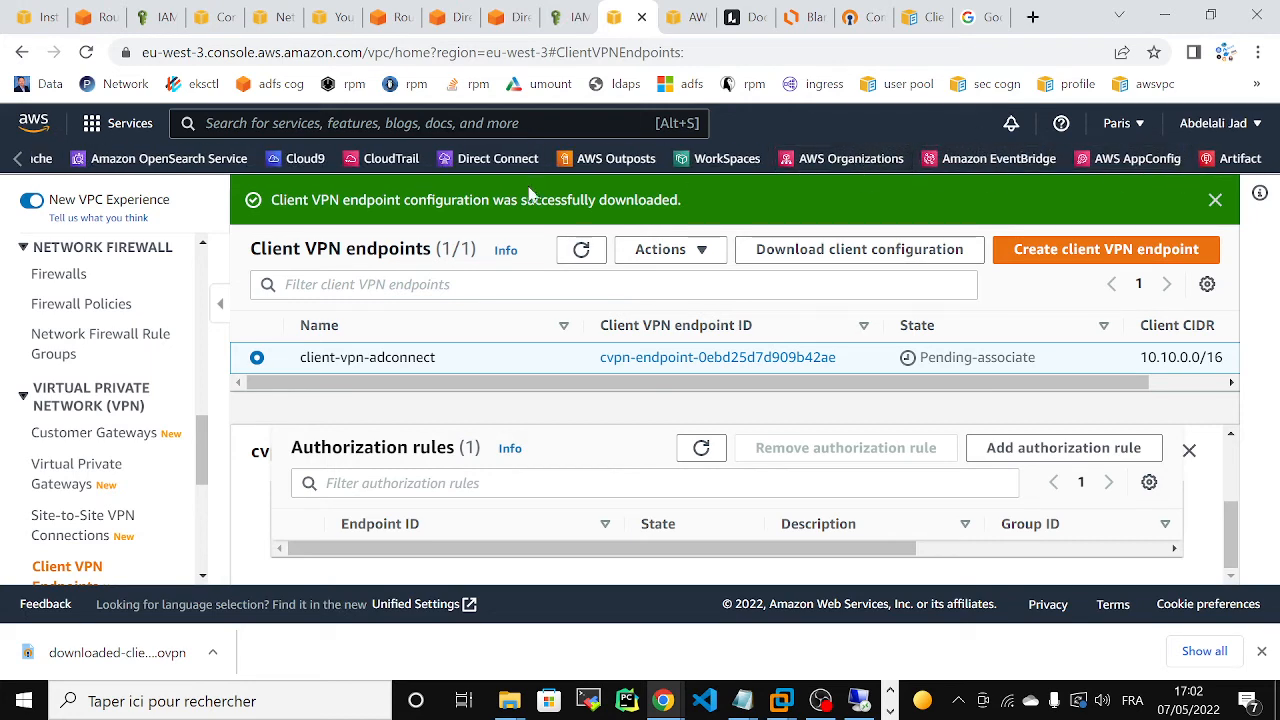
click(18, 160)
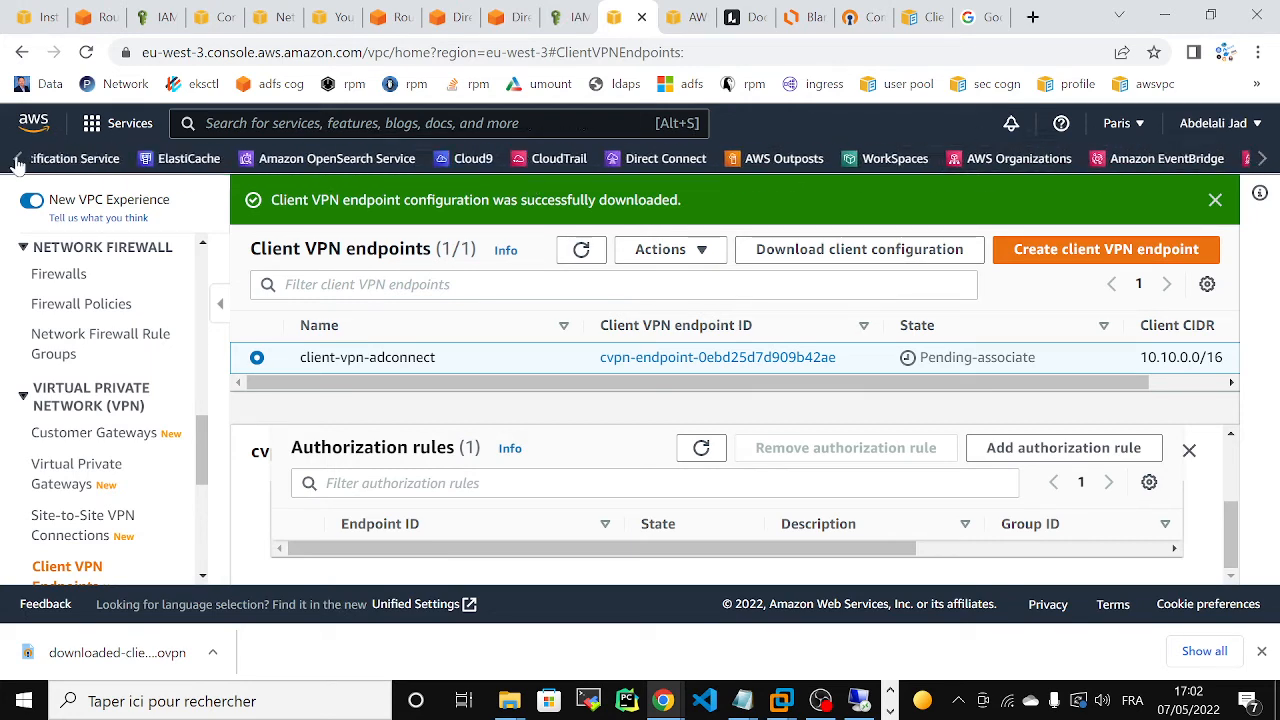
click(18, 160)
click(18, 160)
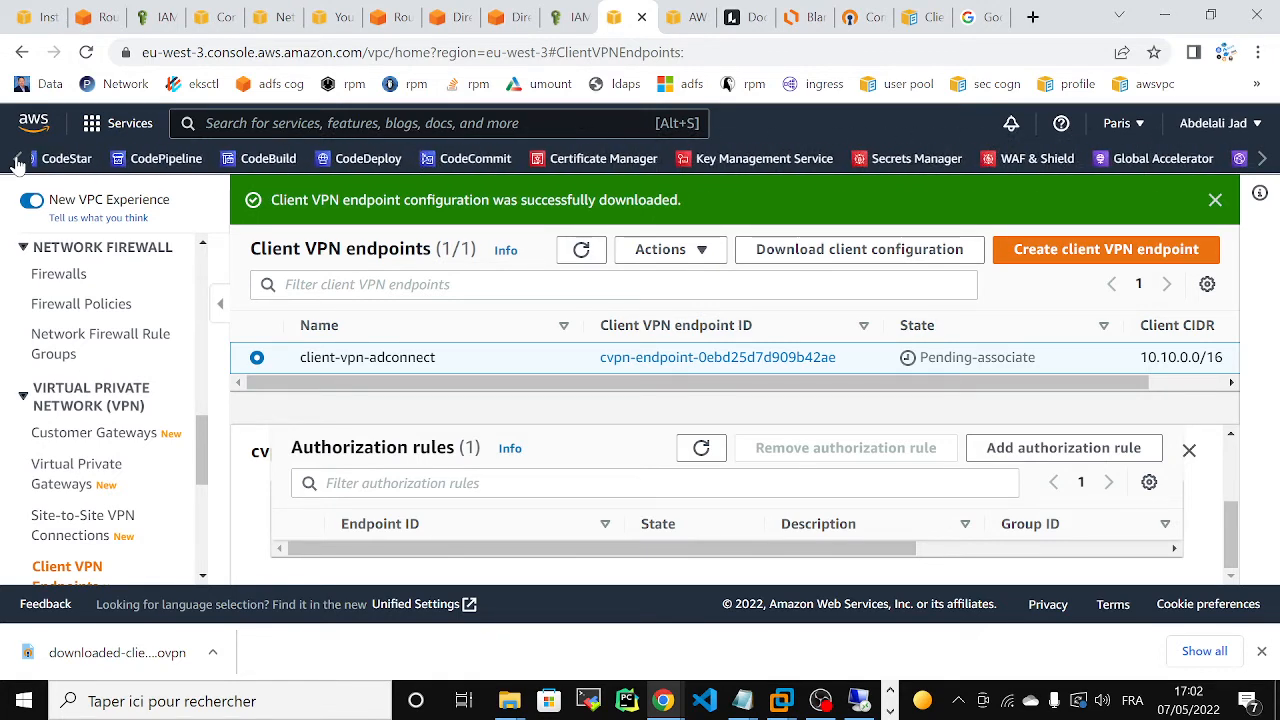
click(18, 160)
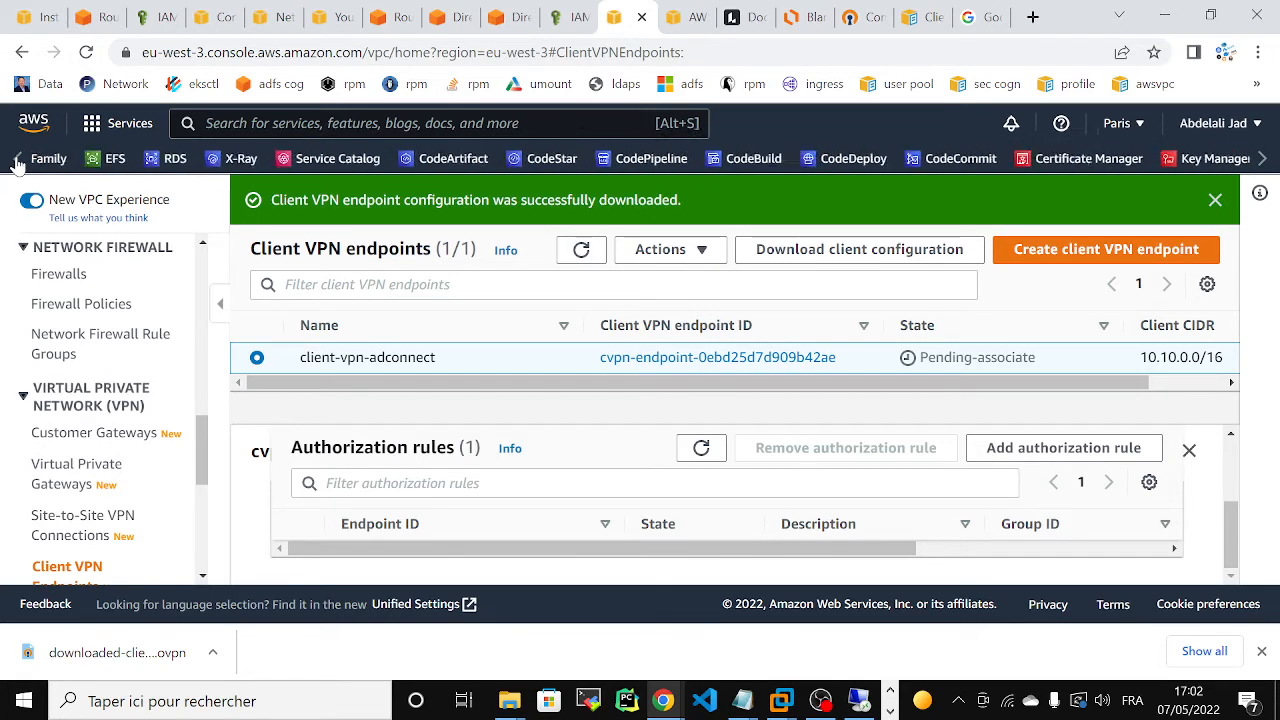
click(18, 160)
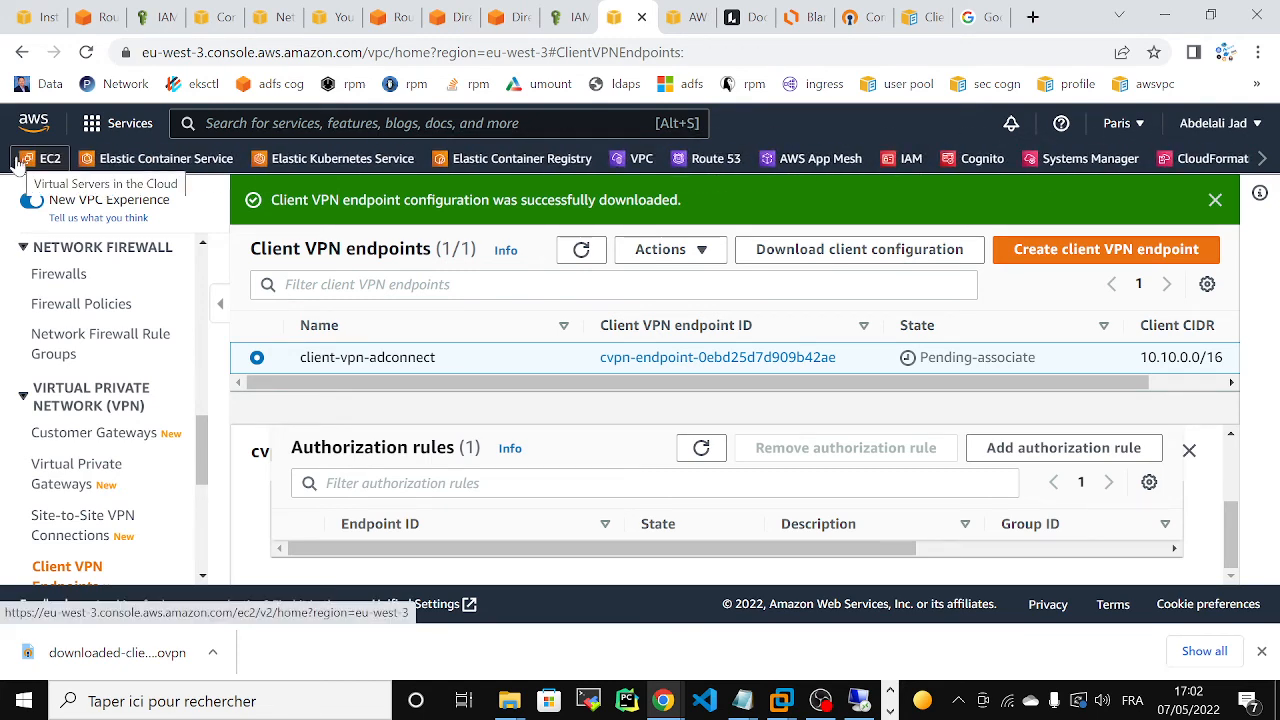
click(22, 162)
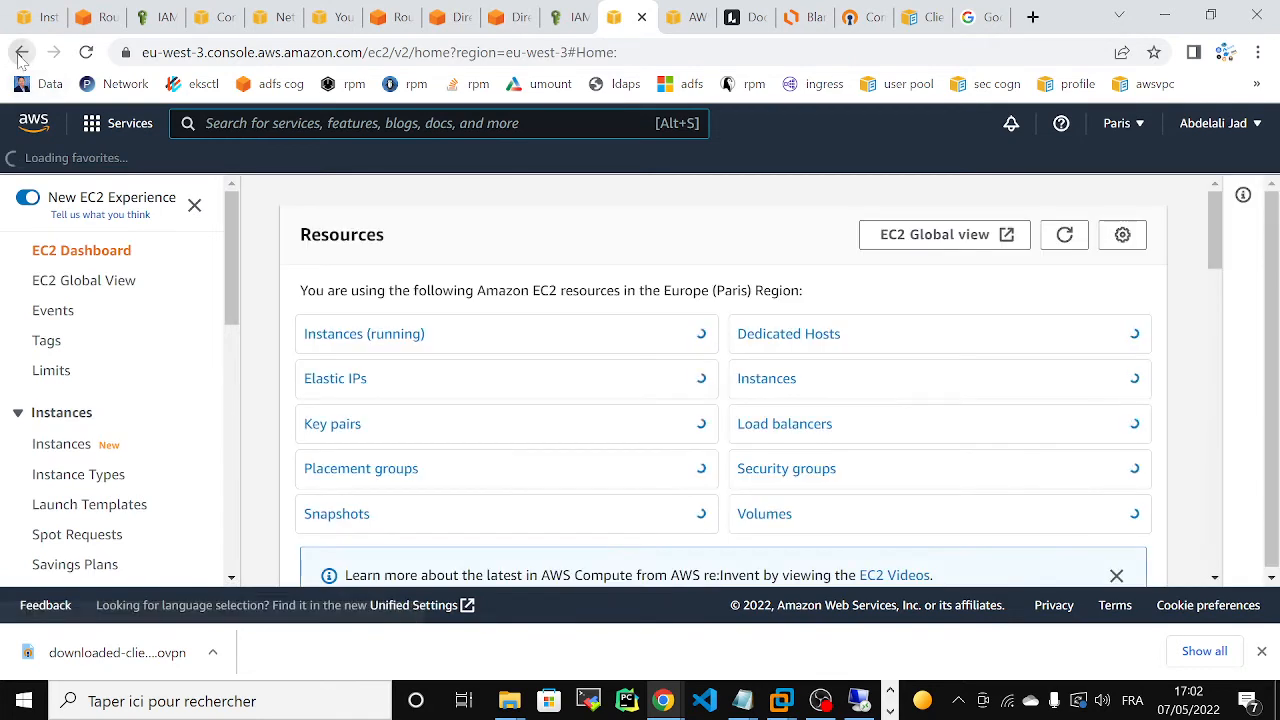
click(21, 54)
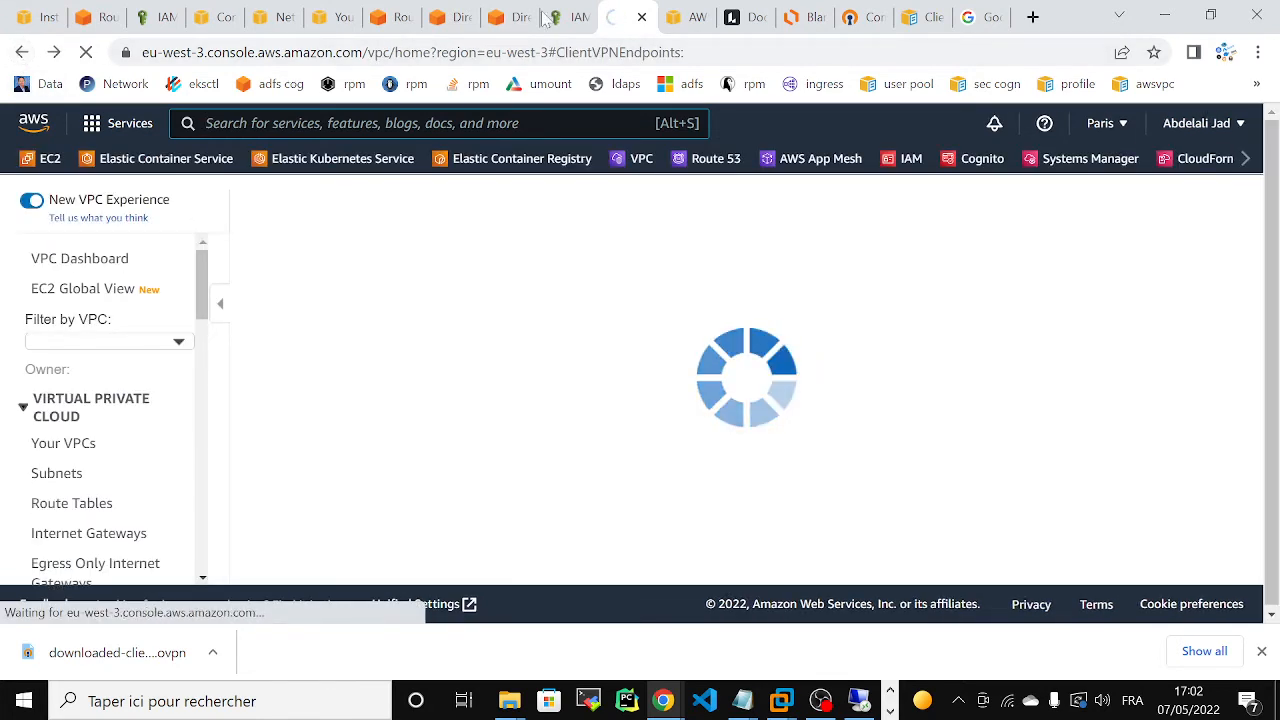
- Open GitHub in a new browser tab and look through the account's own repositories
click(1033, 17)
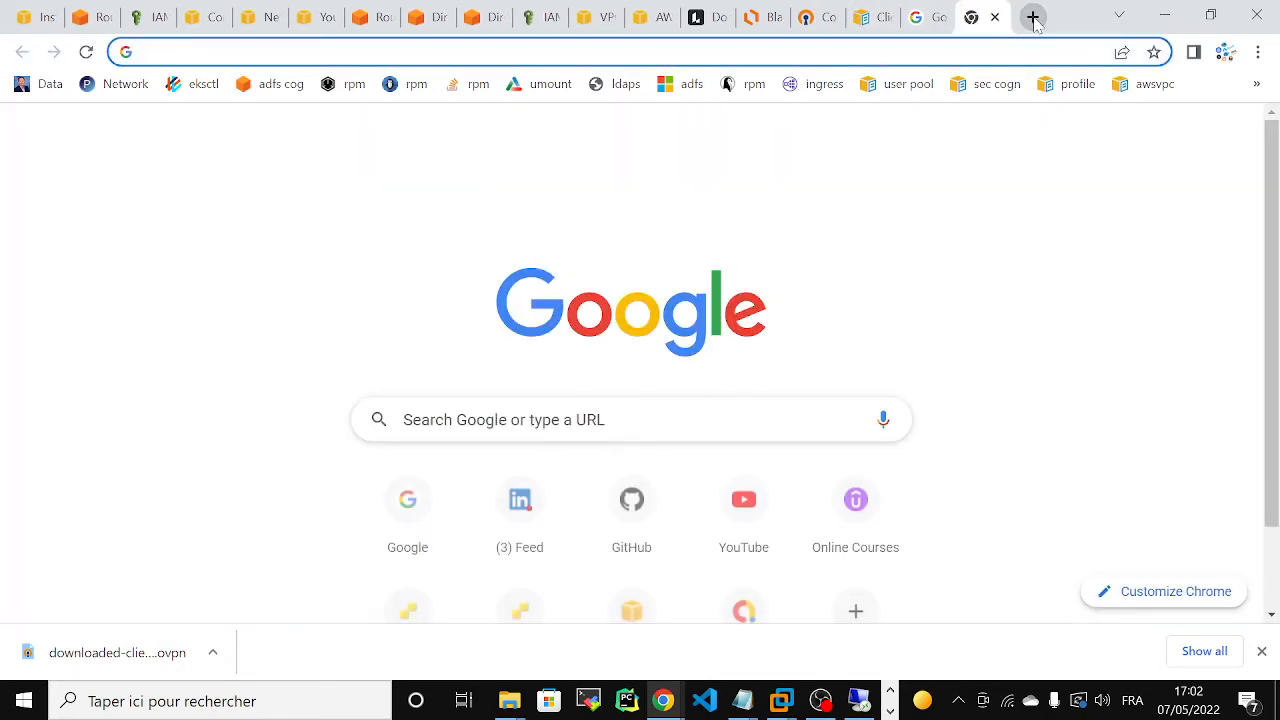
text(git)
key(Return)
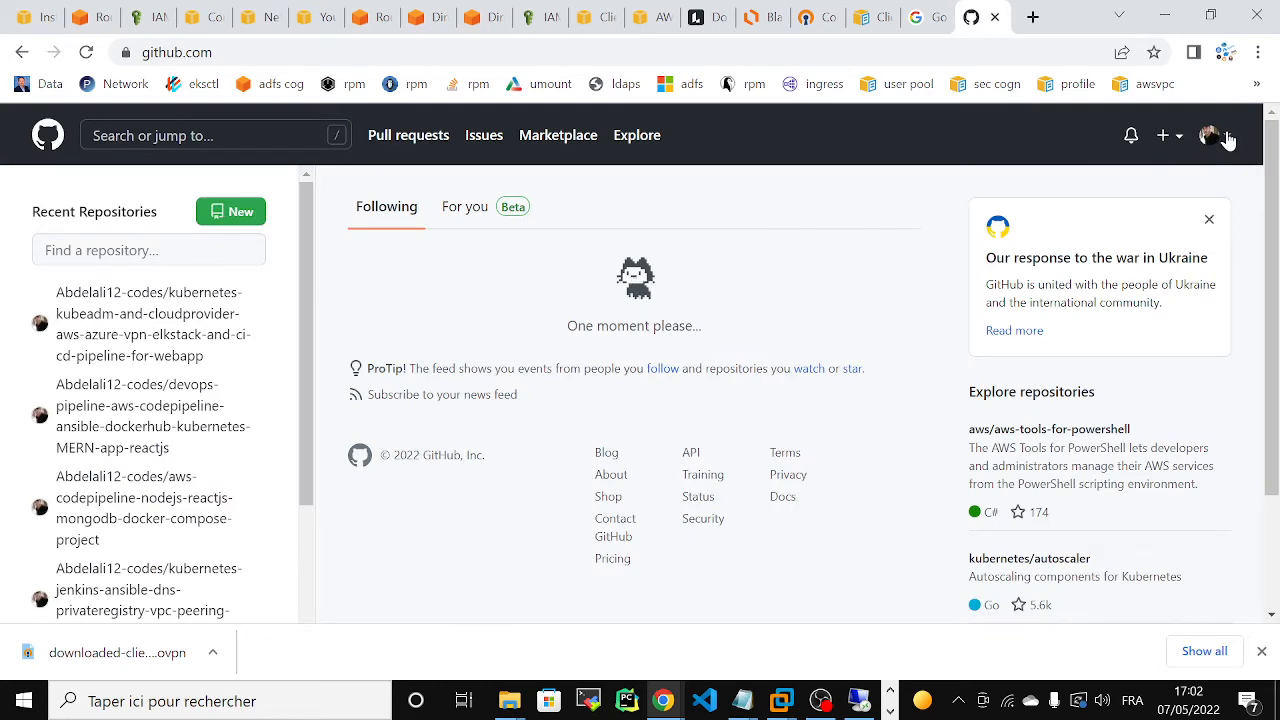
click(1212, 136)
click(1093, 94)
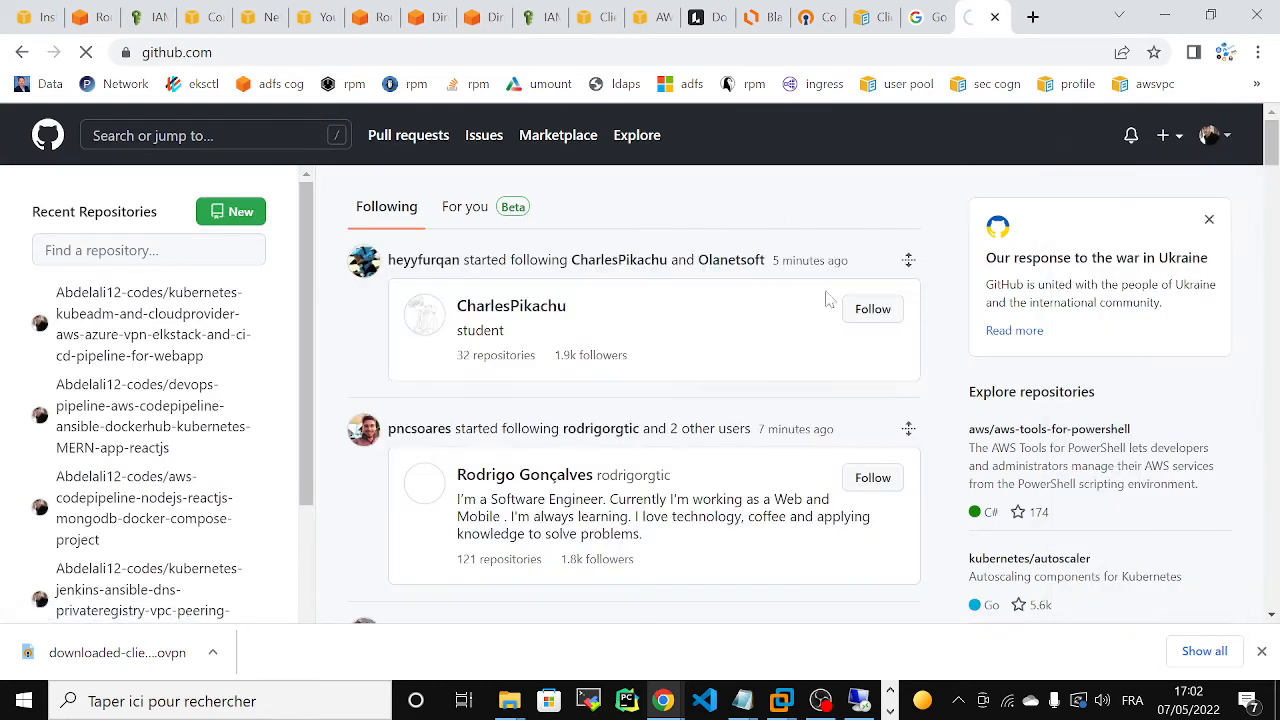
click(560, 216)
drag(1272, 172, 1249, 108)
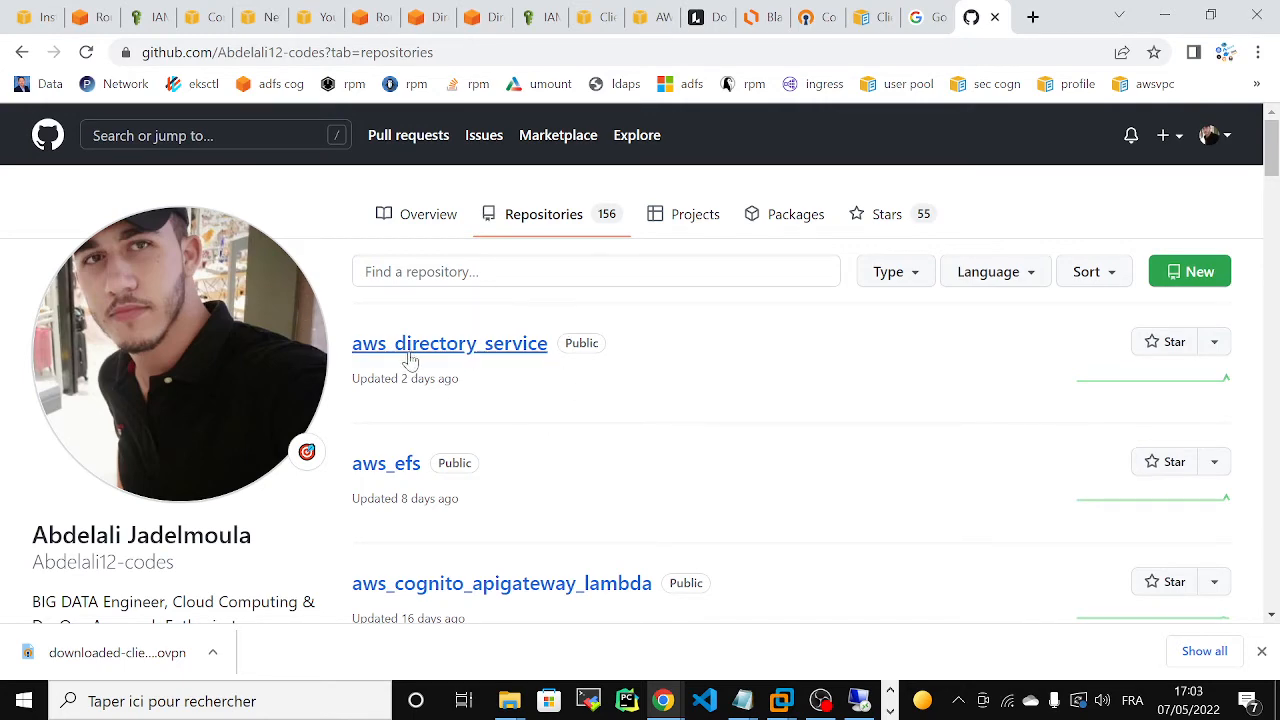
- View the contents of the aws_efs repository and go back to the repository list
click(381, 470)
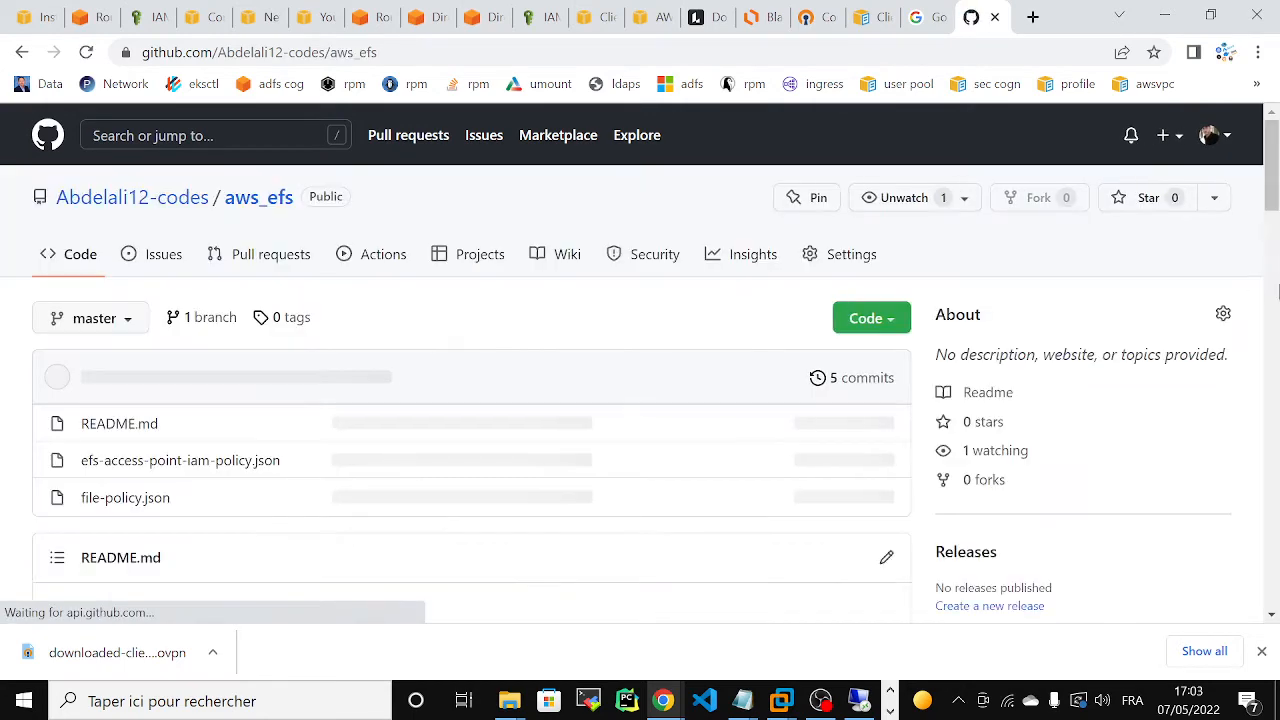
drag(1273, 198, 1245, 66)
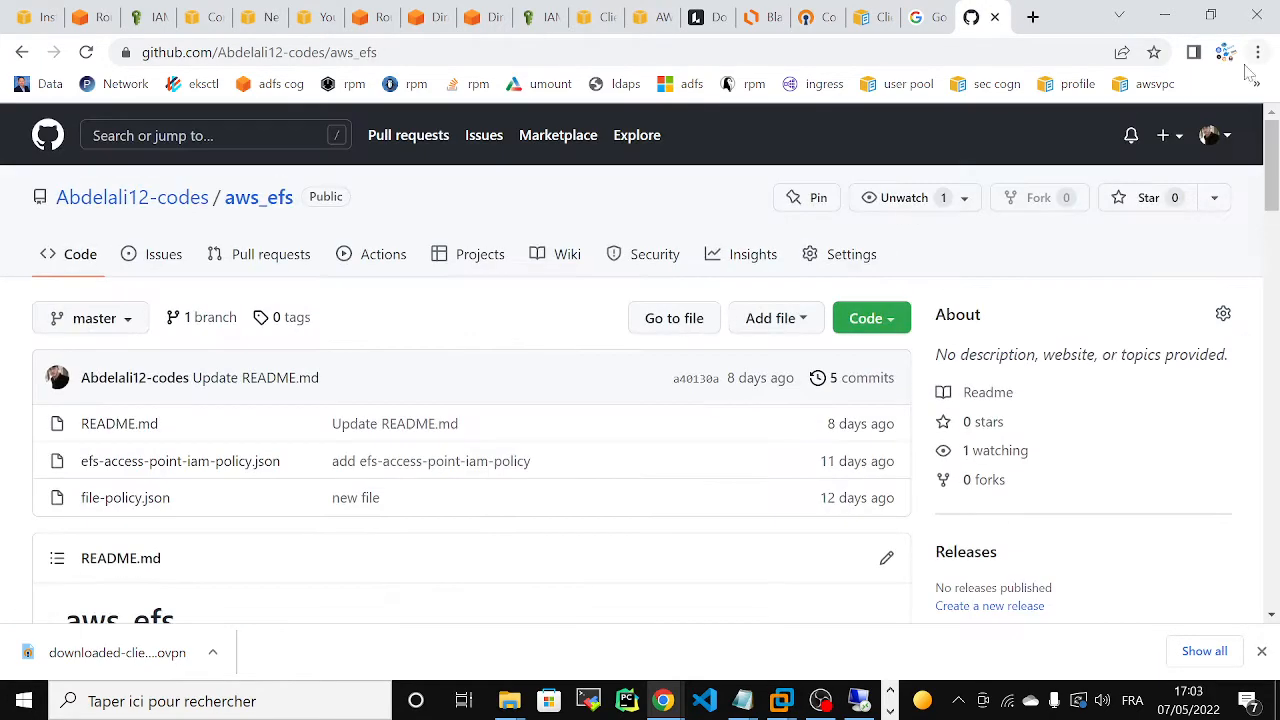
click(22, 52)
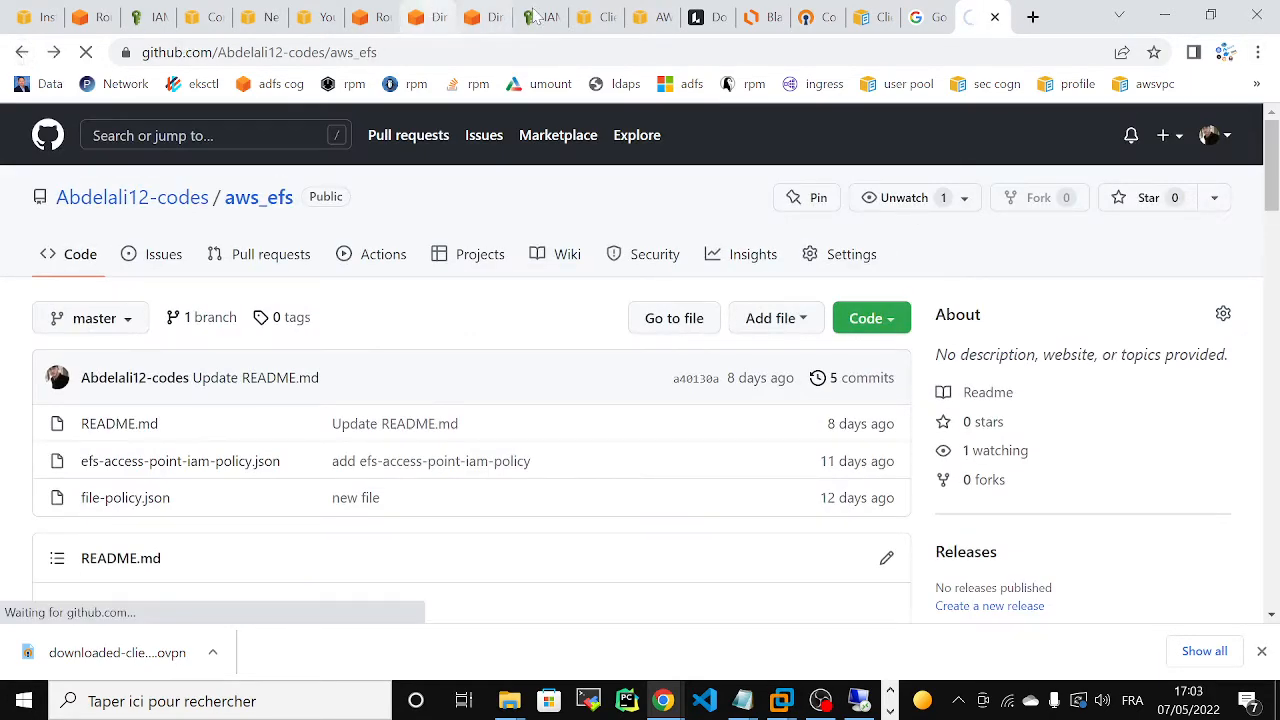
- Return to the Client VPN endpoints and connect downloaded-client-config (3) in OpenVPN GUI with the directory user's username and password
click(586, 17)
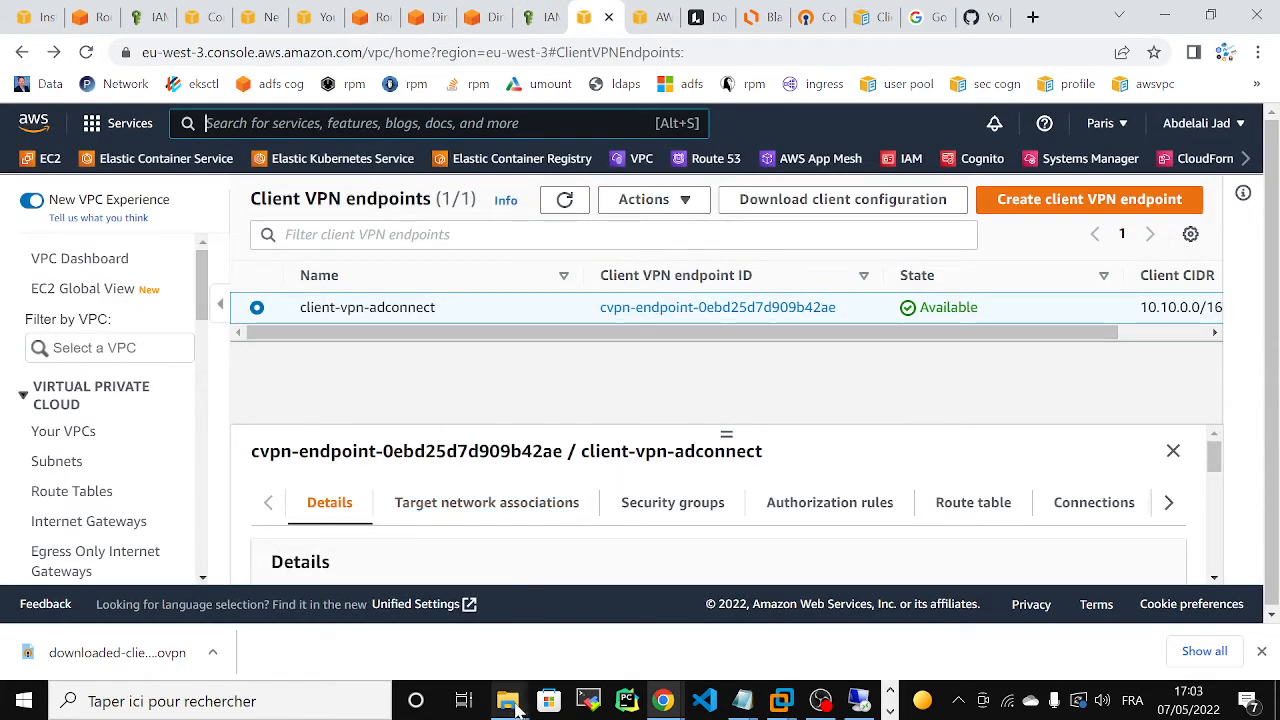
click(958, 700)
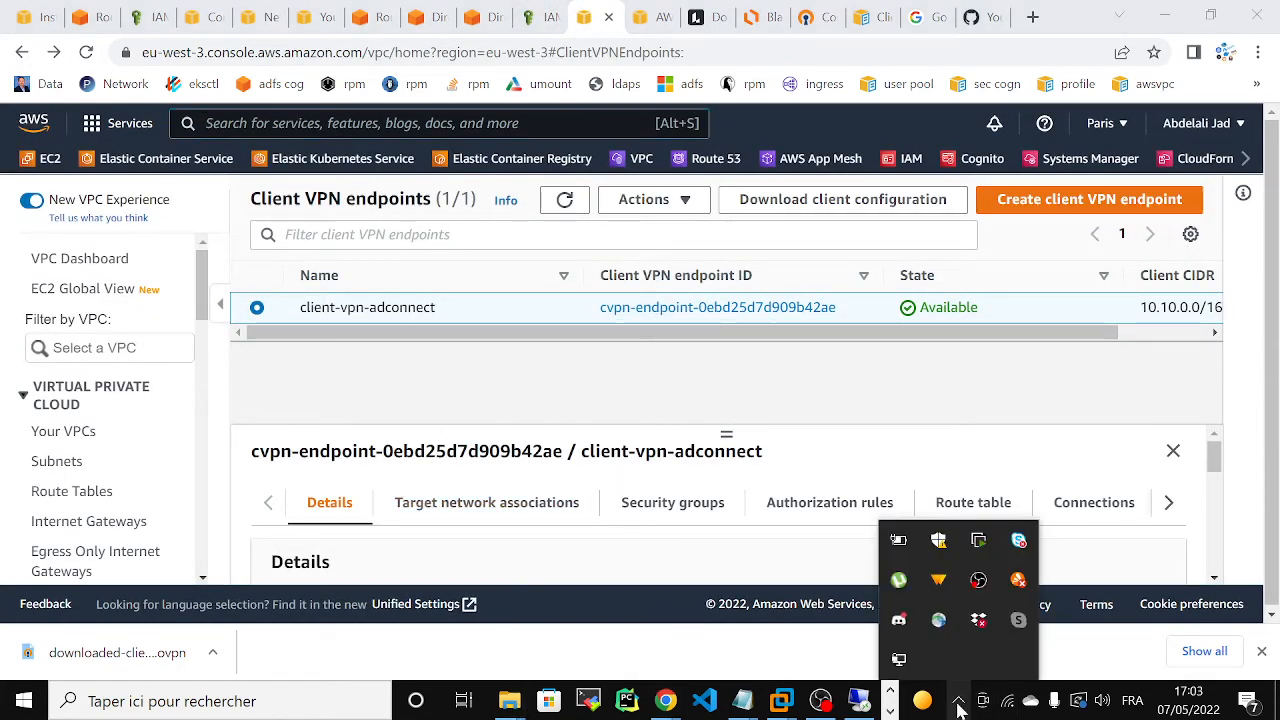
right_click(899, 660)
mouse_move(848, 585)
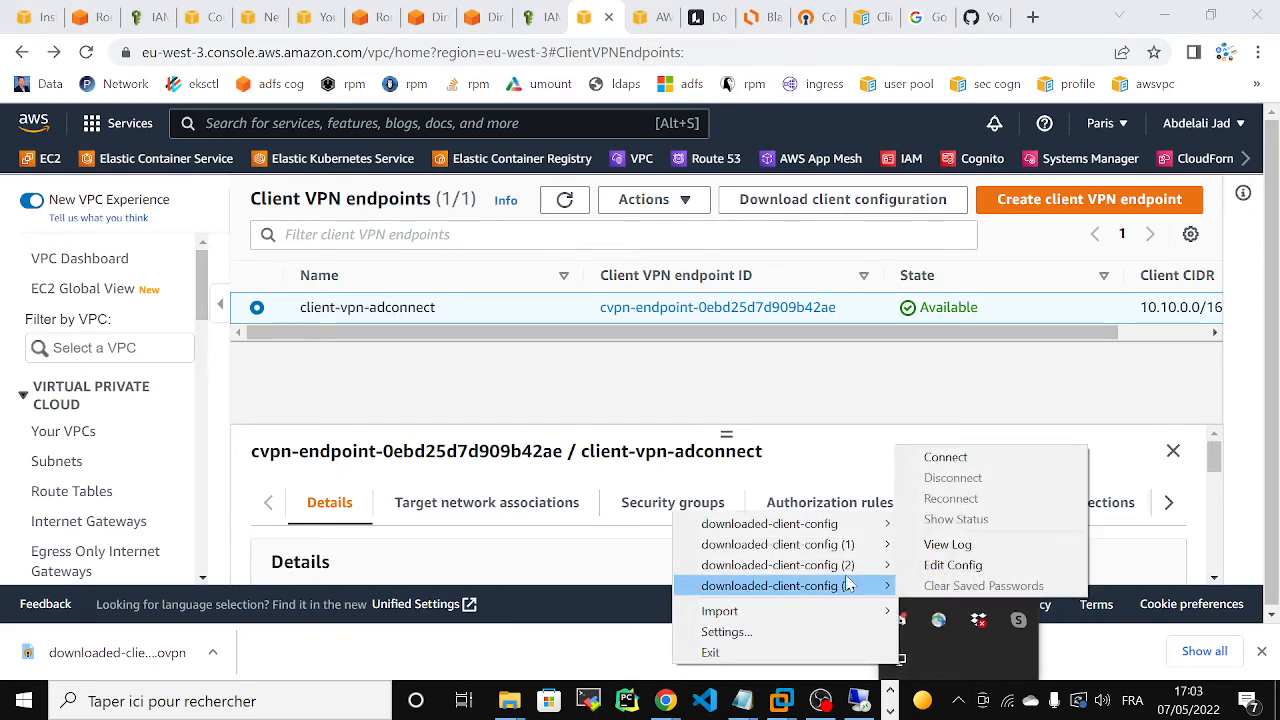
click(940, 455)
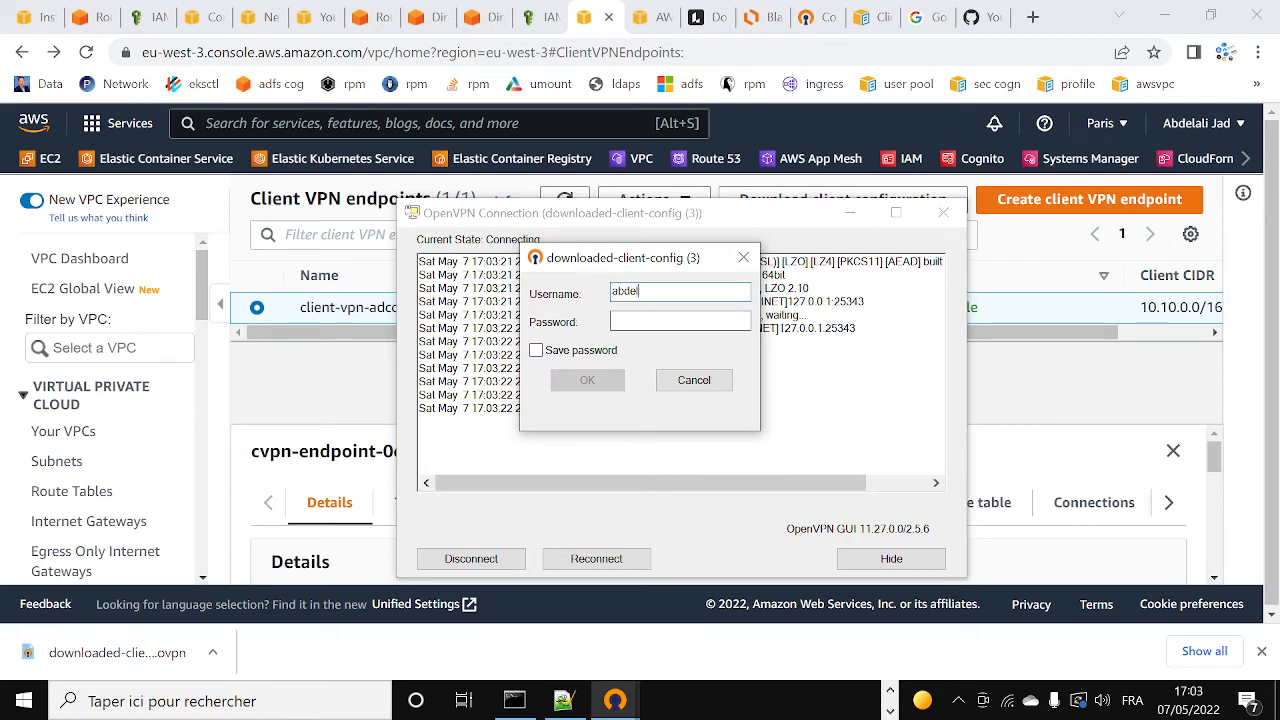
click(626, 322)
text(********)
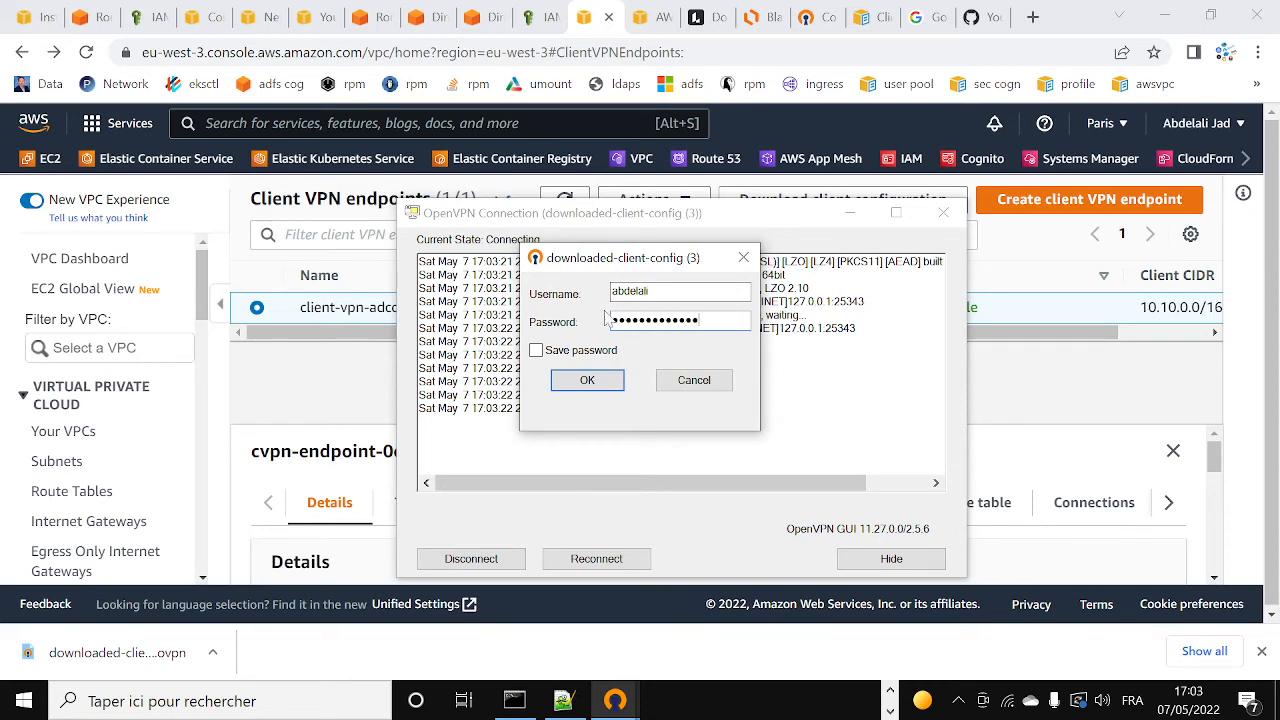
click(587, 380)
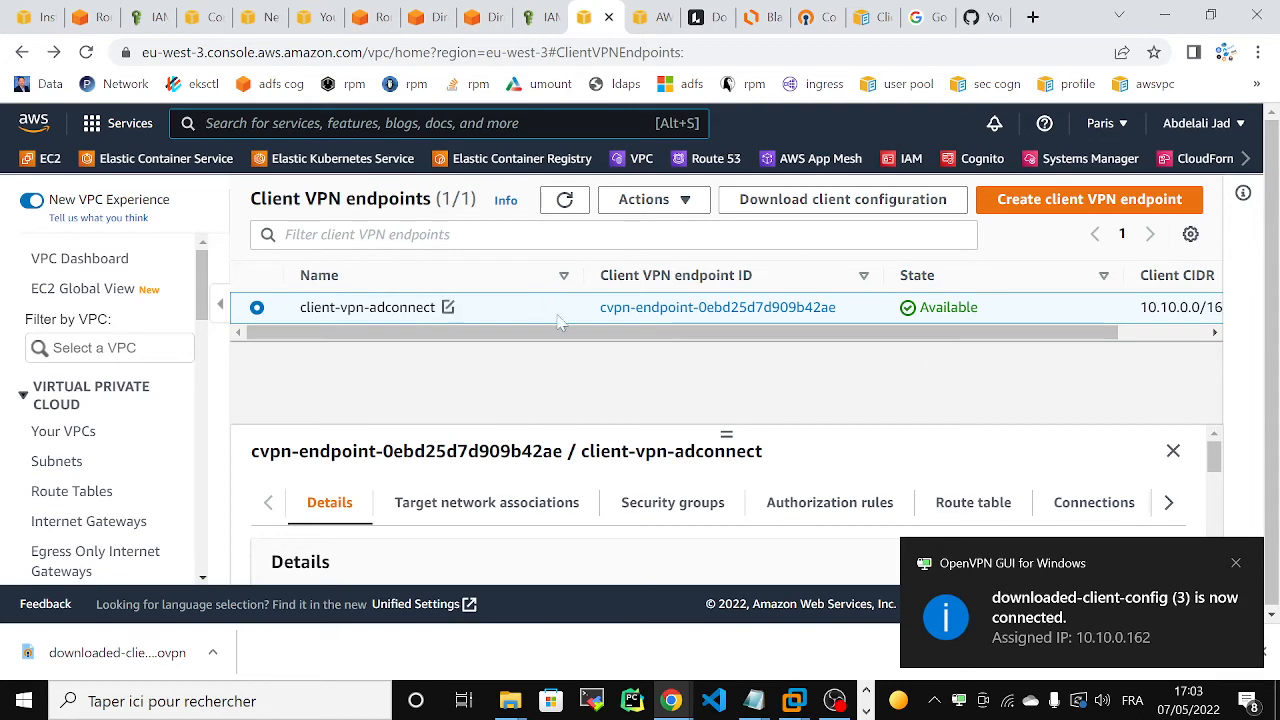
- Review the Microsoft AD directory details and its users in Active Directory Users and Computers, and return to the Client VPN endpoints
click(475, 17)
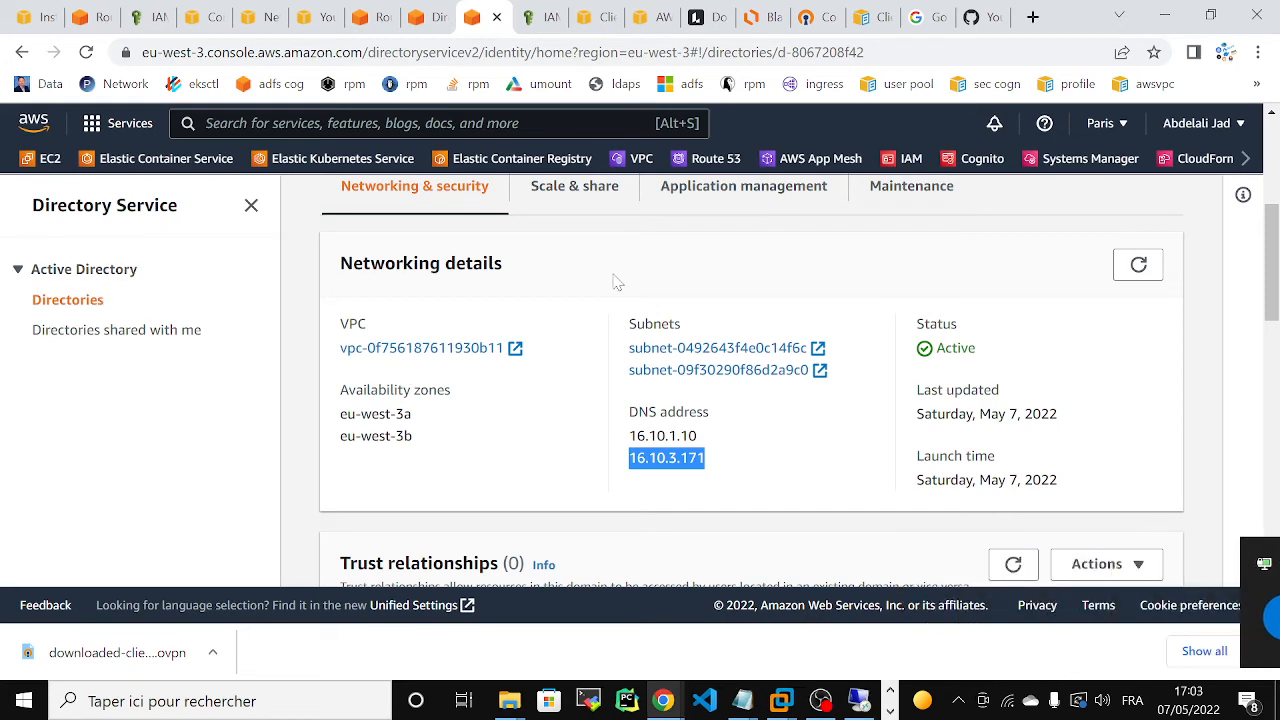
drag(1277, 278, 1277, 222)
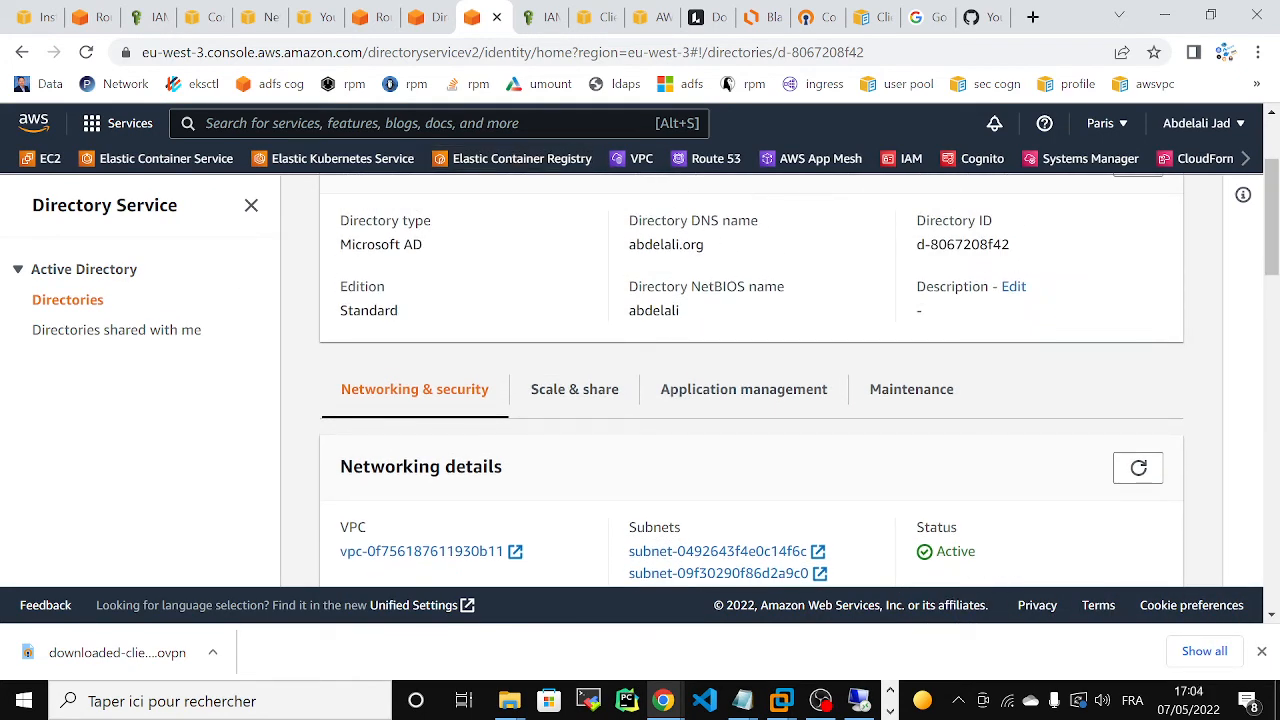
click(860, 702)
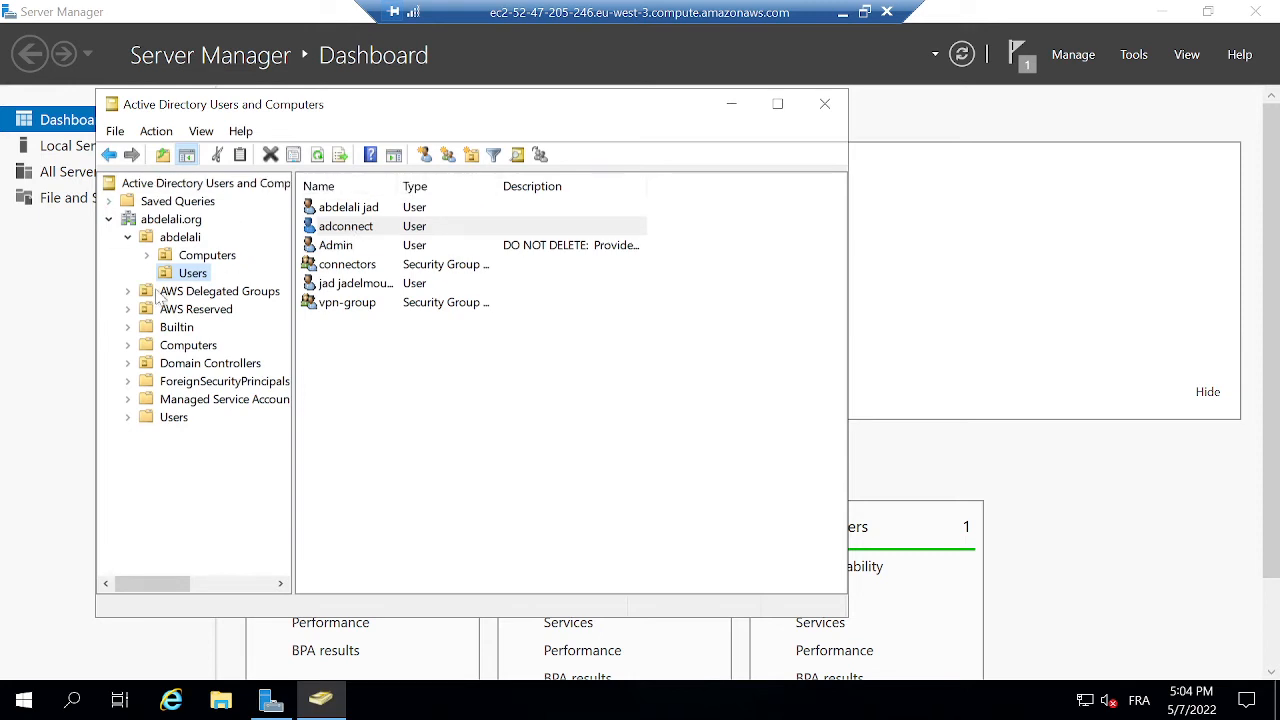
click(842, 12)
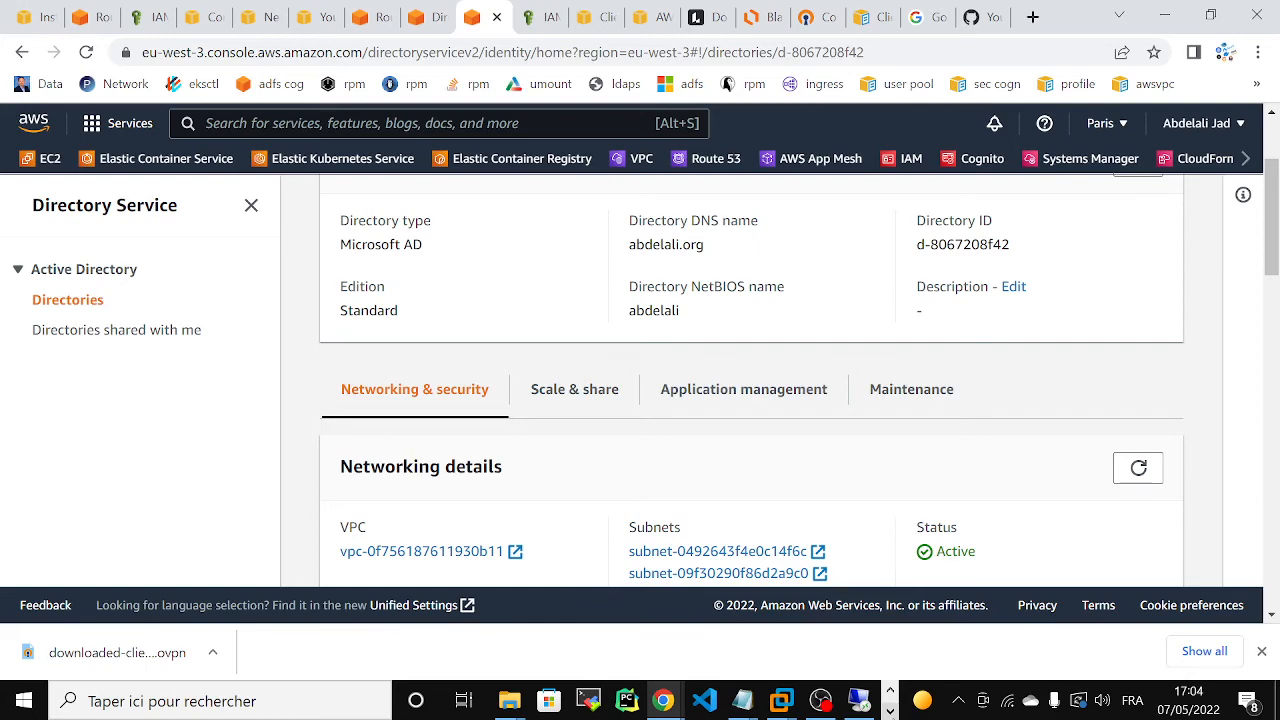
click(859, 700)
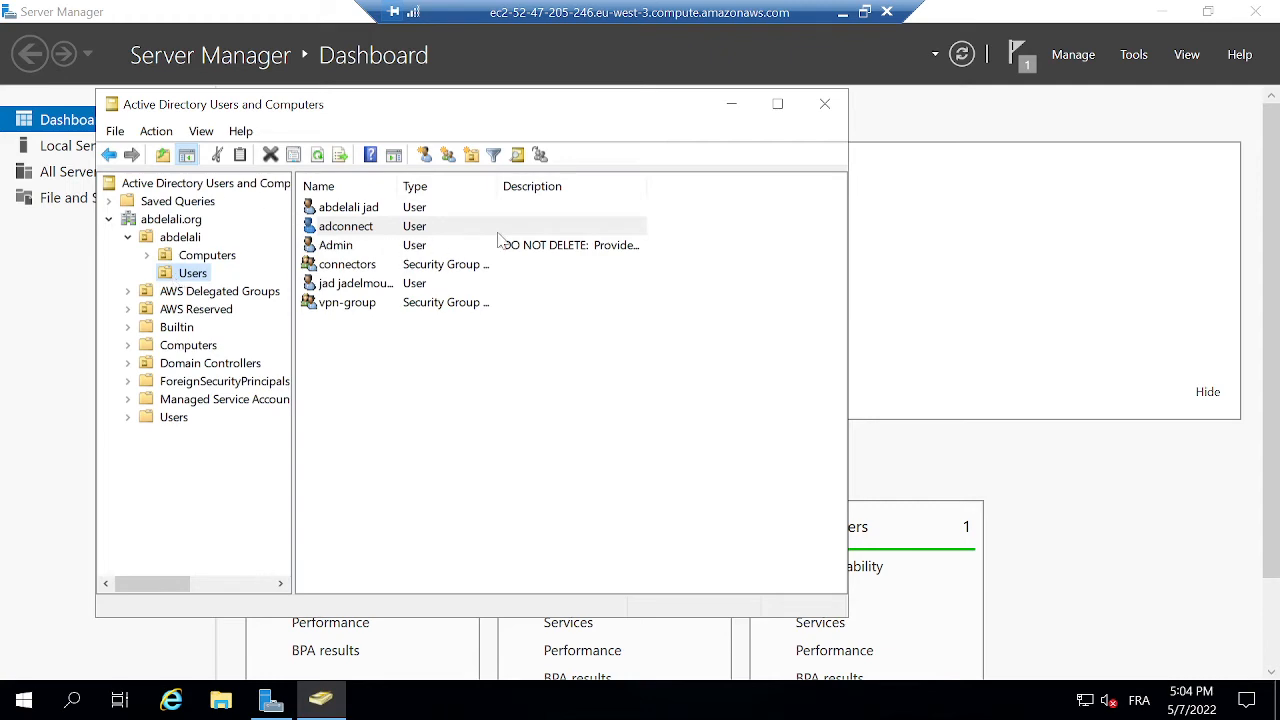
click(842, 12)
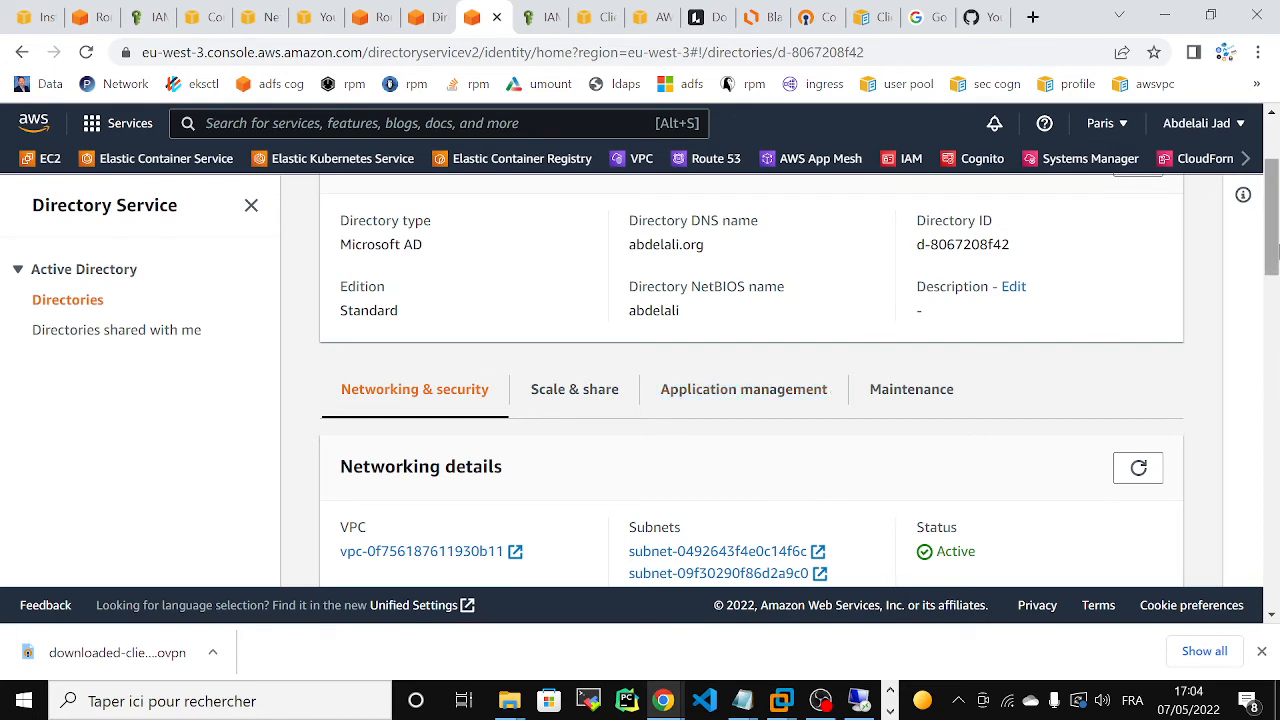
click(588, 20)
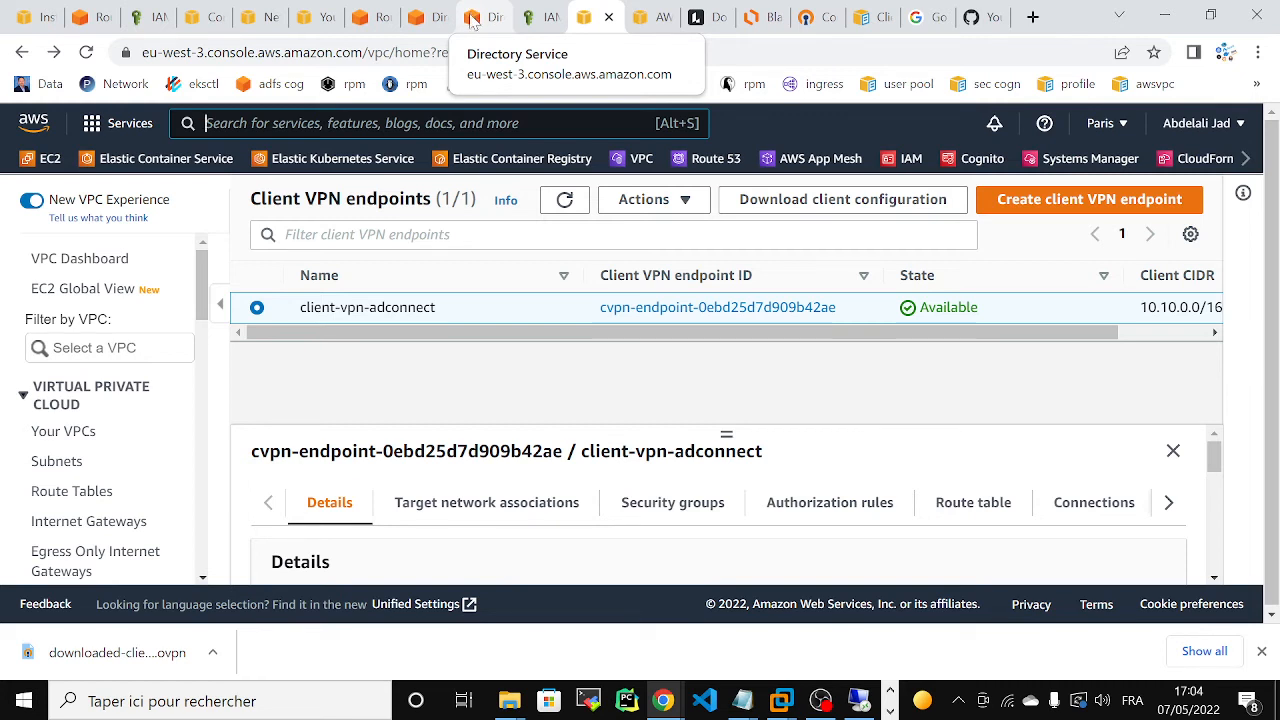
- Switch to the command prompt window and ping the instance at 16.10.0.247
click(890, 712)
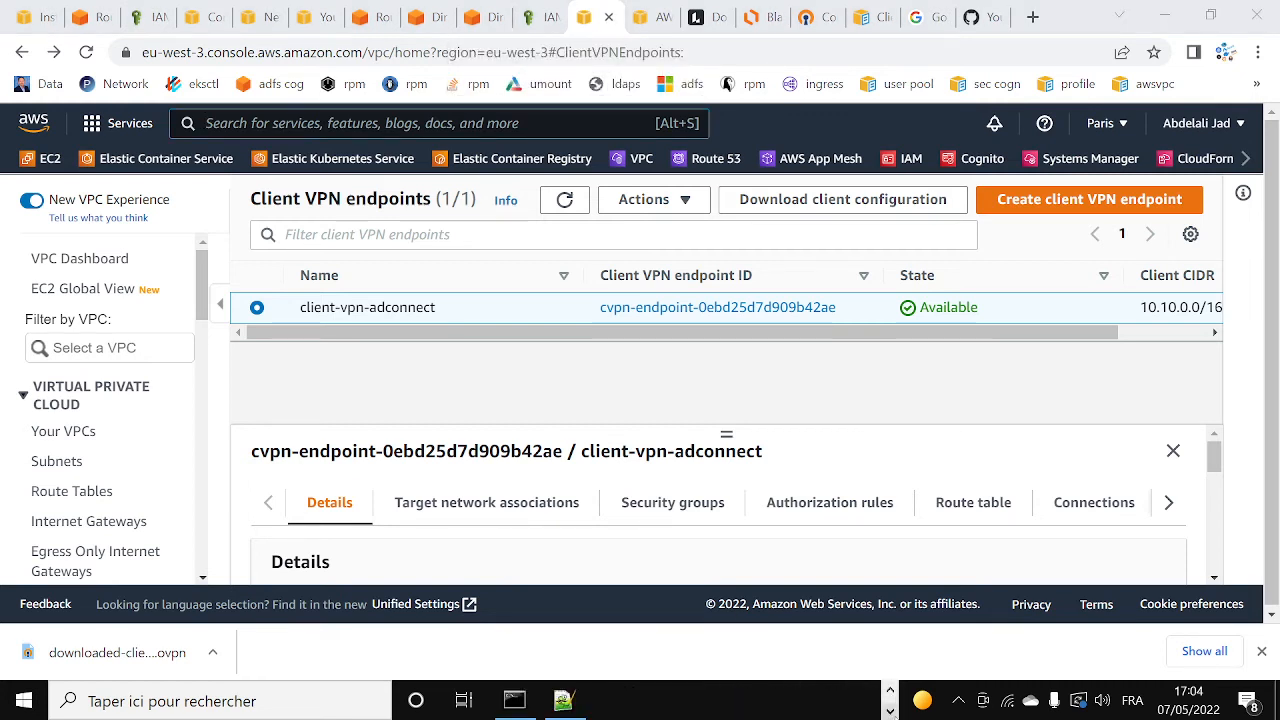
click(514, 700)
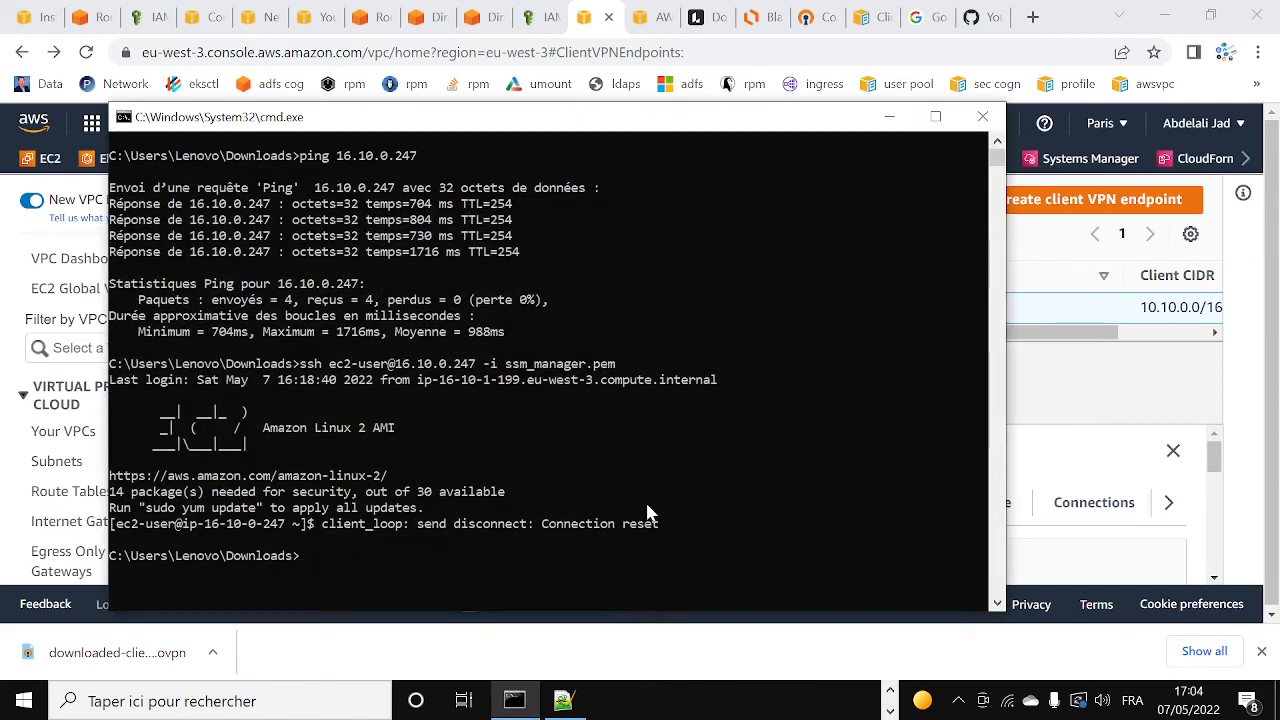
key(Up)
key(Up)
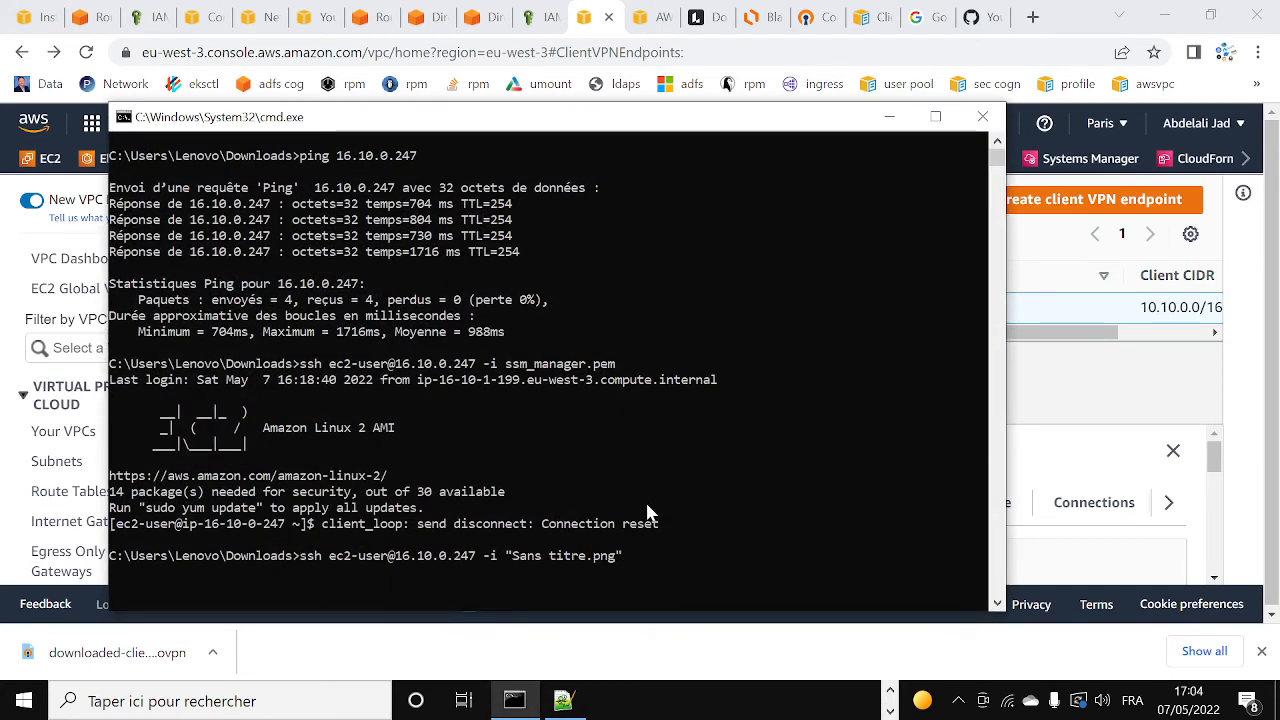
key(Up)
key(Up)
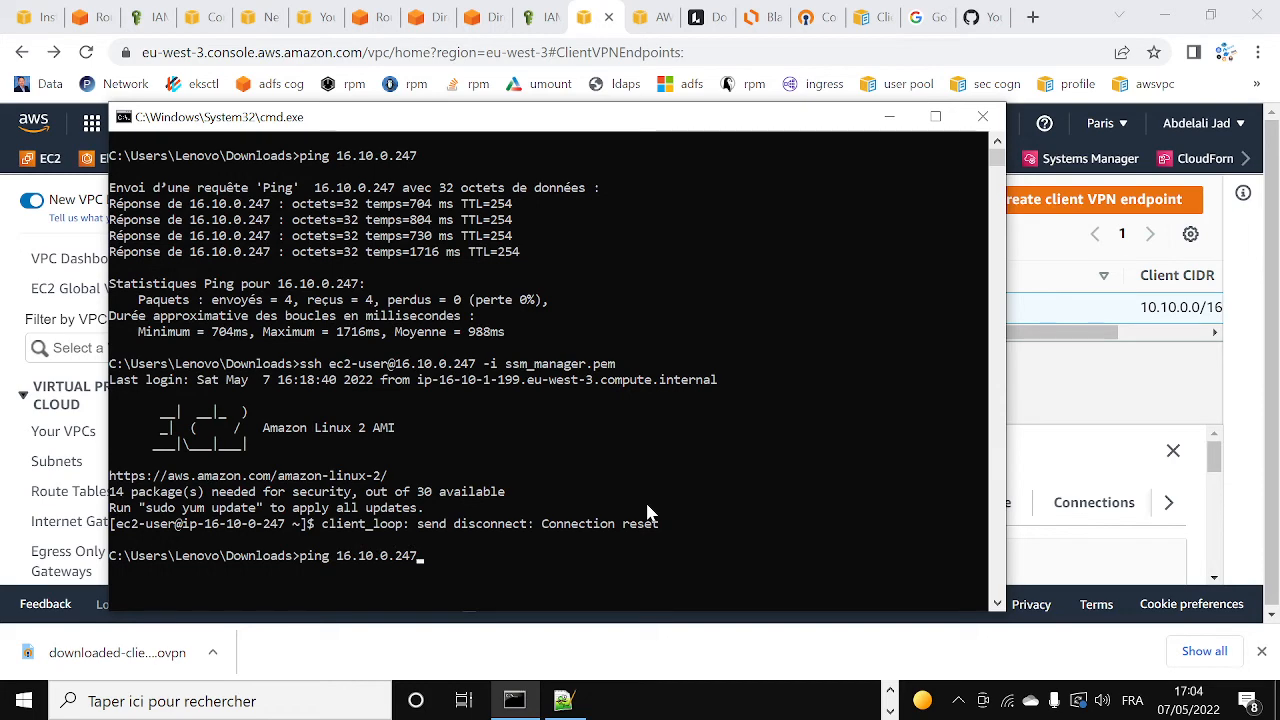
key(Return)
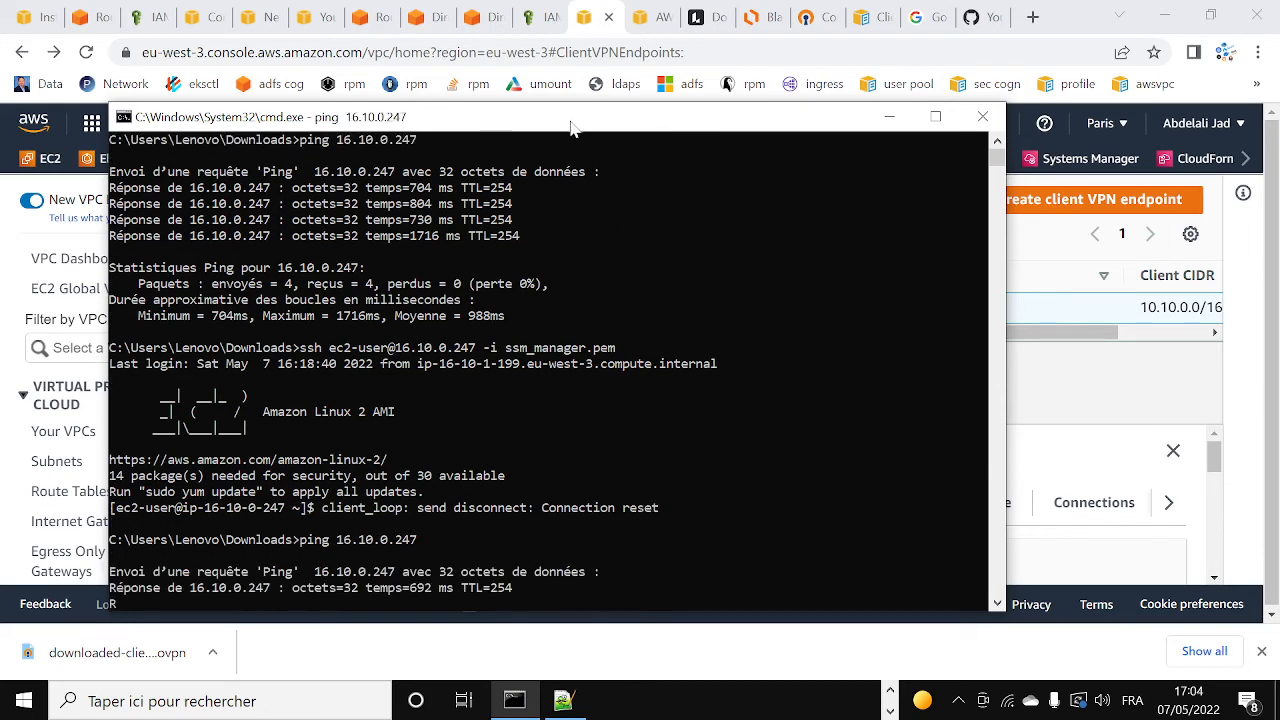
drag(572, 127, 588, 88)
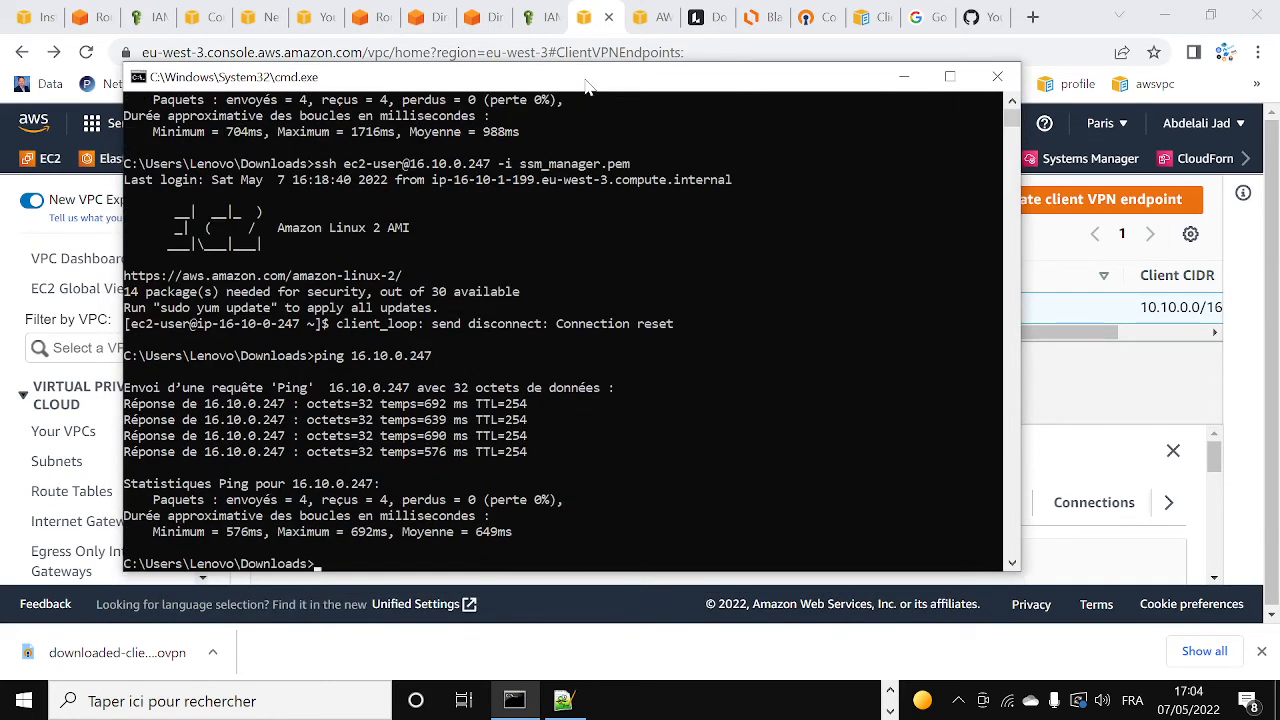
key(Up)
key(Up)
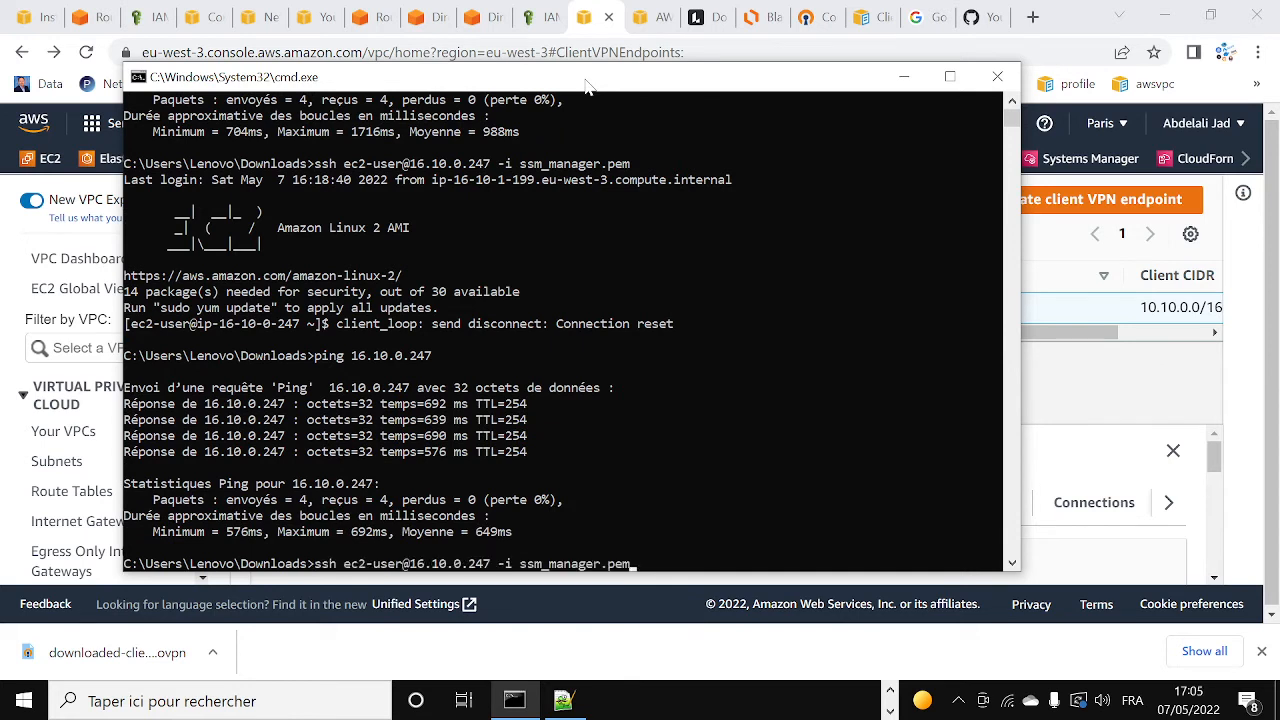
key(Return)
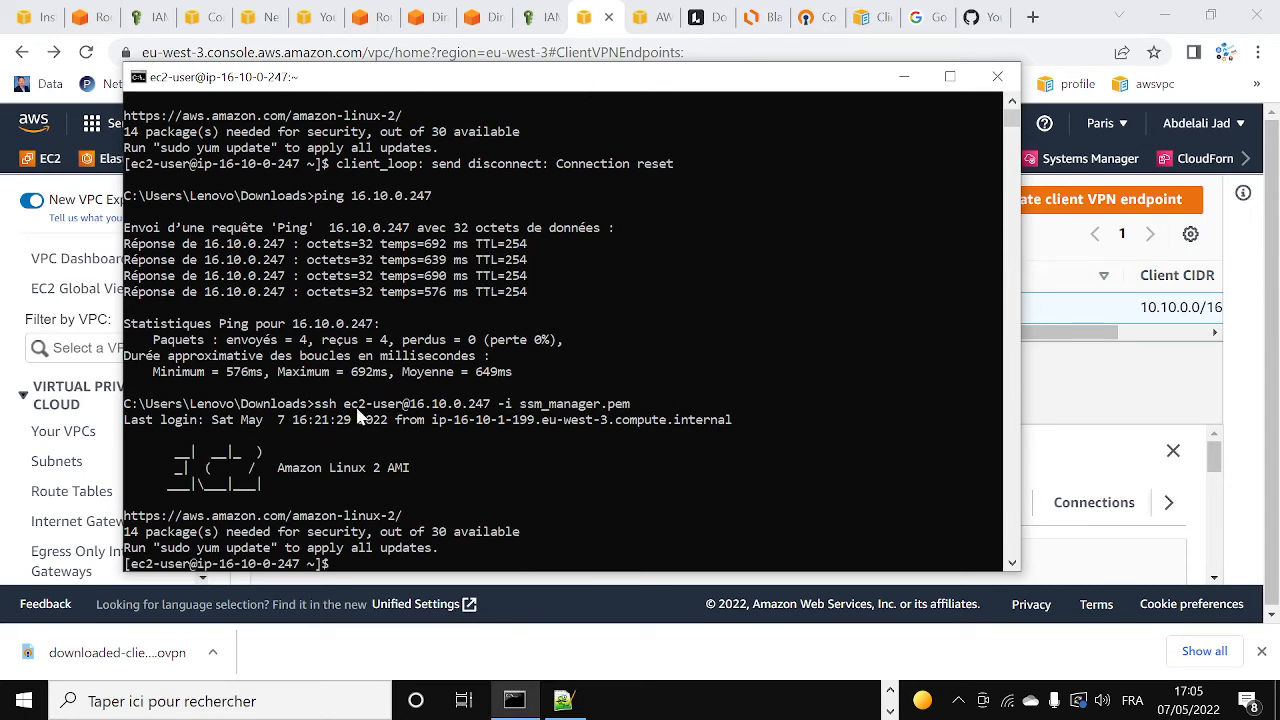
- Check the connection profiles in OpenVPN GUI, and load google.com in a new browser tab
click(958, 700)
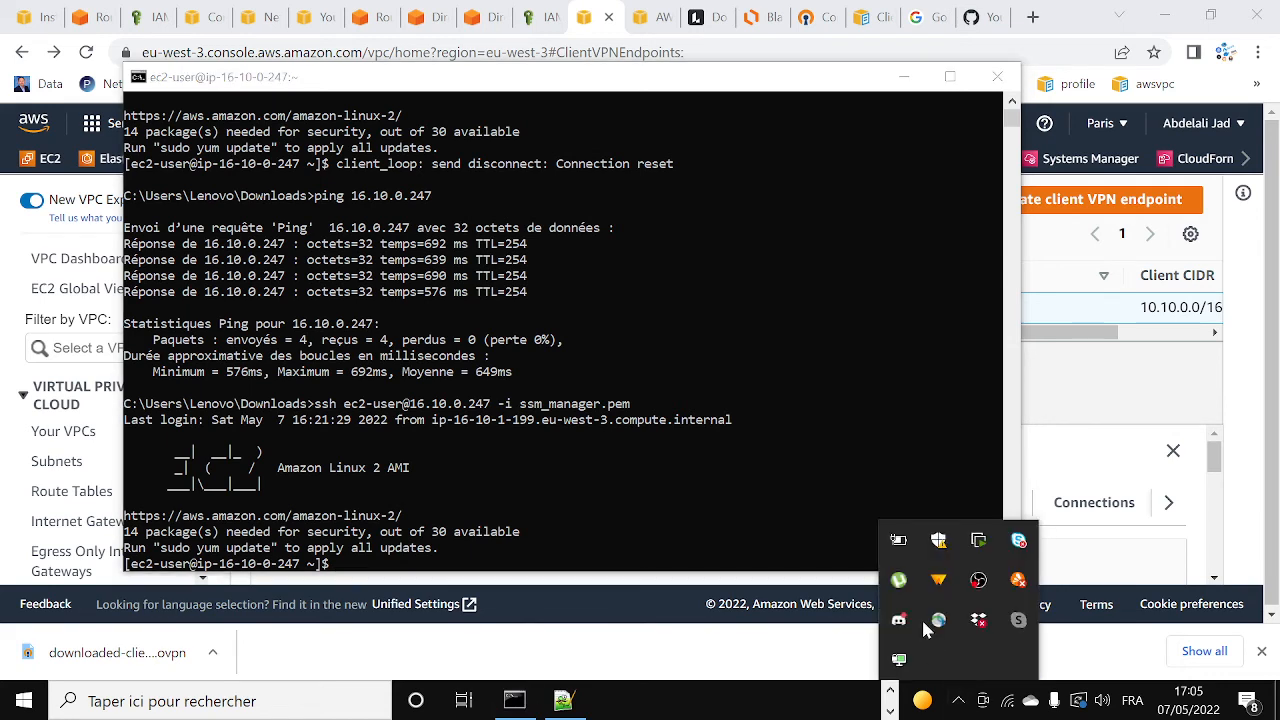
right_click(899, 663)
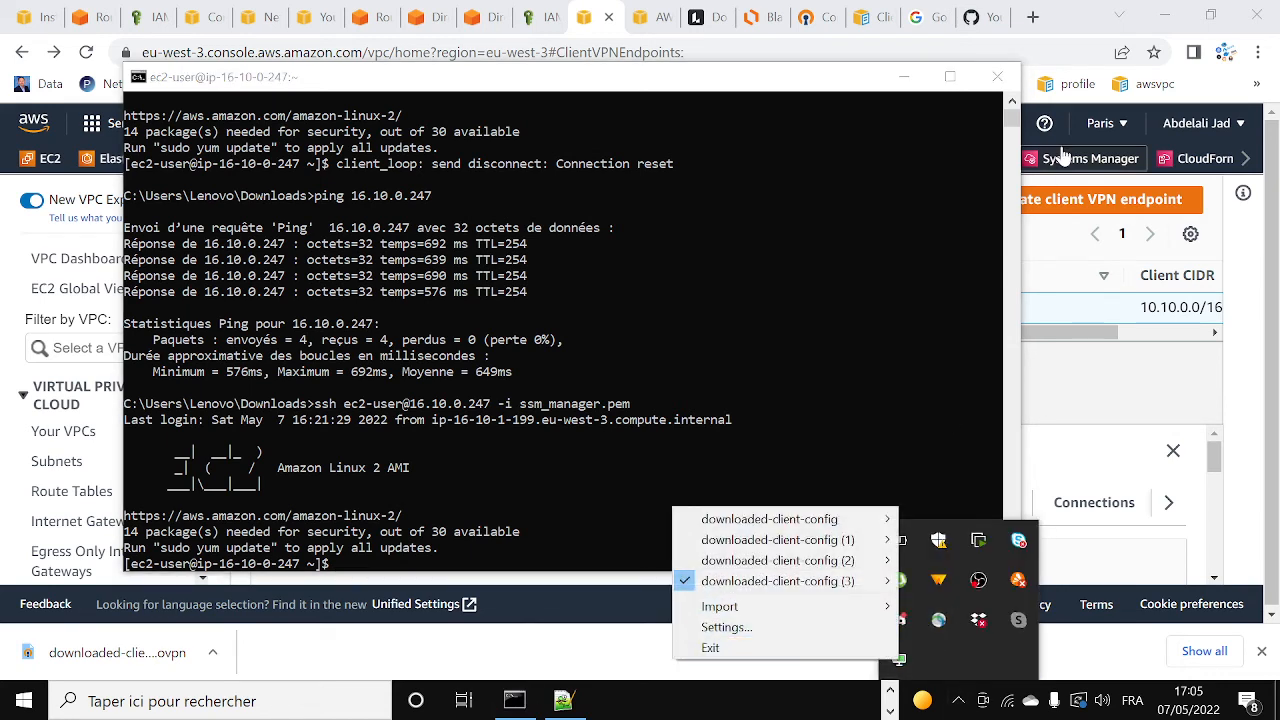
click(1035, 20)
click(1035, 18)
text(google.com)
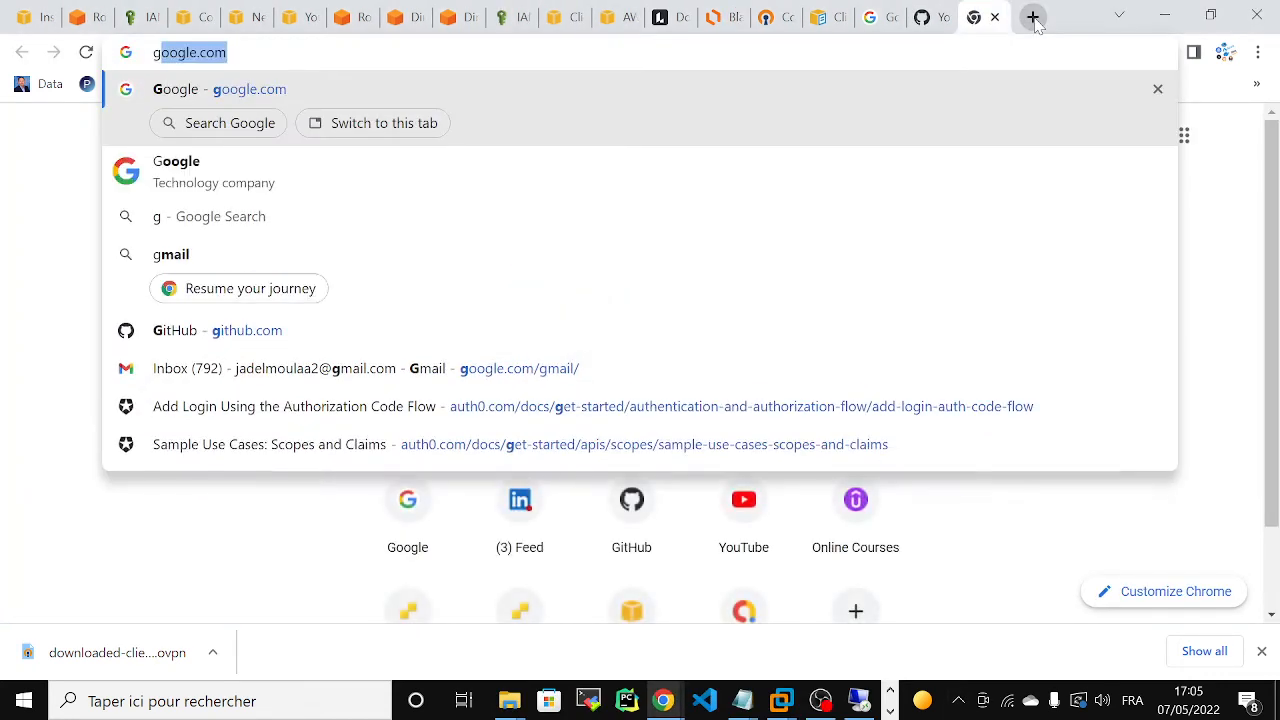
key(Return)
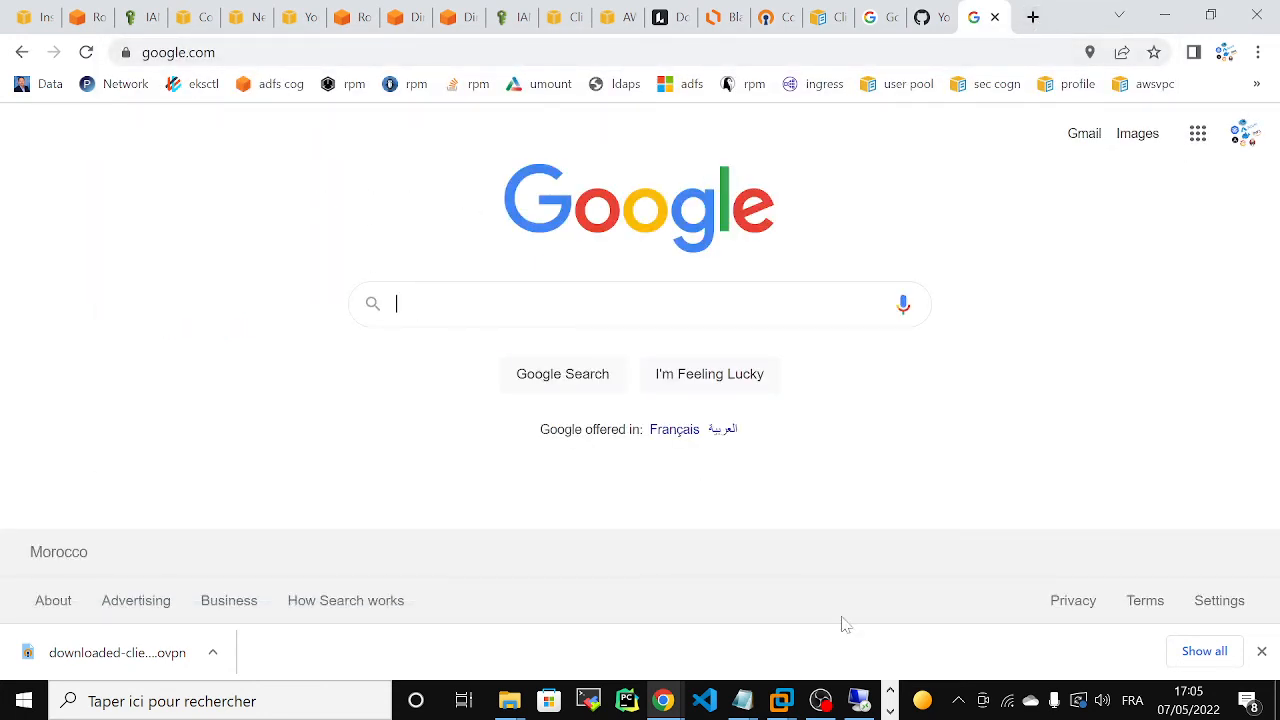
click(890, 711)
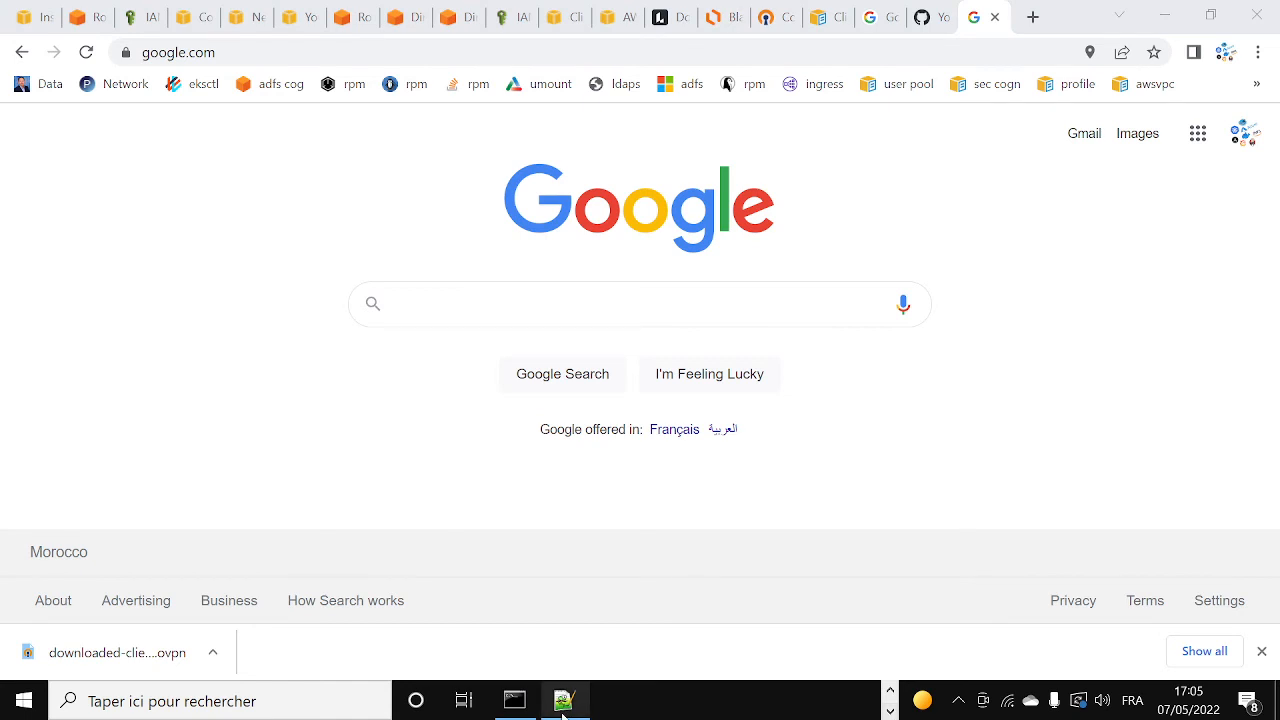
mouse_move(565, 714)
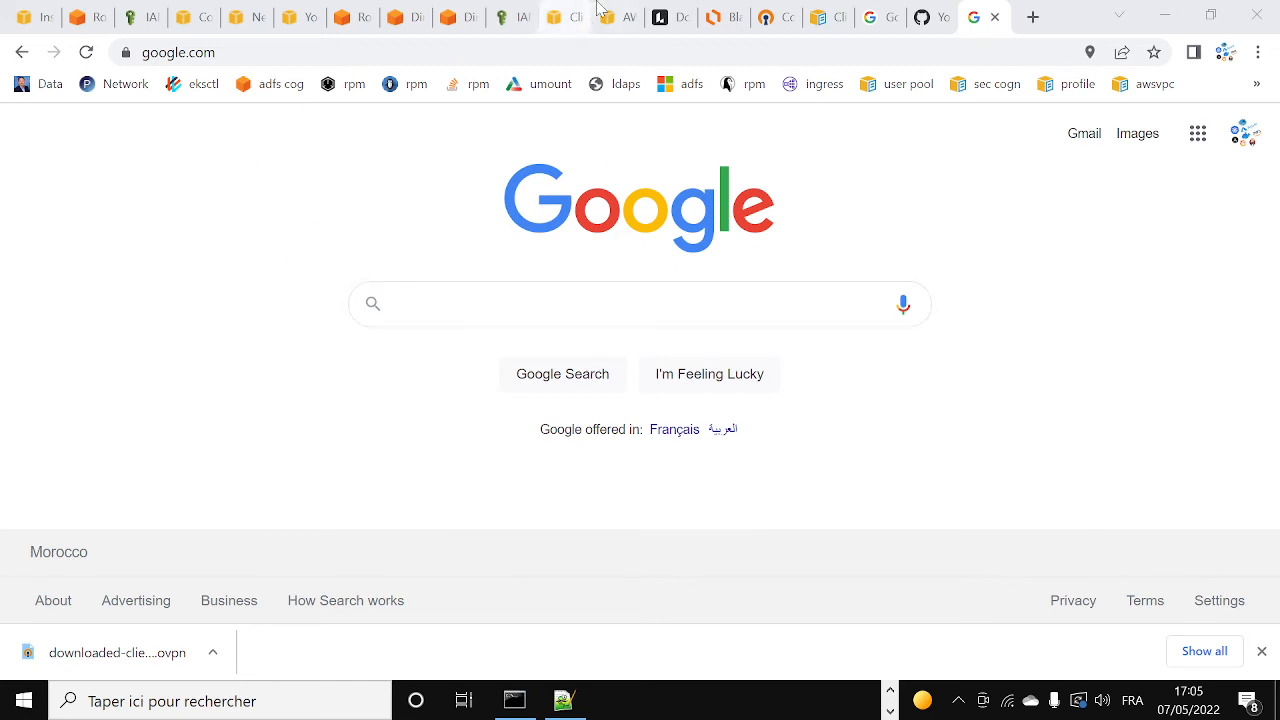
- Return to the Client VPN endpoints page and view the authorization rules of client-vpn-adconnect
click(566, 18)
drag(1215, 452, 1215, 462)
click(884, 494)
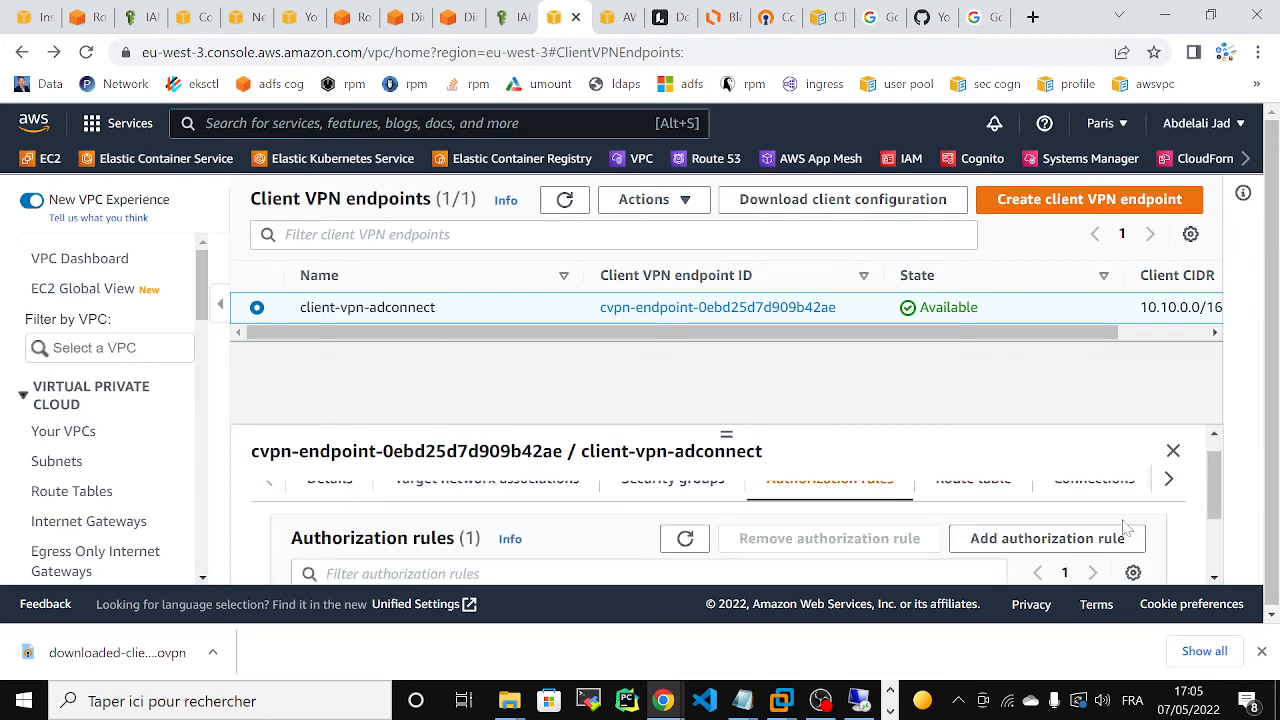
click(1068, 538)
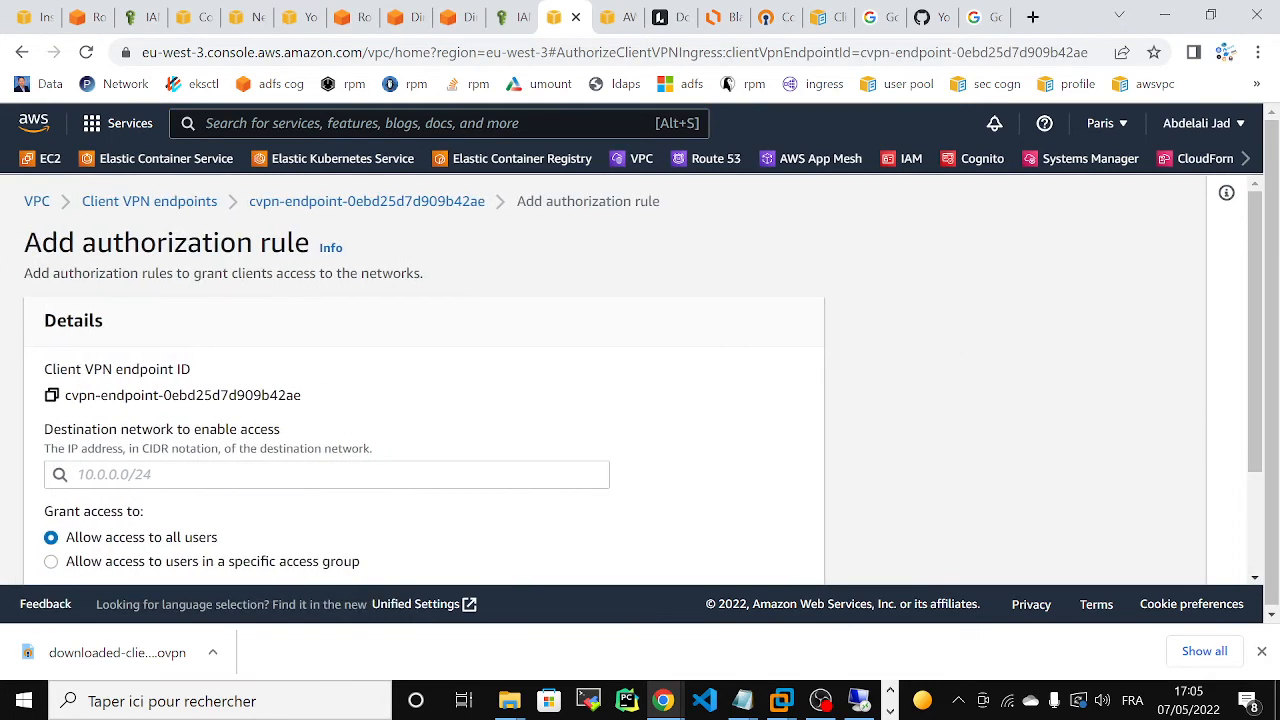
click(326, 475)
text(0)
key(Down)
key(Down)
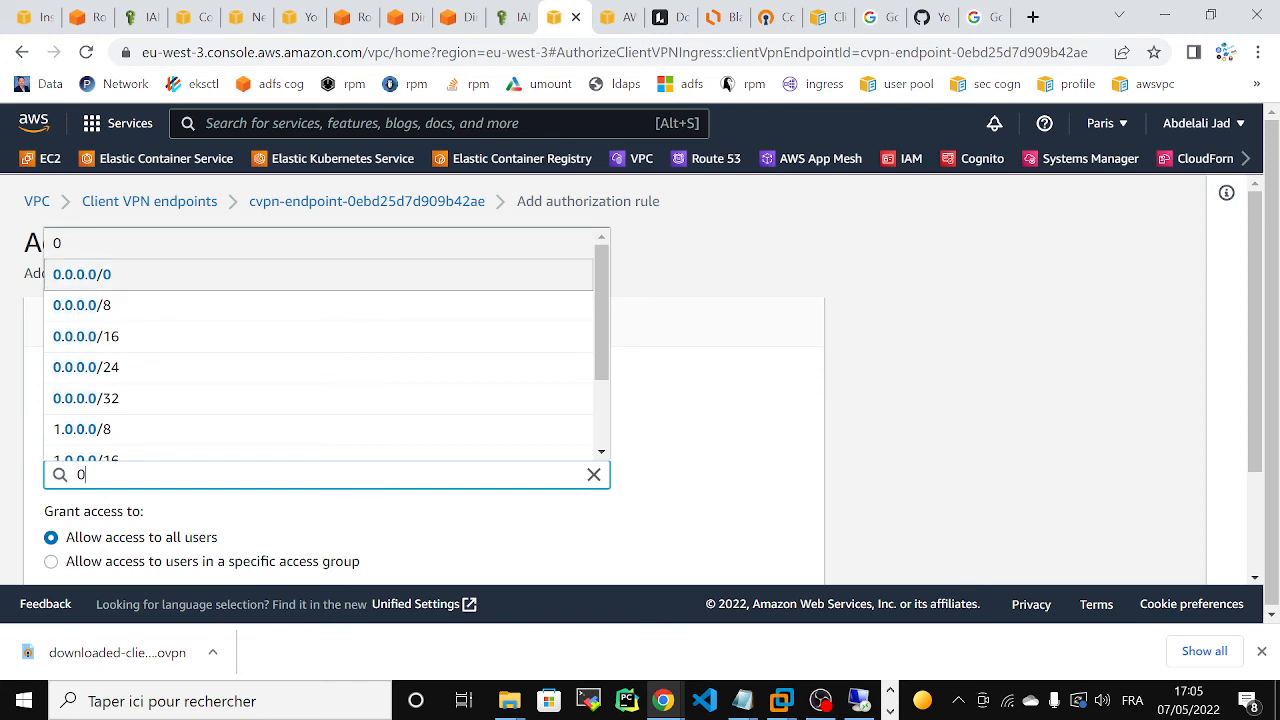
key(Return)
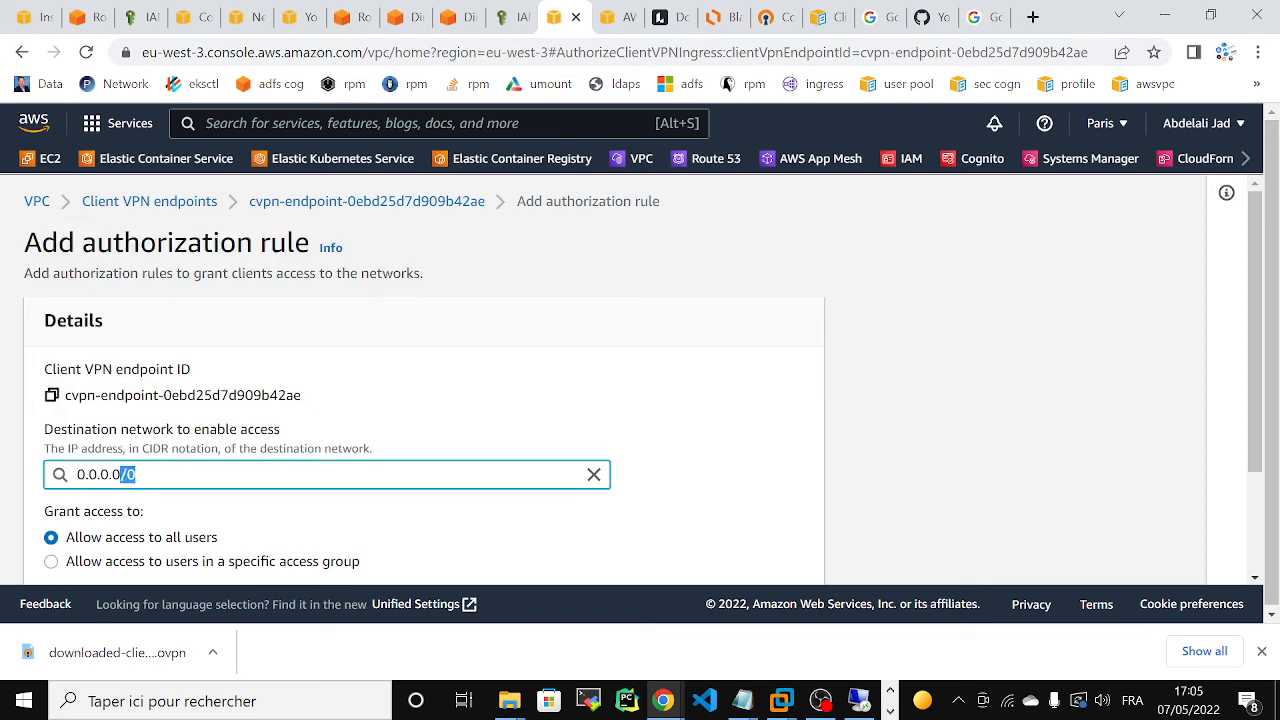
click(383, 465)
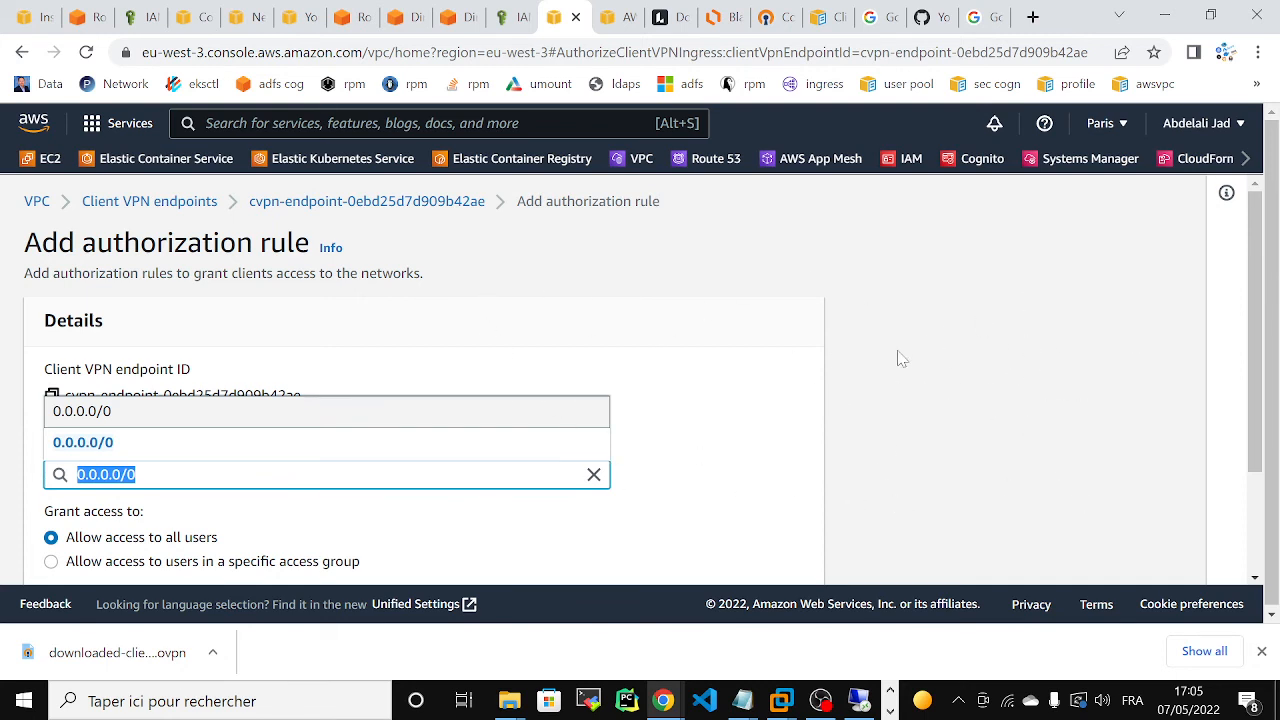
click(594, 474)
click(1010, 435)
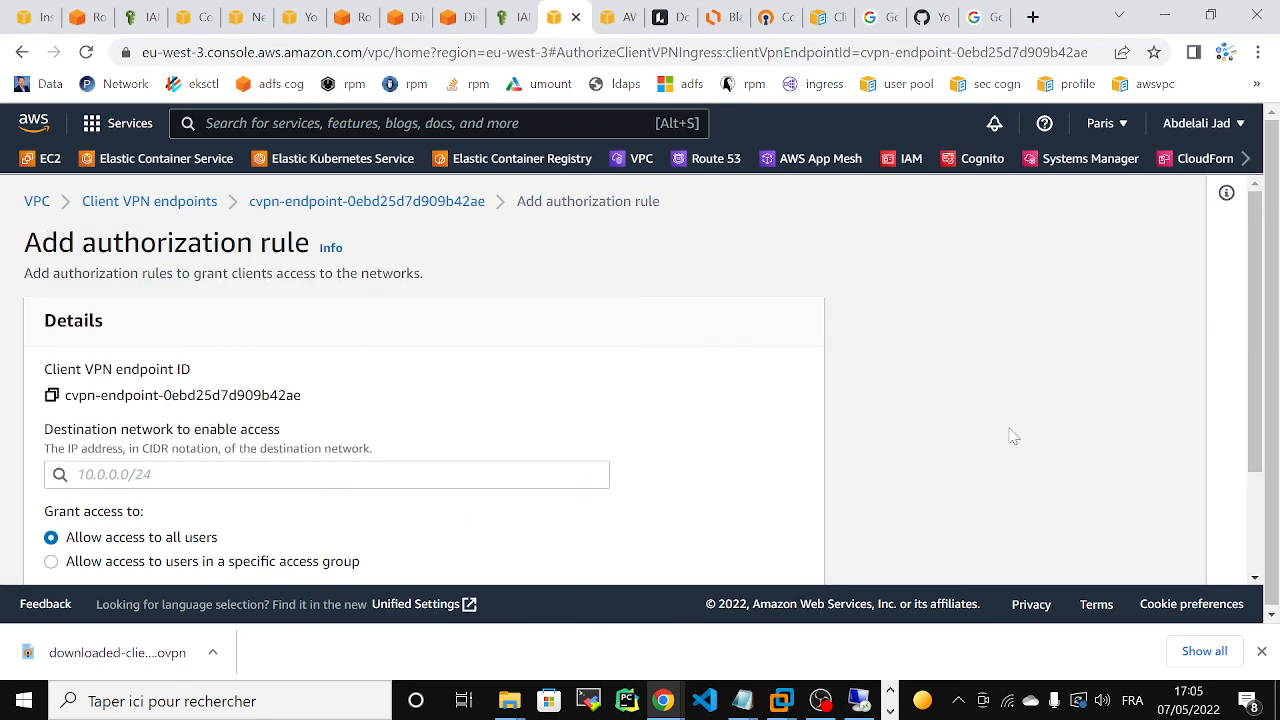
drag(1256, 363, 1256, 520)
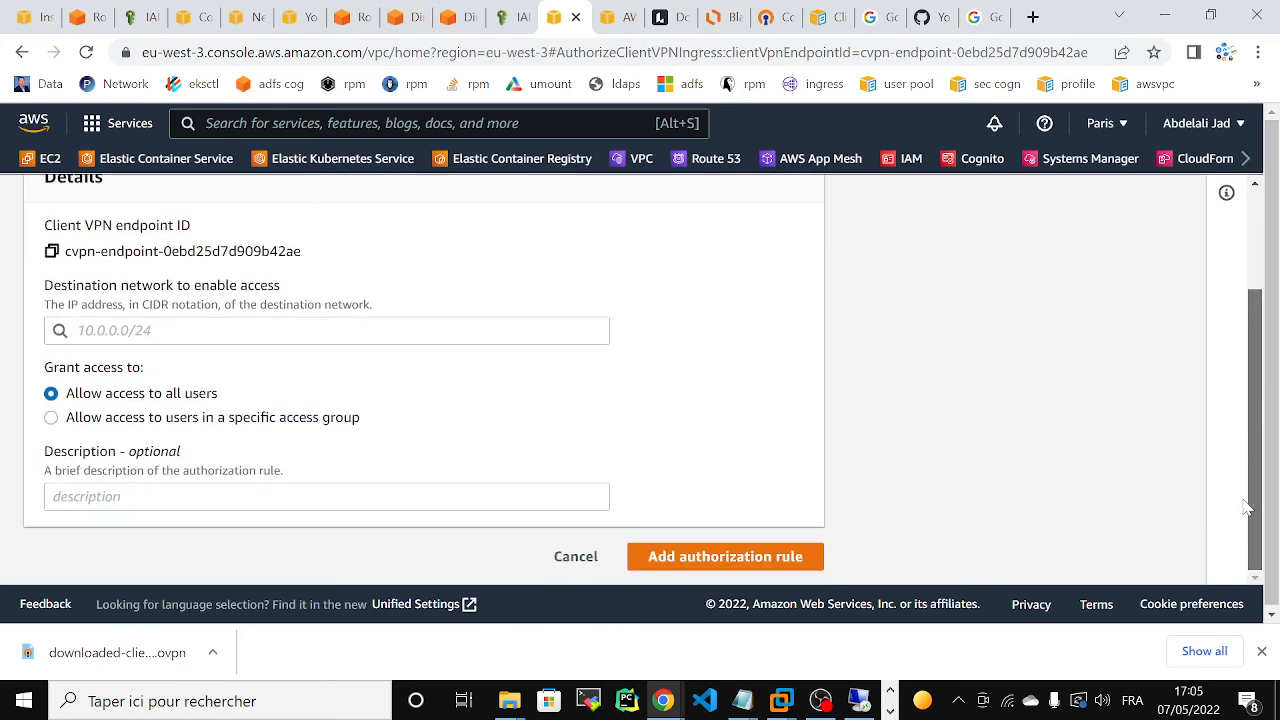
click(566, 556)
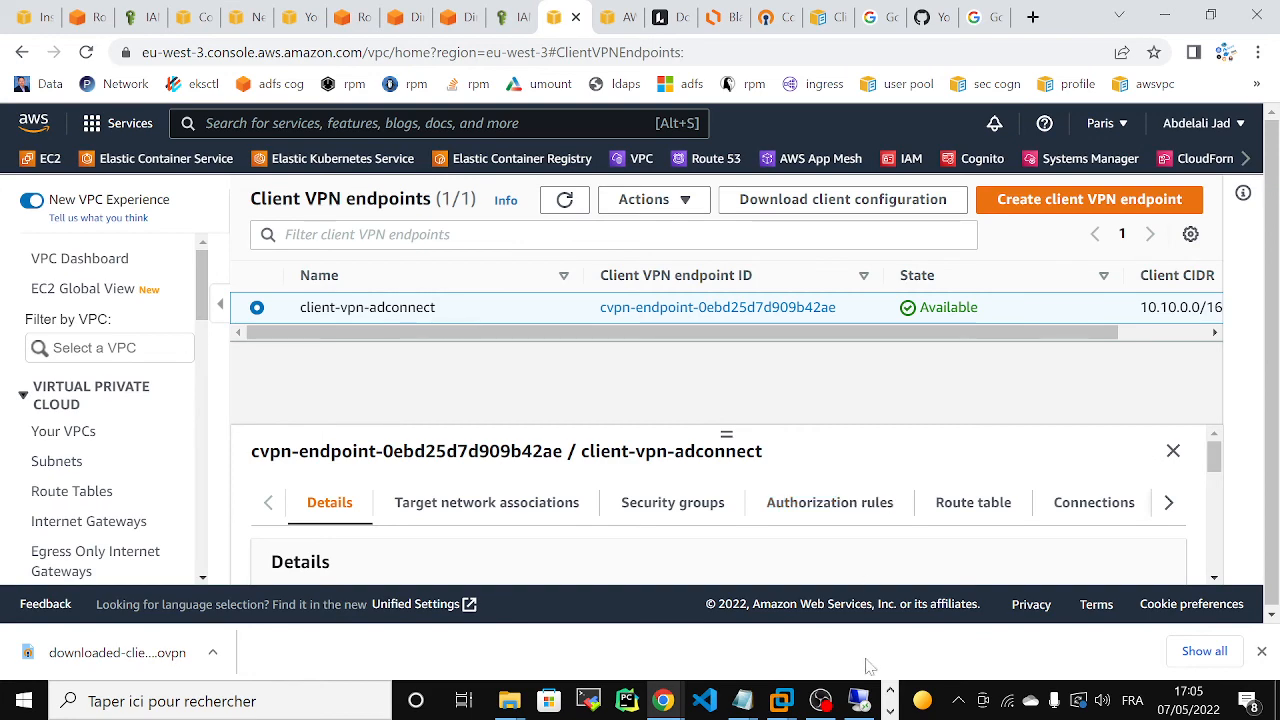
- Disconnect downloaded-client-config (3) in OpenVPN GUI and minimize the command prompt to return to the Client VPN endpoints
click(890, 711)
click(515, 701)
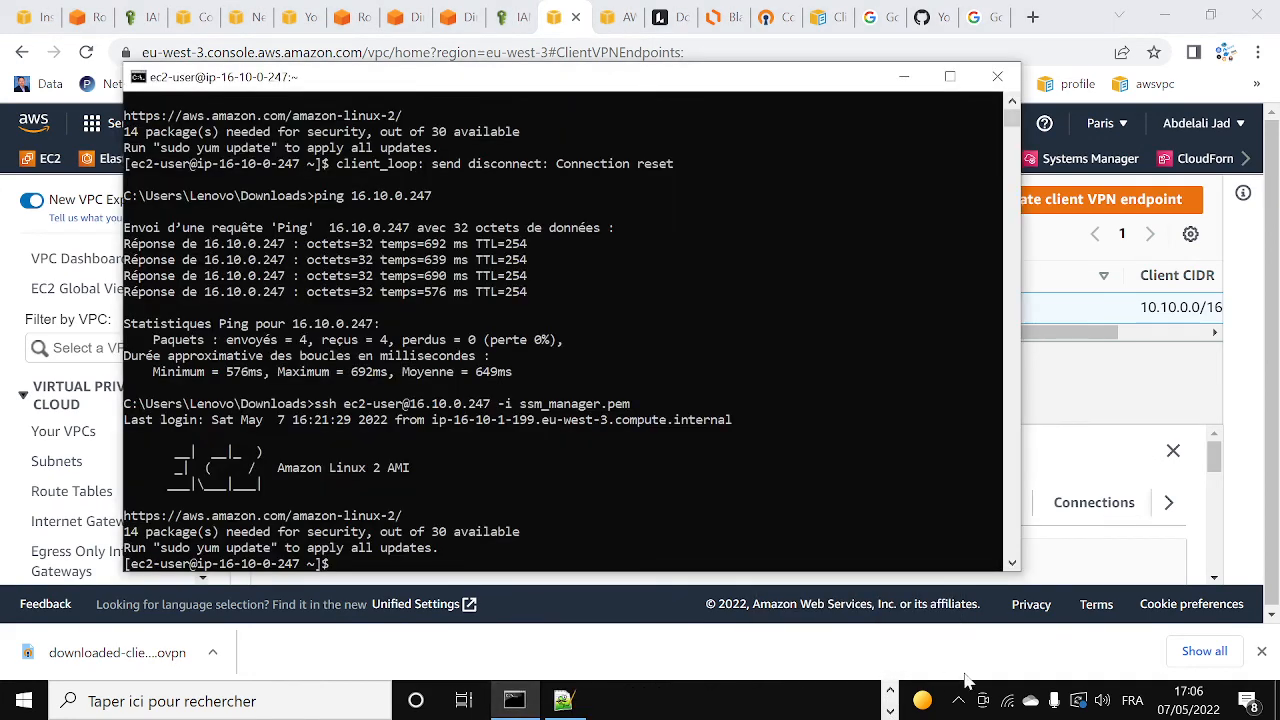
click(961, 699)
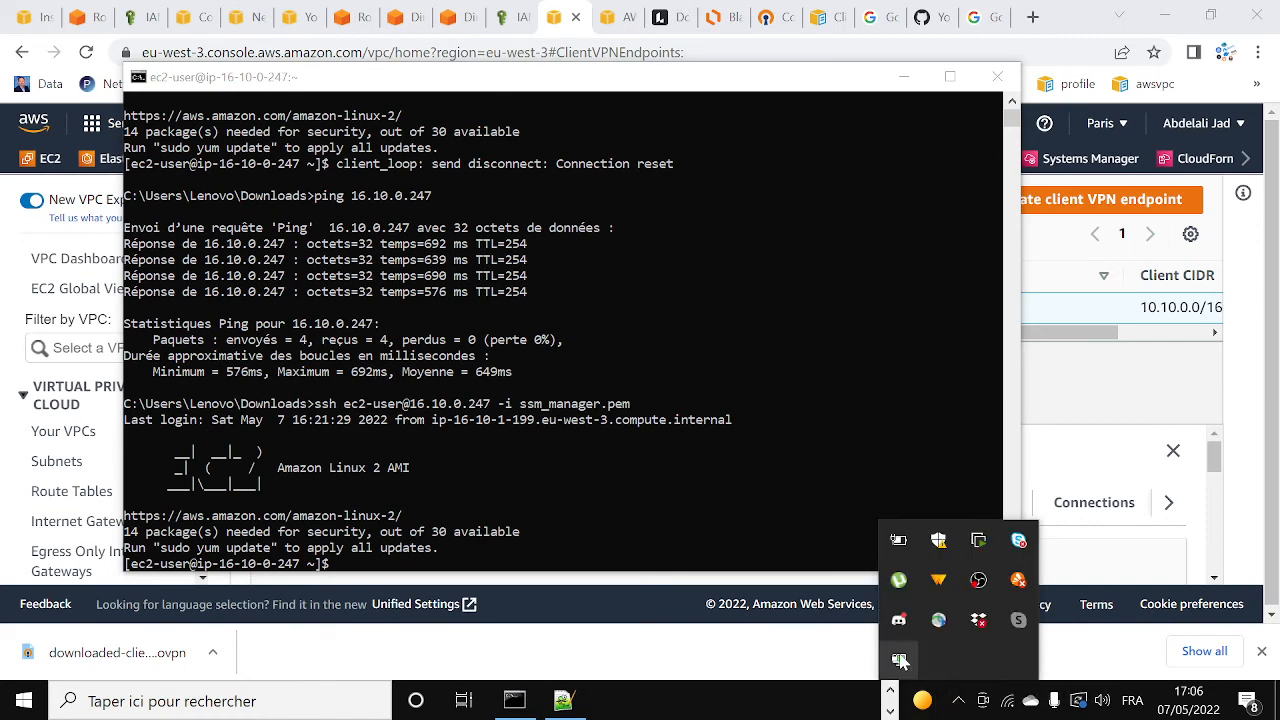
right_click(899, 658)
mouse_move(814, 574)
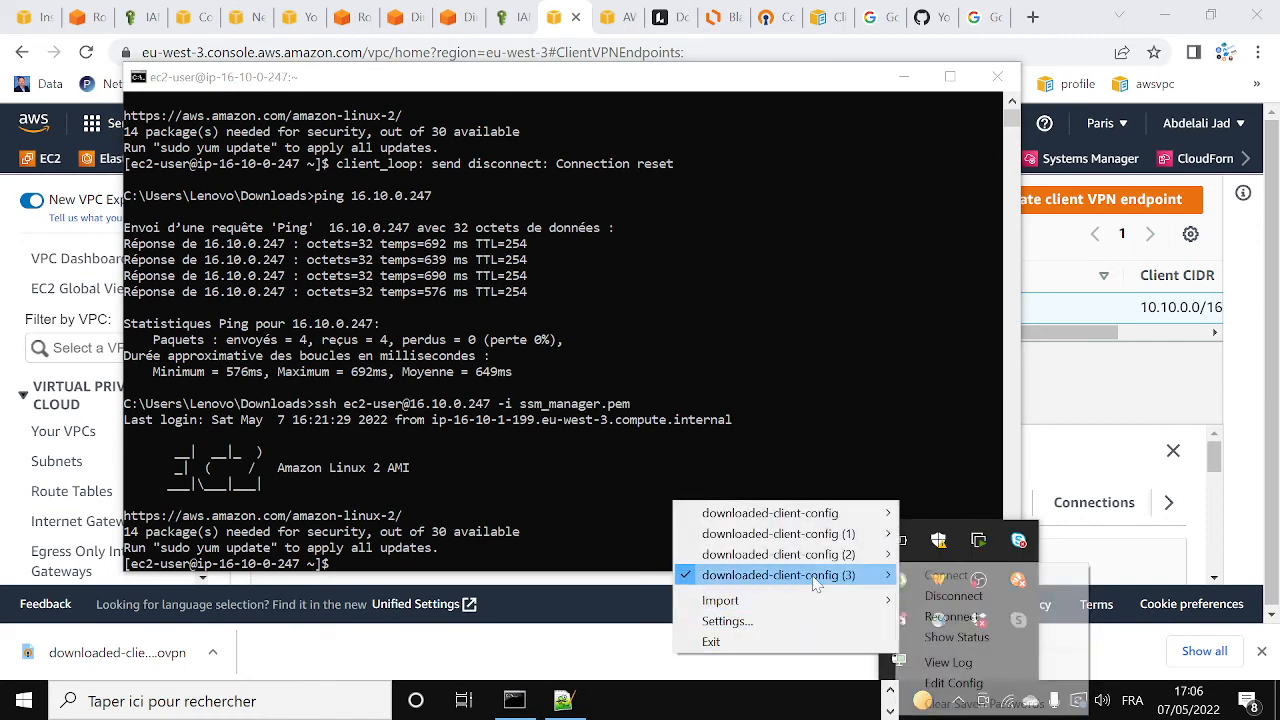
click(948, 616)
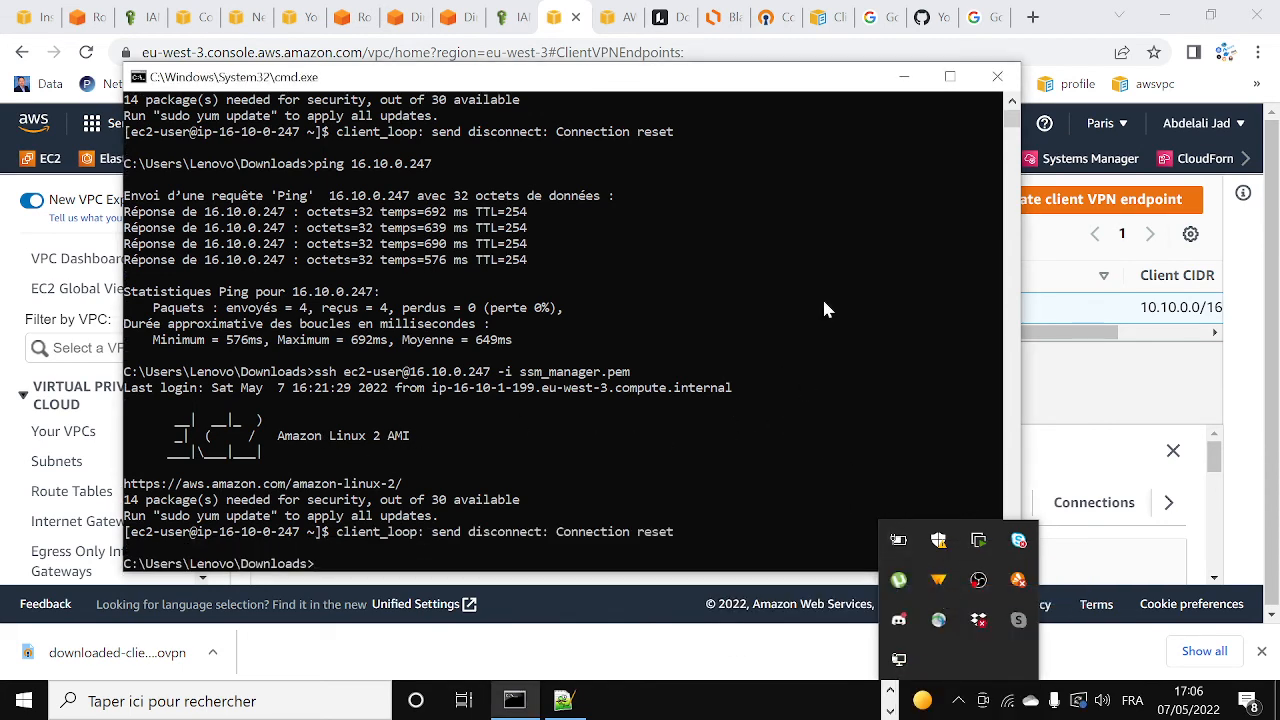
click(908, 77)
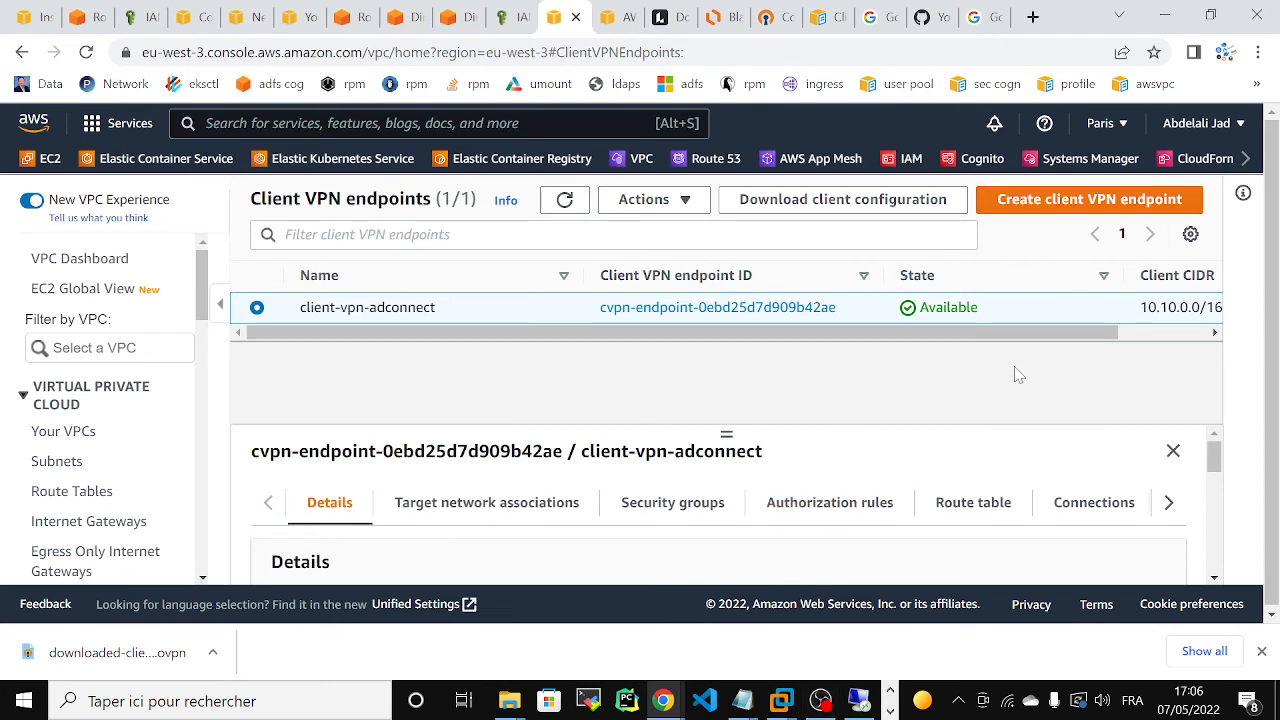
drag(1275, 460, 1276, 297)
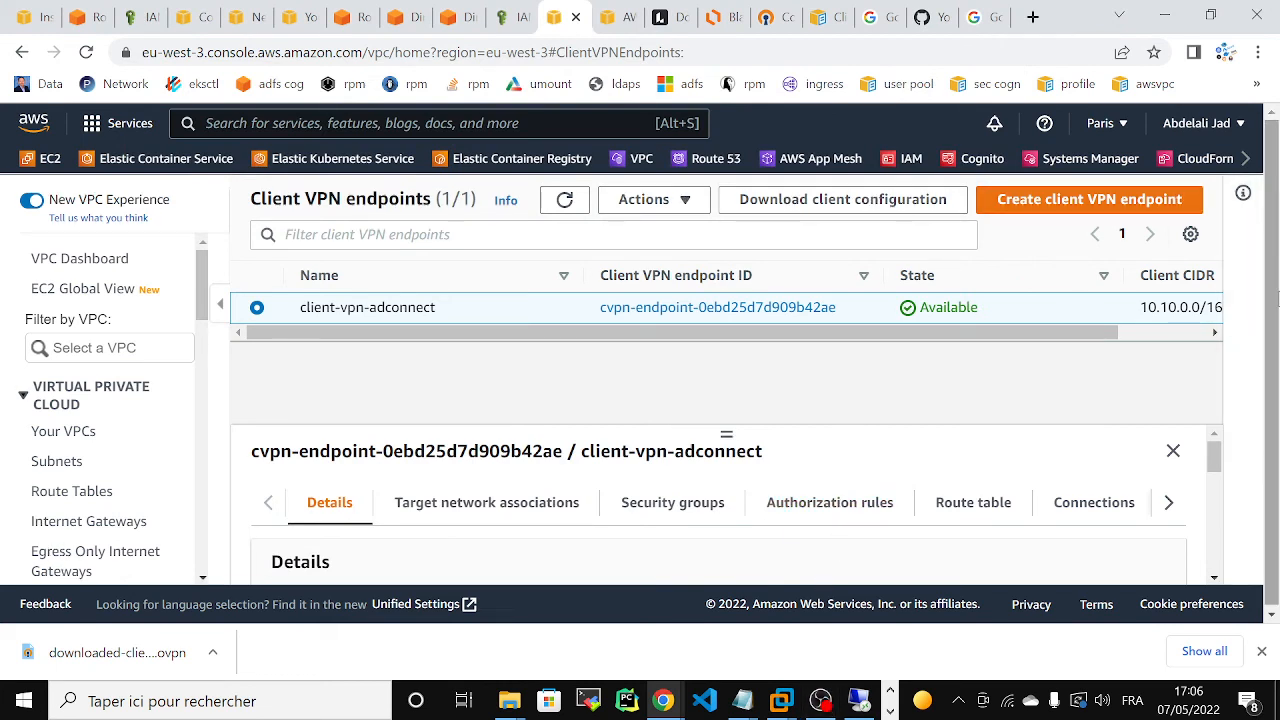